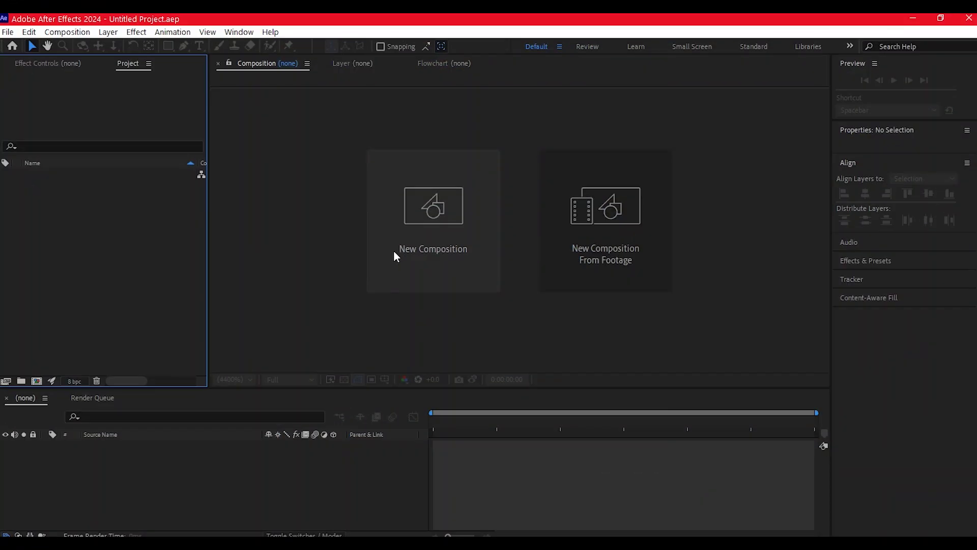
Create a 1920x1080, 24 fps, 10-second composition named "Cinematic Logo Reveal Animation".
click(433, 215)
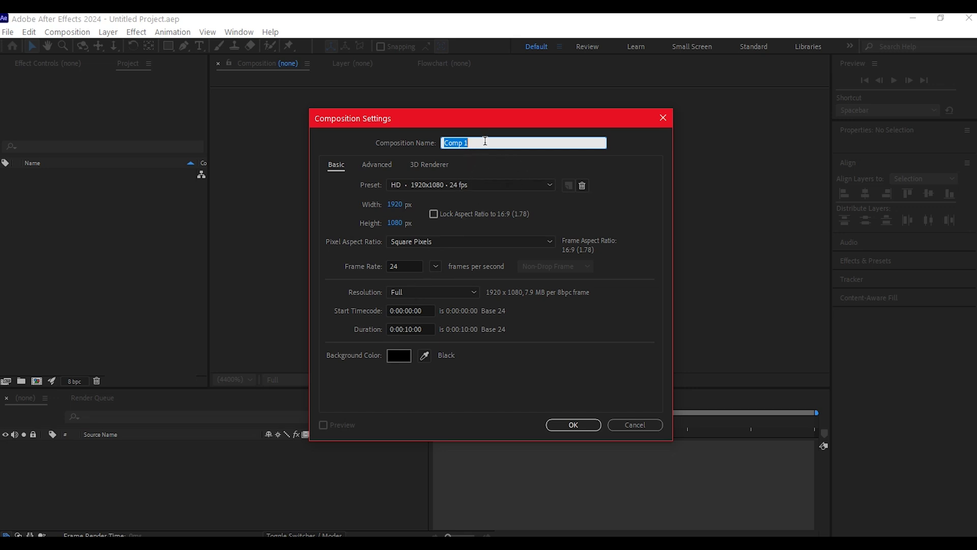
text(Cinematic Logo Reveal Animation)
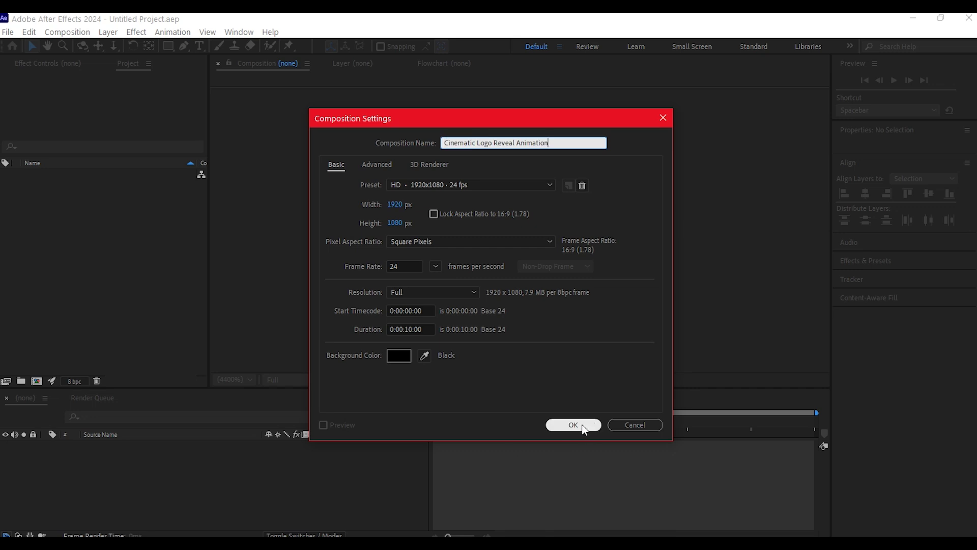
click(584, 424)
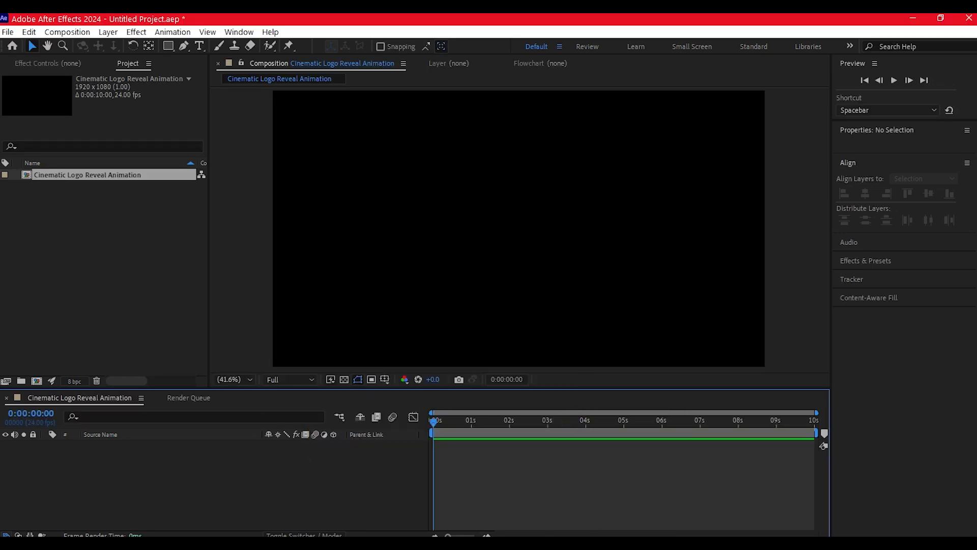
Import warrior.ai from the Logo folder as footage with merged layers and add it to the Cinematic Logo Reveal Animation timeline.
key(alt+Tab)
click(833, 302)
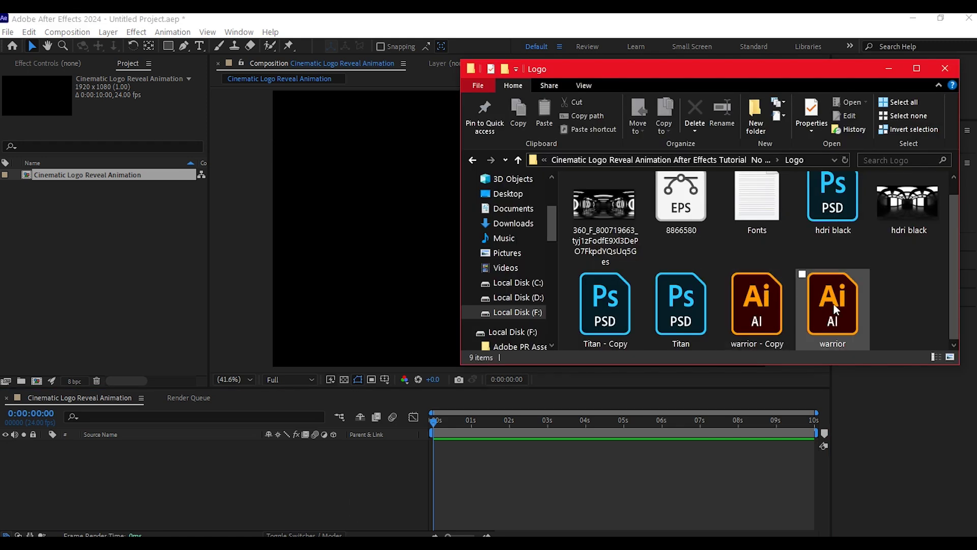
drag(835, 304, 91, 255)
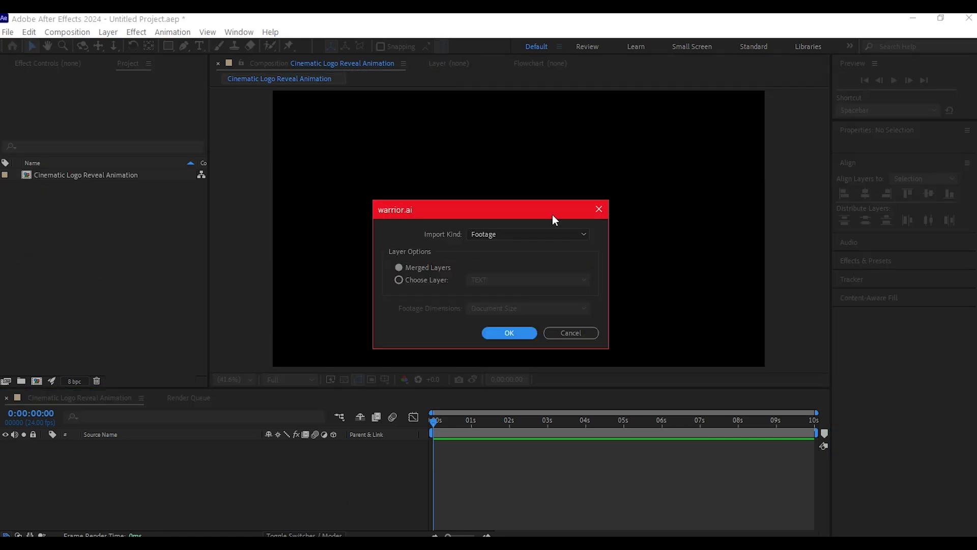
click(499, 233)
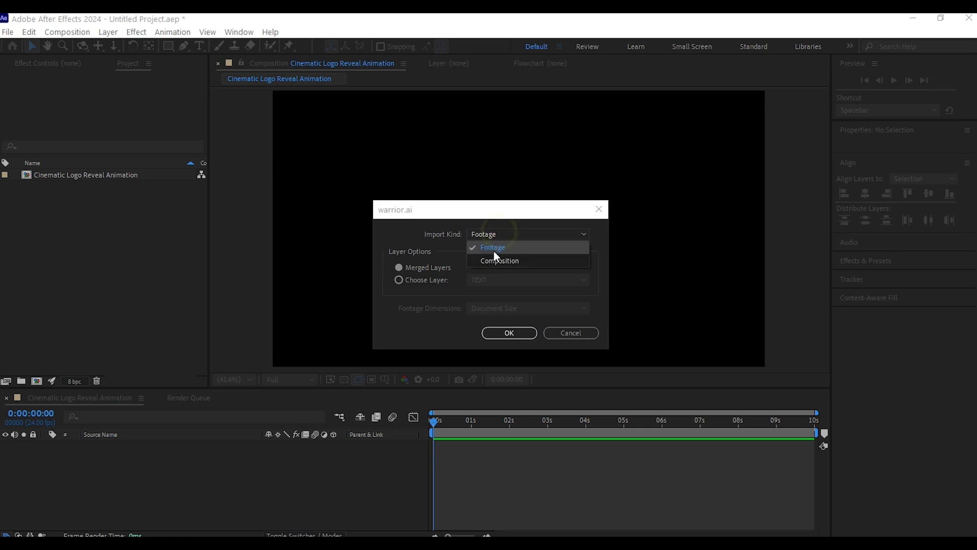
click(493, 248)
click(509, 332)
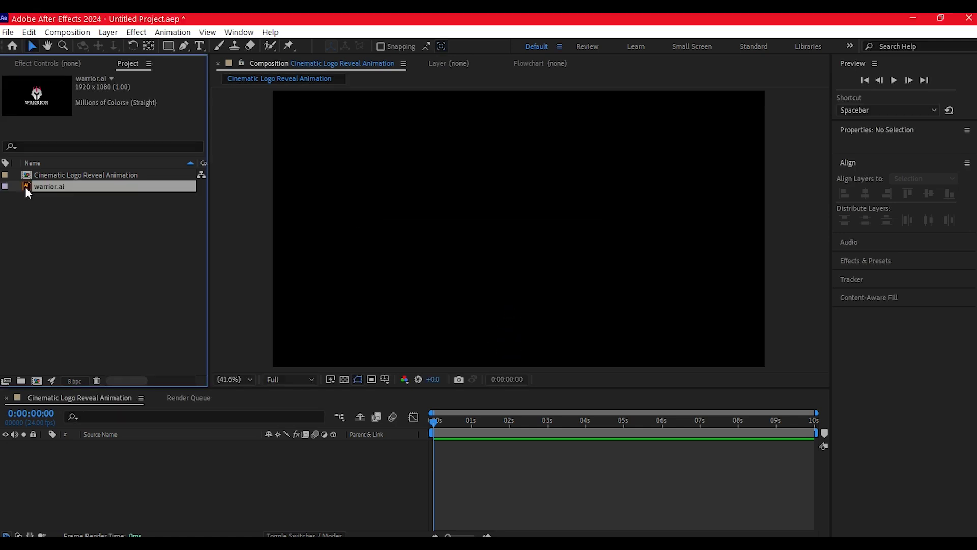
drag(25, 187, 169, 470)
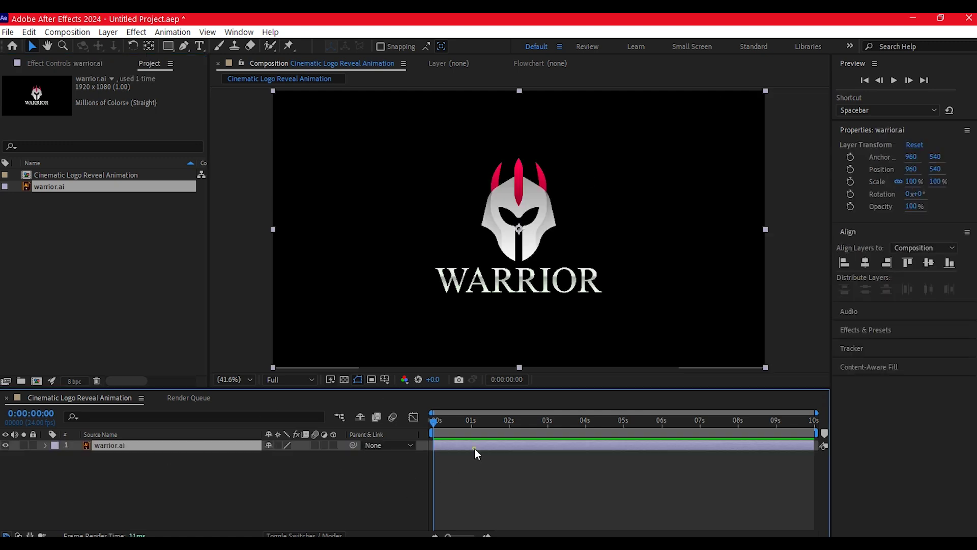
Pre-compose the warrior.ai layer as "LogoHolder", moving all attributes into the new composition.
key(ctrl+shift+c)
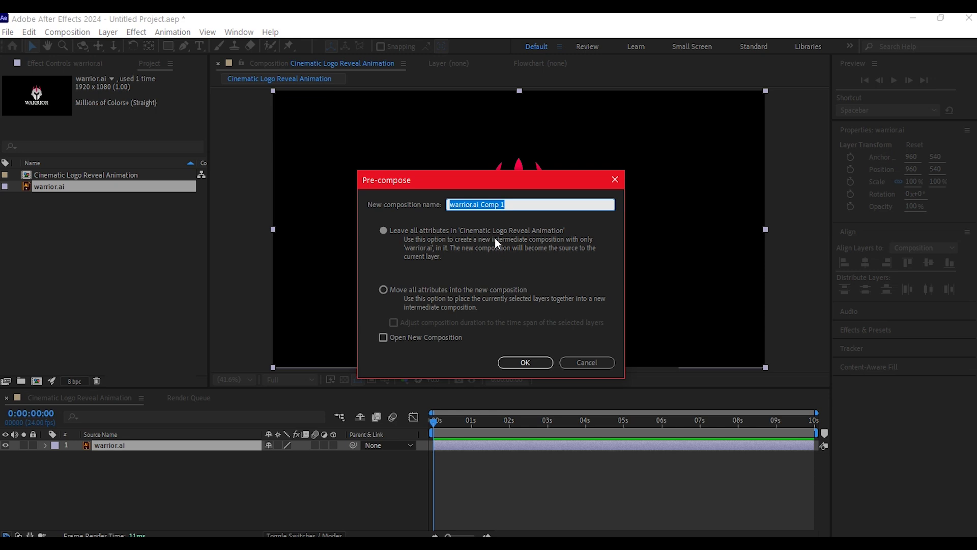
text(LogoHolder)
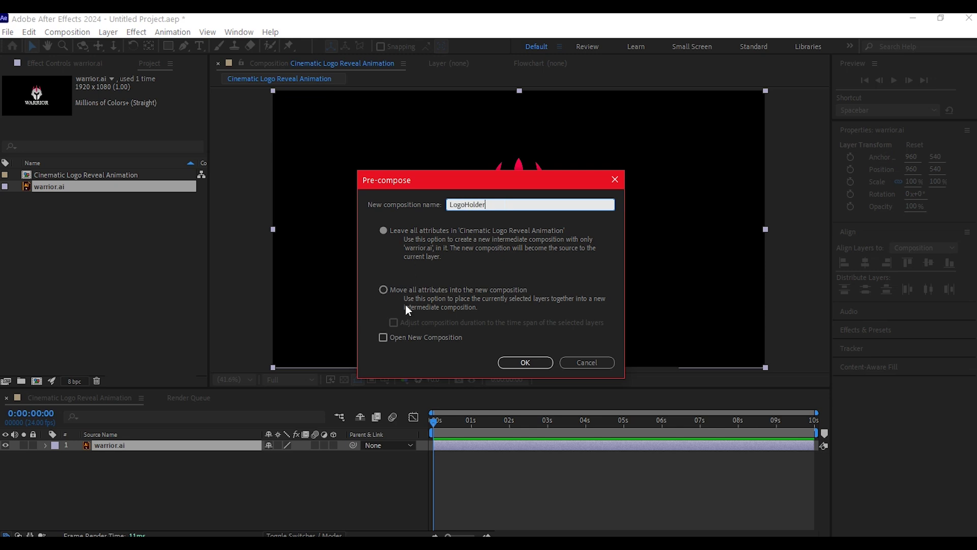
click(384, 290)
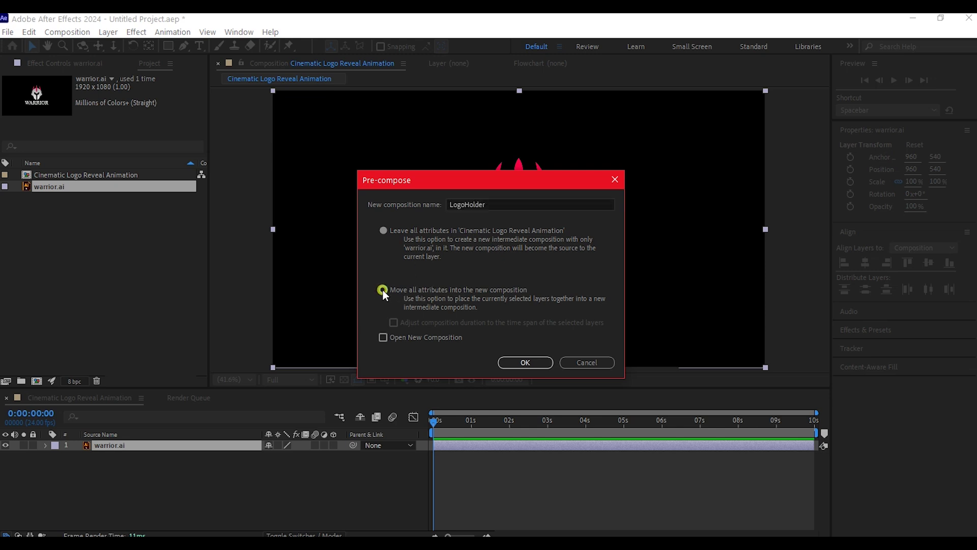
click(537, 363)
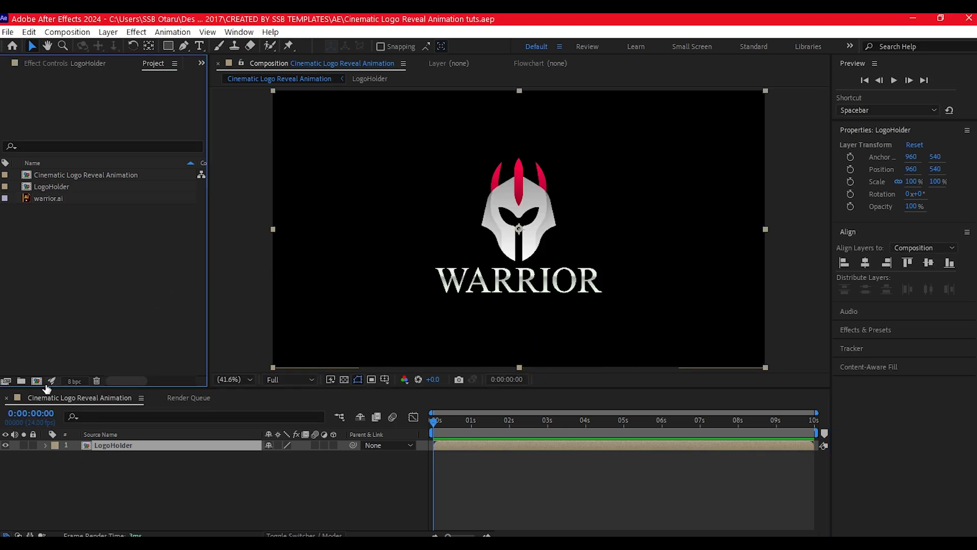
Create another 1920x1080, 24 fps, 10-second composition named "Reflection".
click(38, 382)
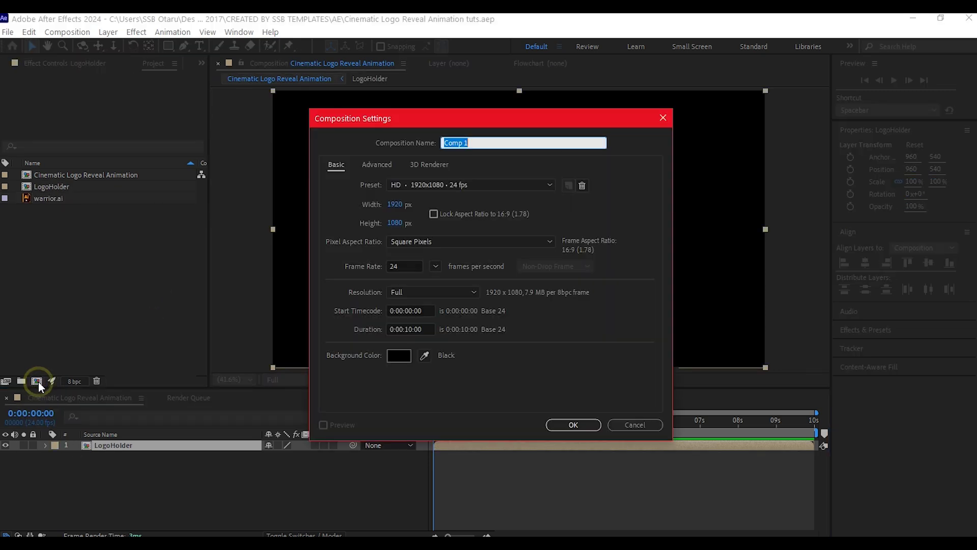
text(Reflectio)
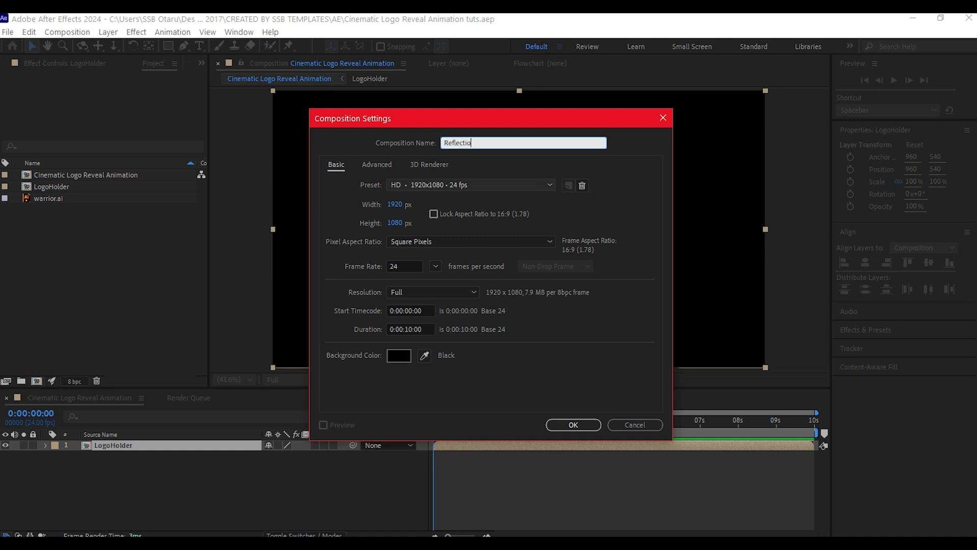
text(n)
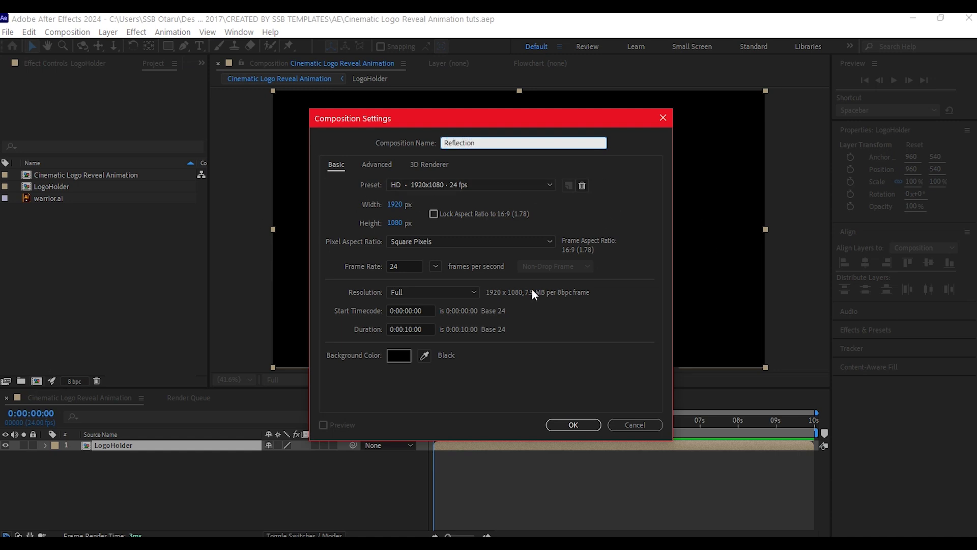
click(573, 424)
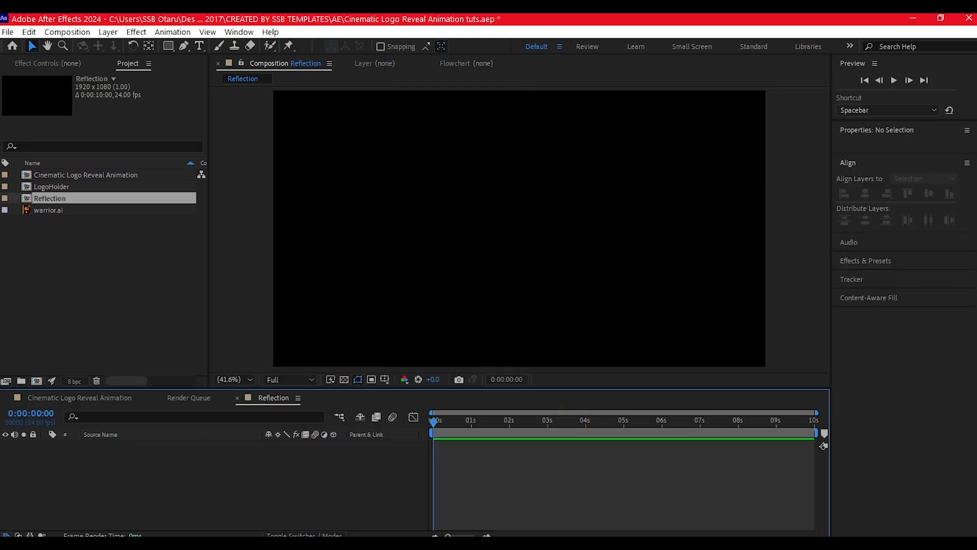
Import hdri black.psd from the Logo folder as merged-layer footage and add it to the Reflection timeline.
key(alt+Tab)
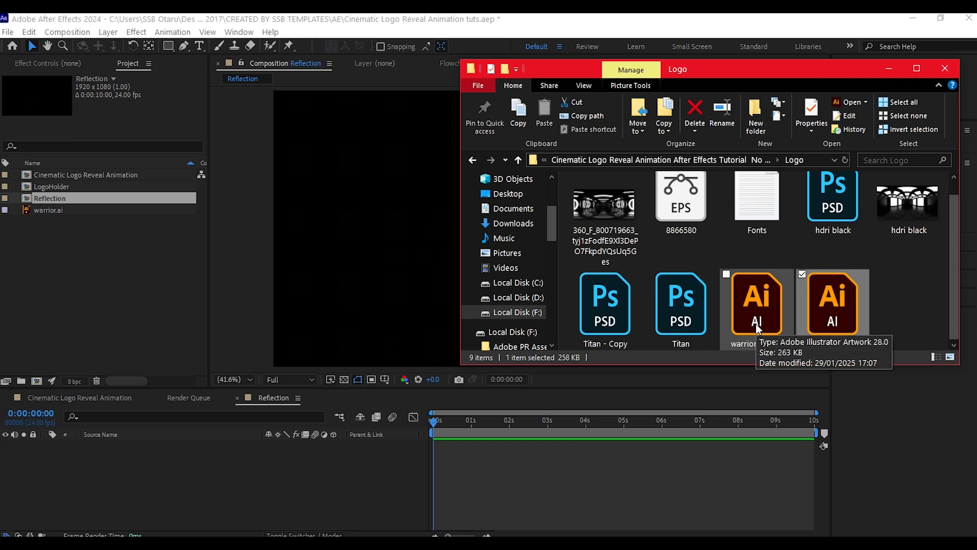
scroll(756, 323, up, 1)
drag(844, 215, 203, 287)
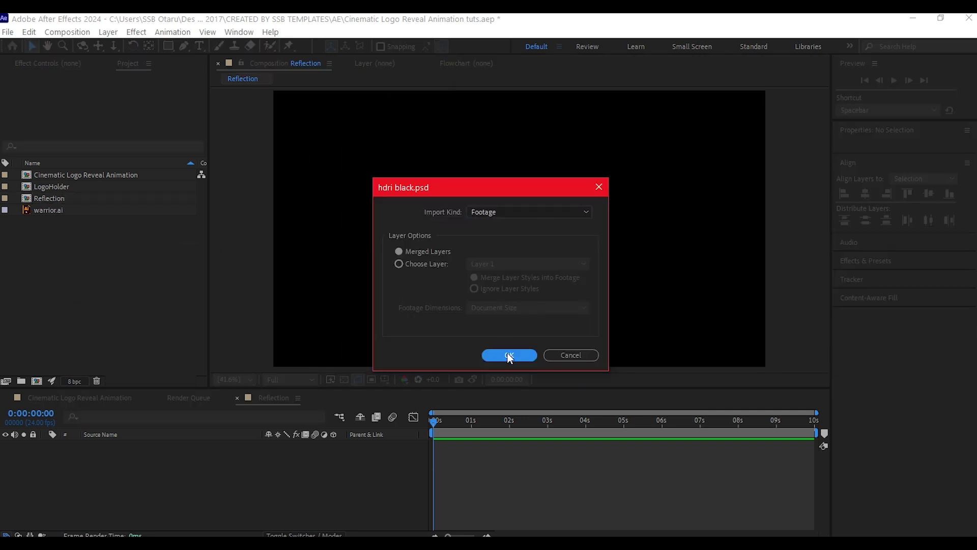
click(508, 355)
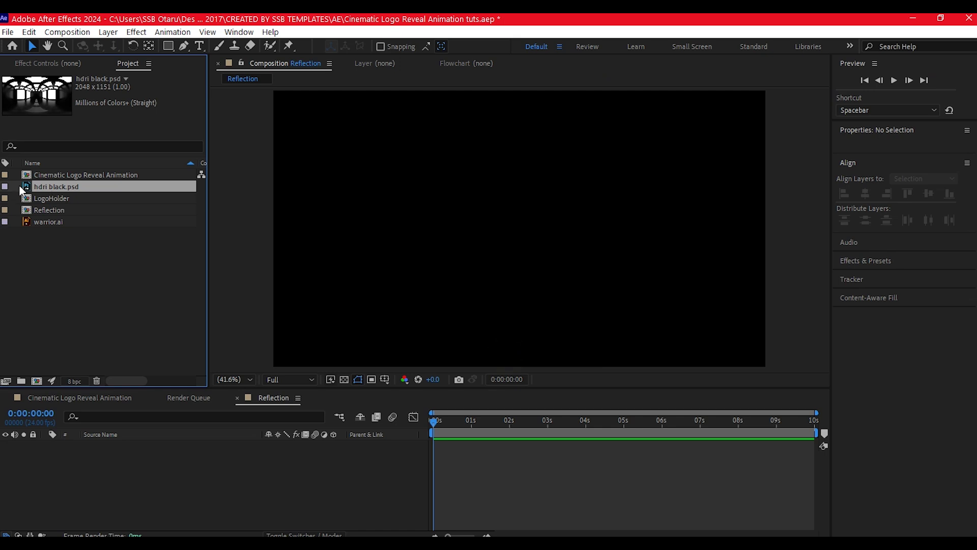
drag(29, 185, 84, 459)
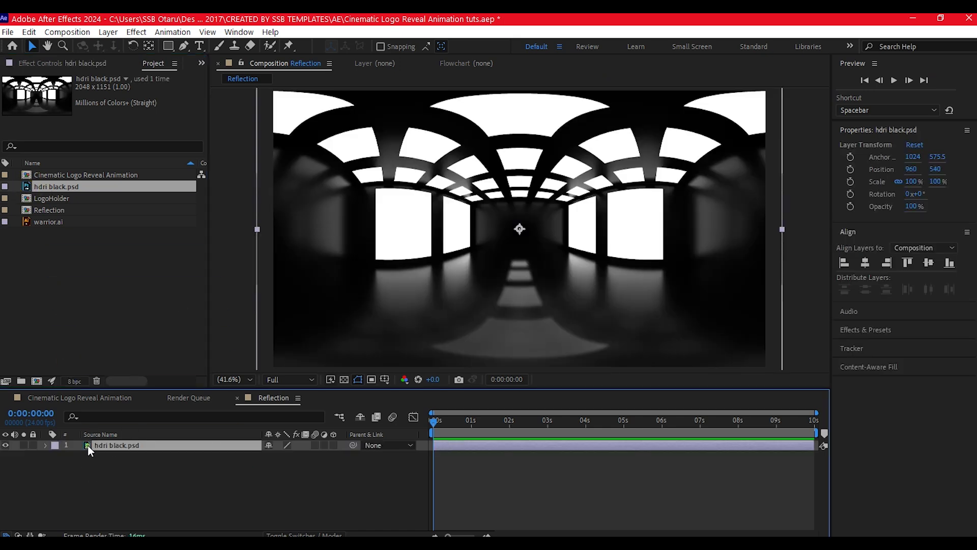
Scale the hdri black.psd layer to 94% and apply the Motion Tile effect with Mirror Edges enabled.
key(s)
drag(280, 455, 277, 456)
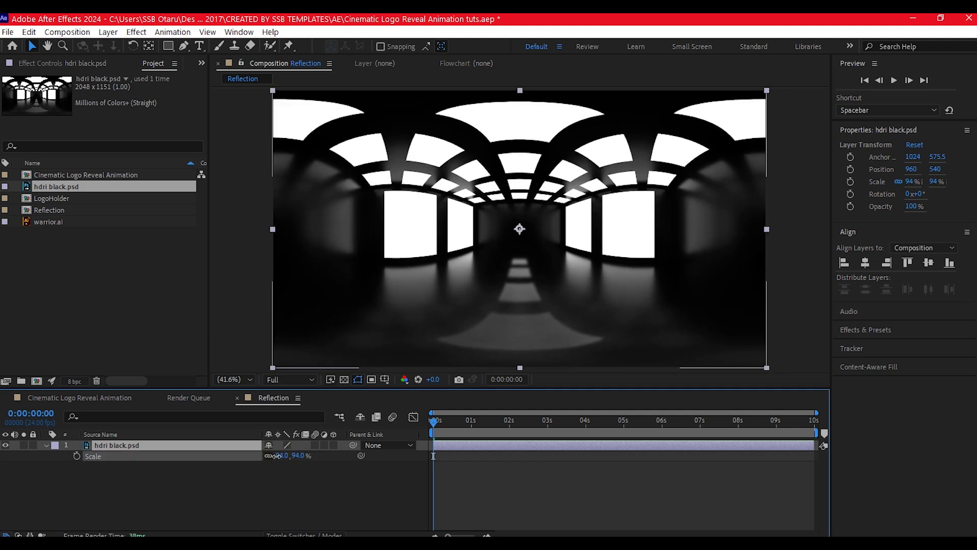
key(ctrl+space)
text(m)
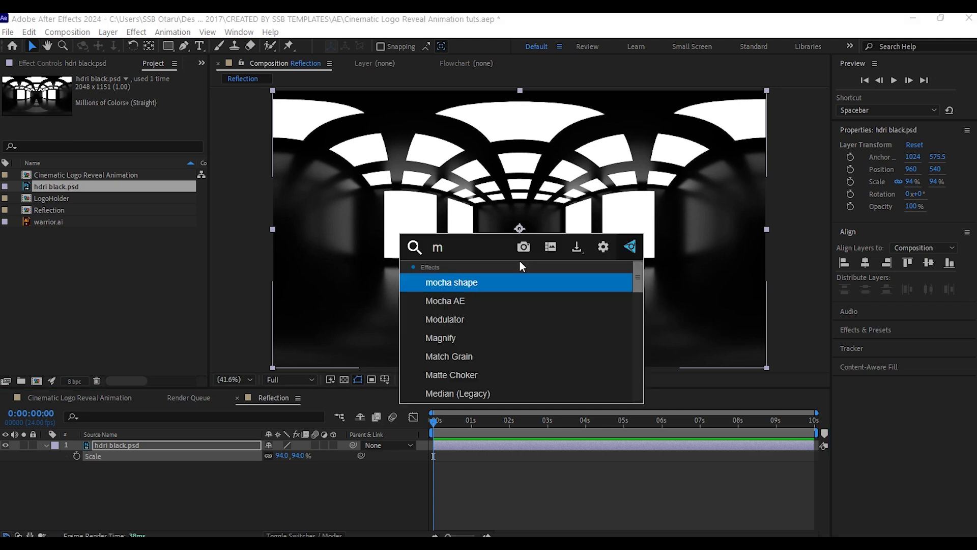
text(otion)
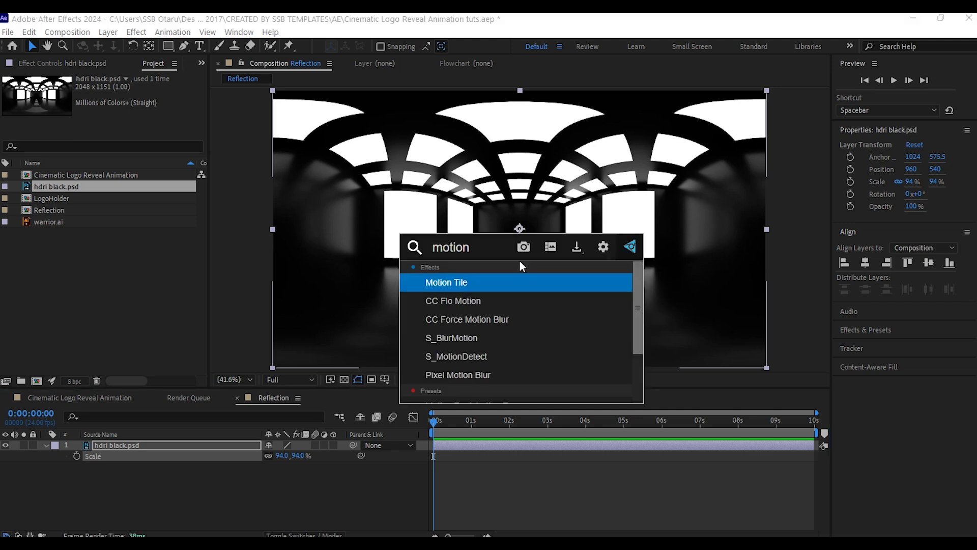
click(465, 283)
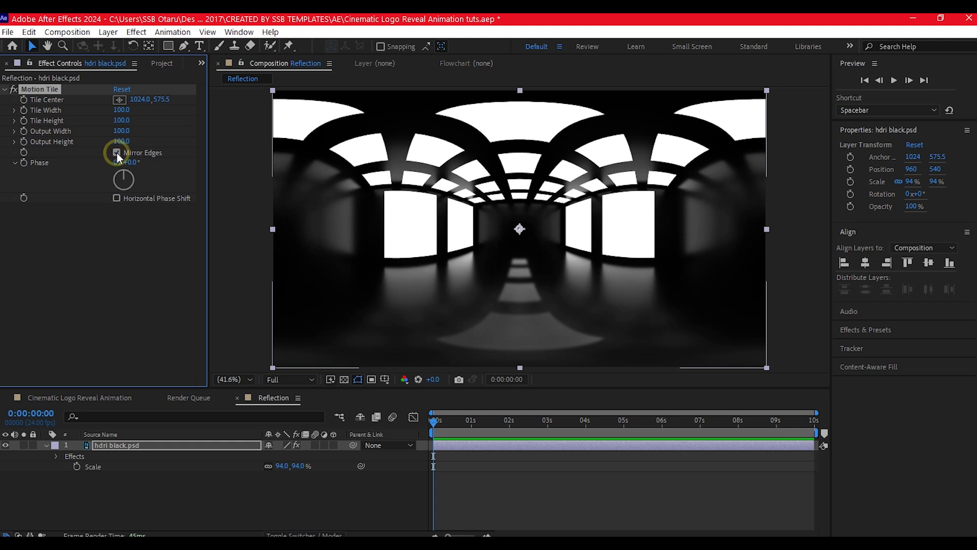
Animate Motion Tile's Tile Center from a keyframe at 0:00:00:00 to about 3219.7, 579.8 at 0:00:09:23, and preview the movement.
click(435, 418)
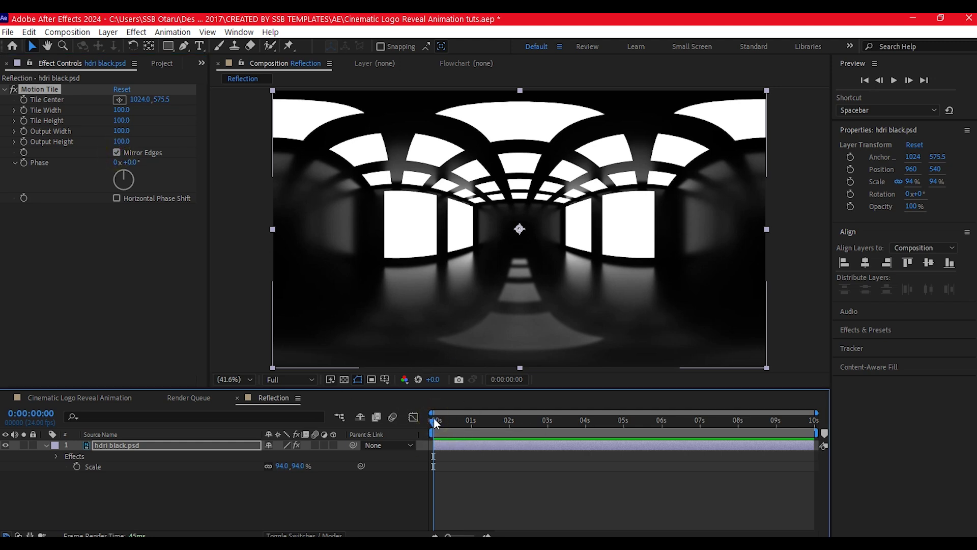
click(28, 100)
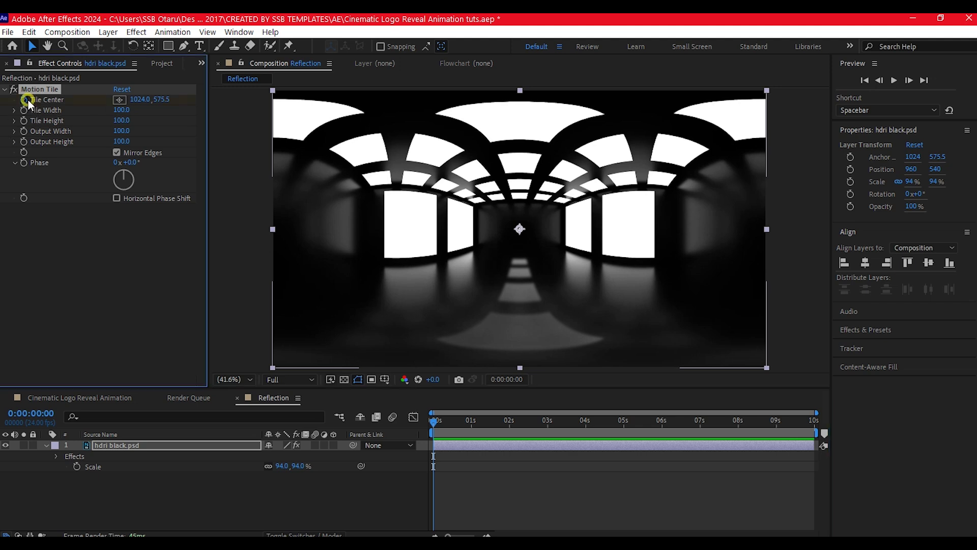
click(813, 420)
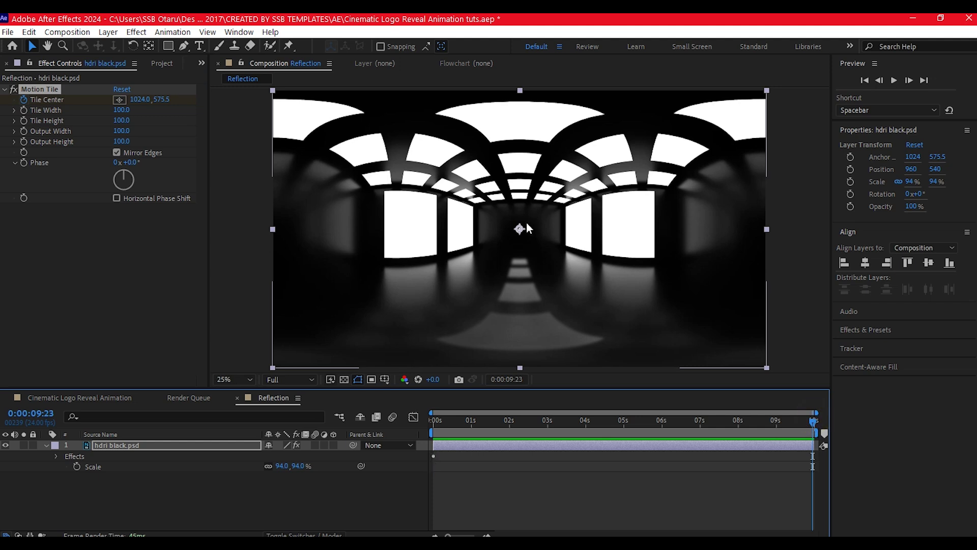
scroll(527, 227, down, 4)
click(119, 99)
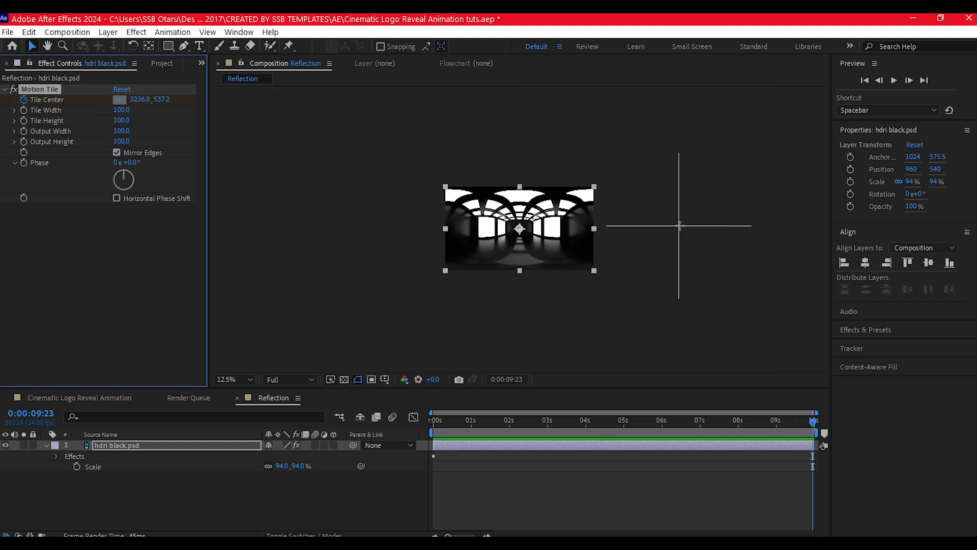
click(678, 229)
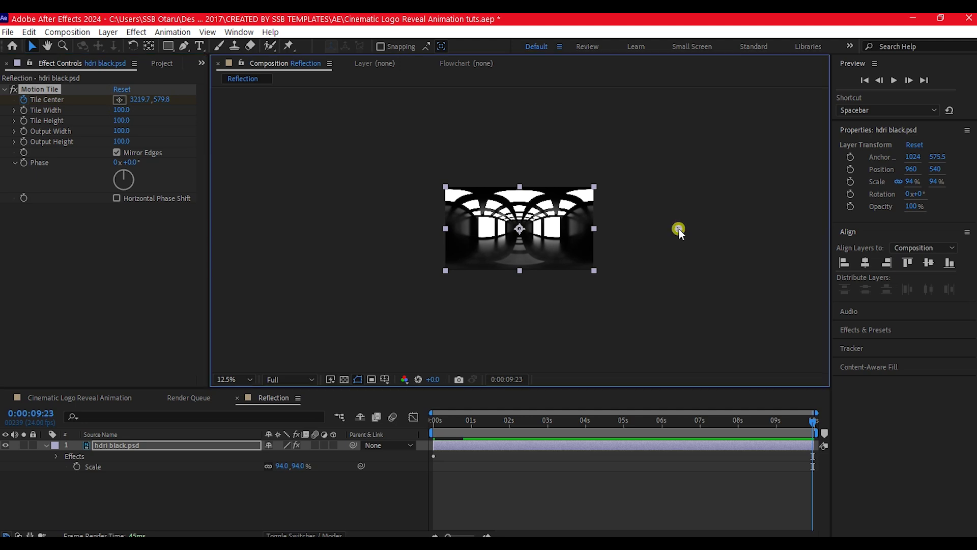
click(234, 377)
click(234, 159)
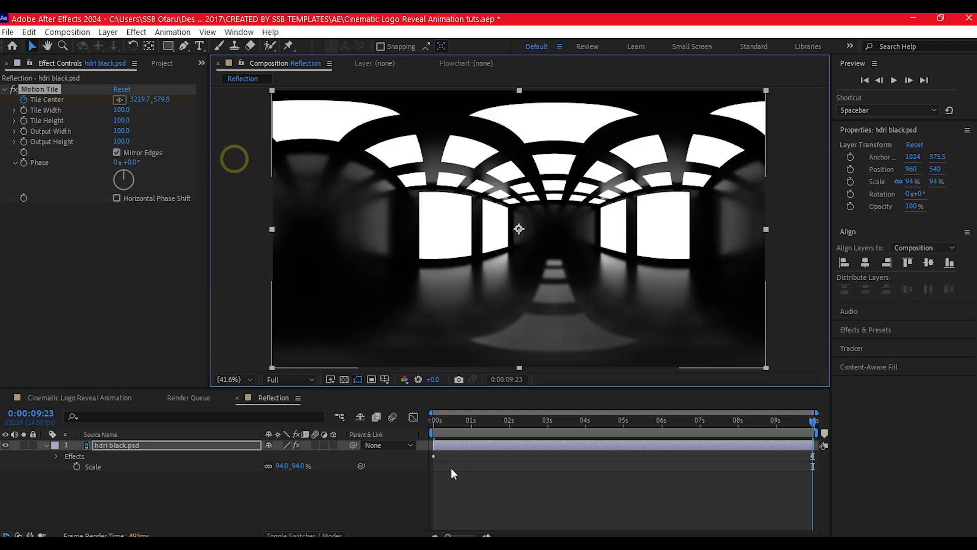
drag(436, 421, 802, 487)
Apply Fast Box Blur to the hdri black.psd layer with a Blur Radius of 20 and Repeat Edge Pixels enabled.
key(Home)
key(ctrl+space)
text(fast)
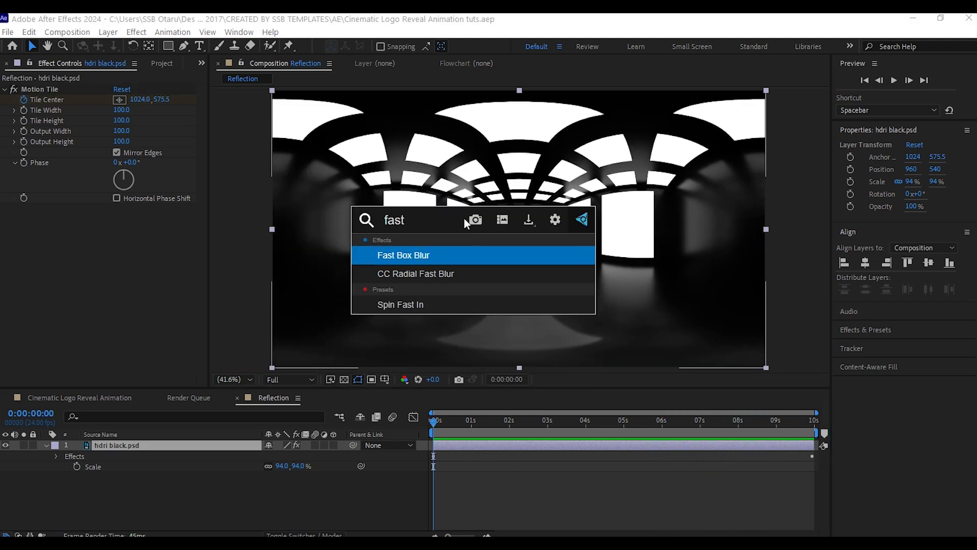
click(447, 255)
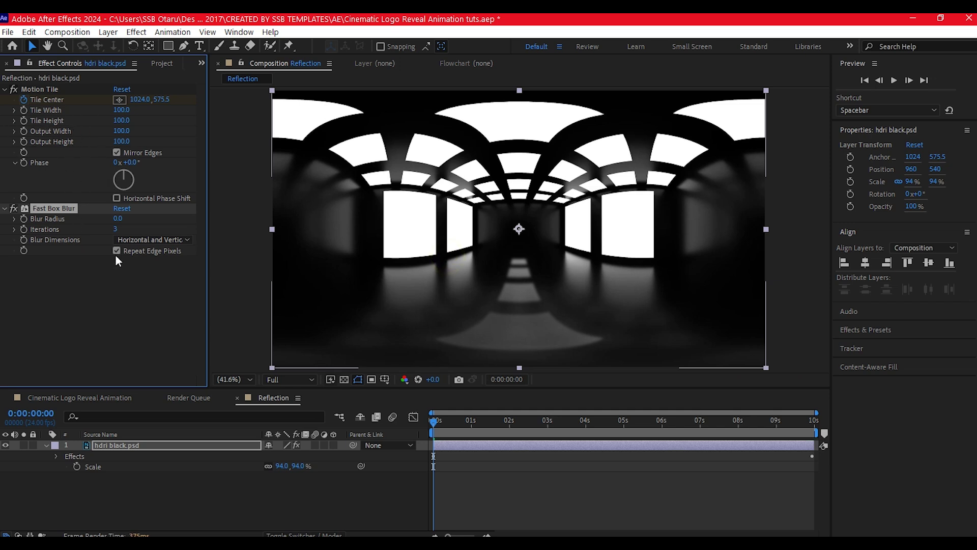
key(Return)
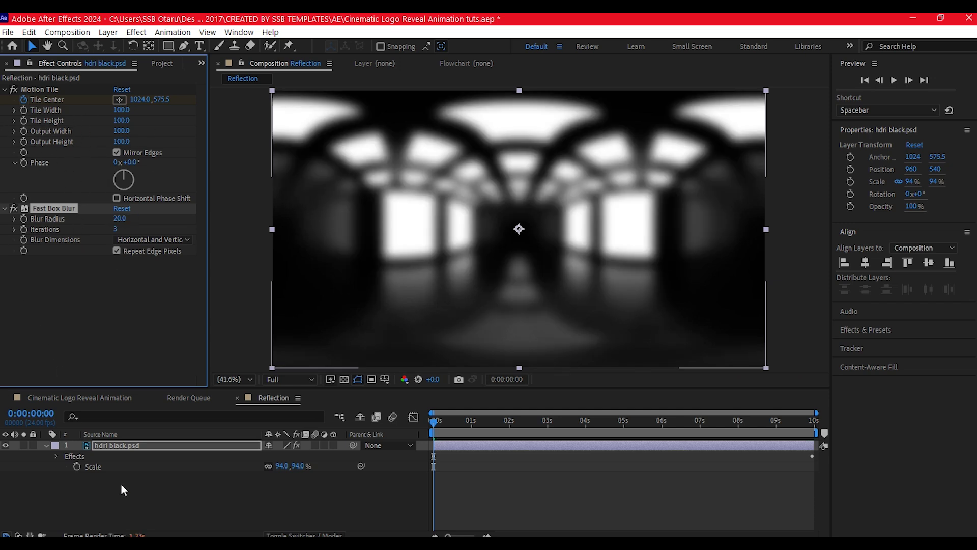
Add an adjustment layer above hdri black.psd, apply Turbulent Displace to it, and preview the distorted reflection.
right_click(190, 500)
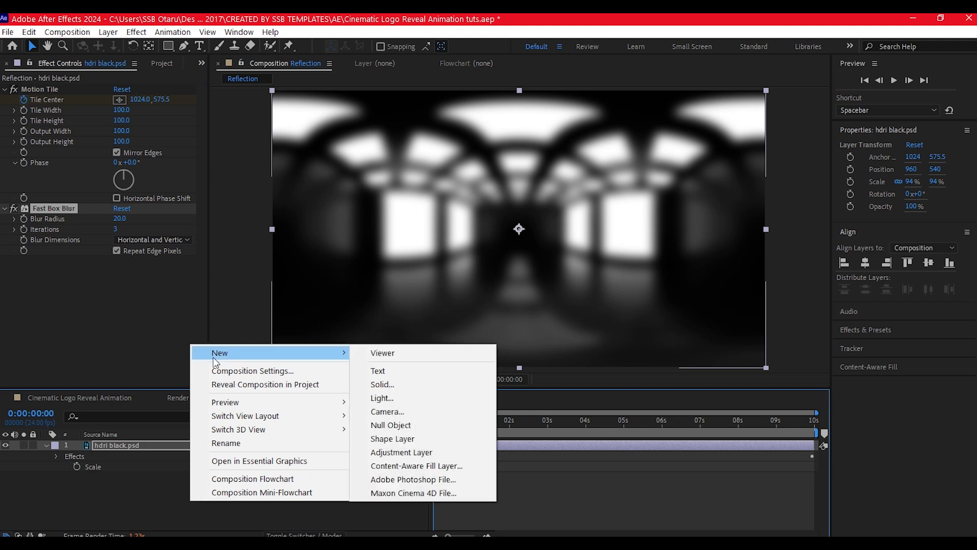
mouse_move(350, 357)
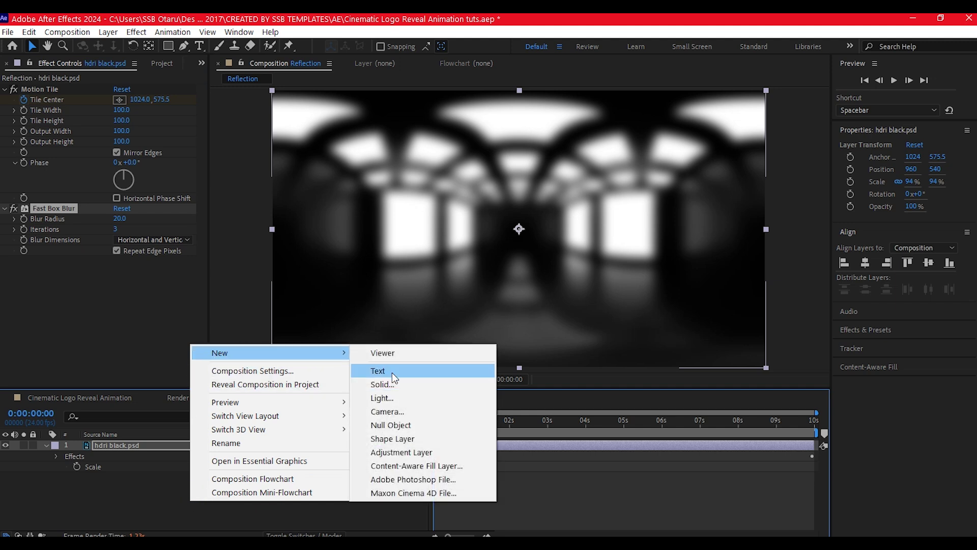
click(398, 452)
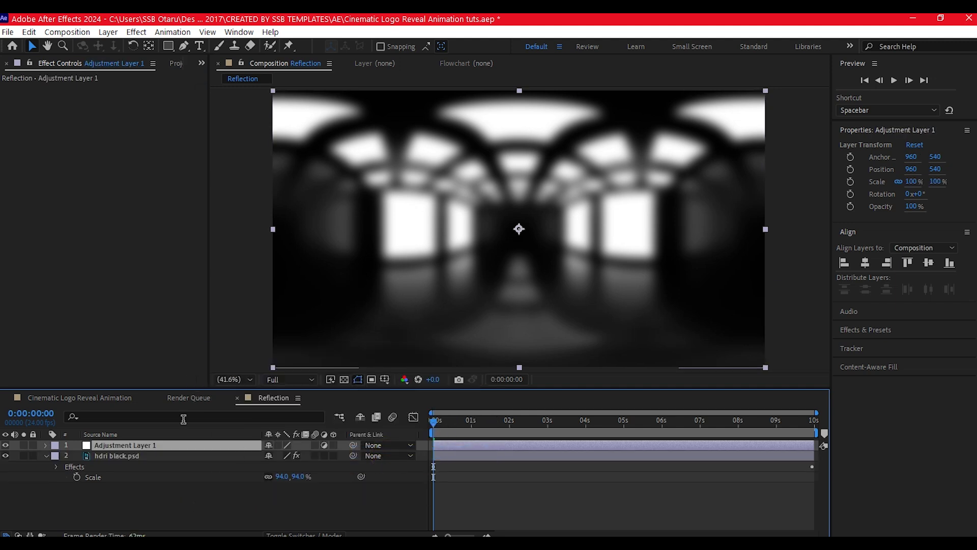
key(ctrl+space)
text(tu)
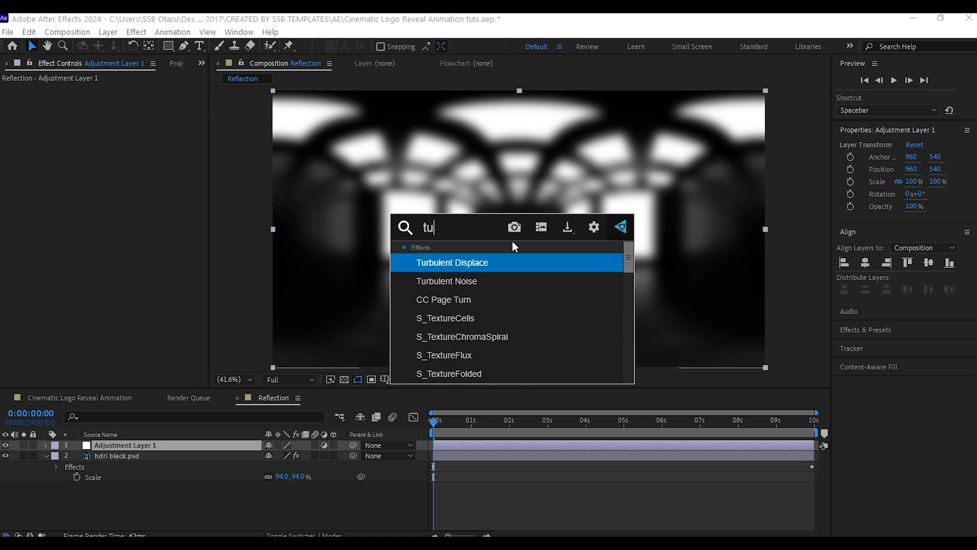
text(rb)
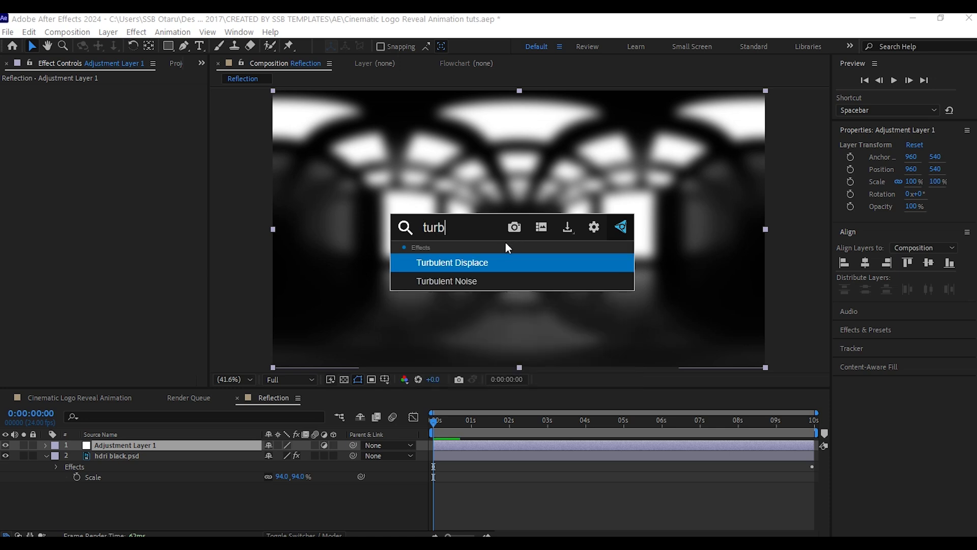
click(497, 263)
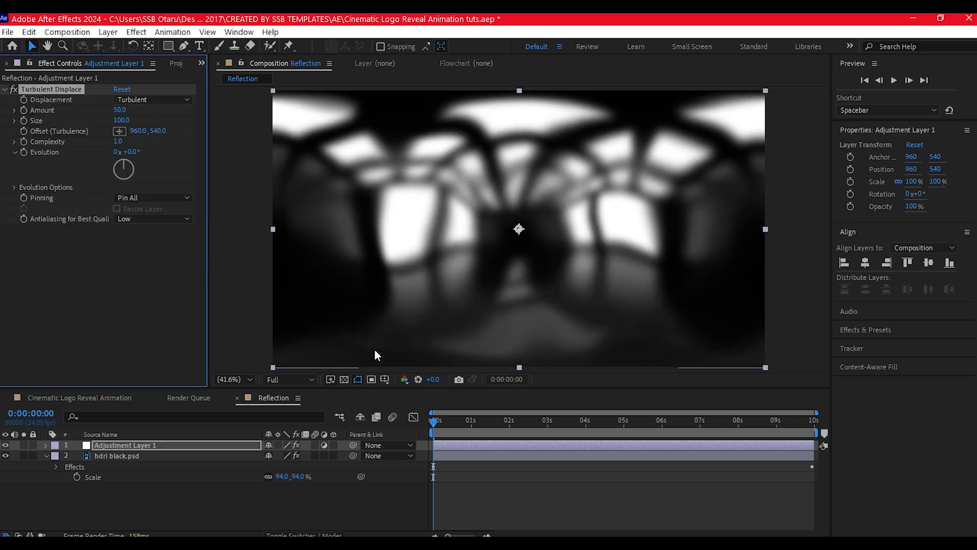
key(space)
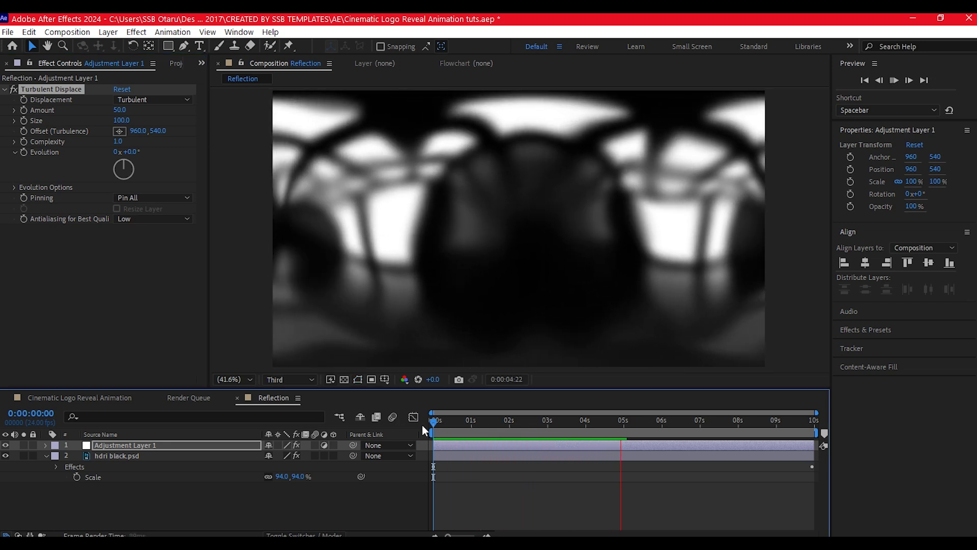
click(166, 339)
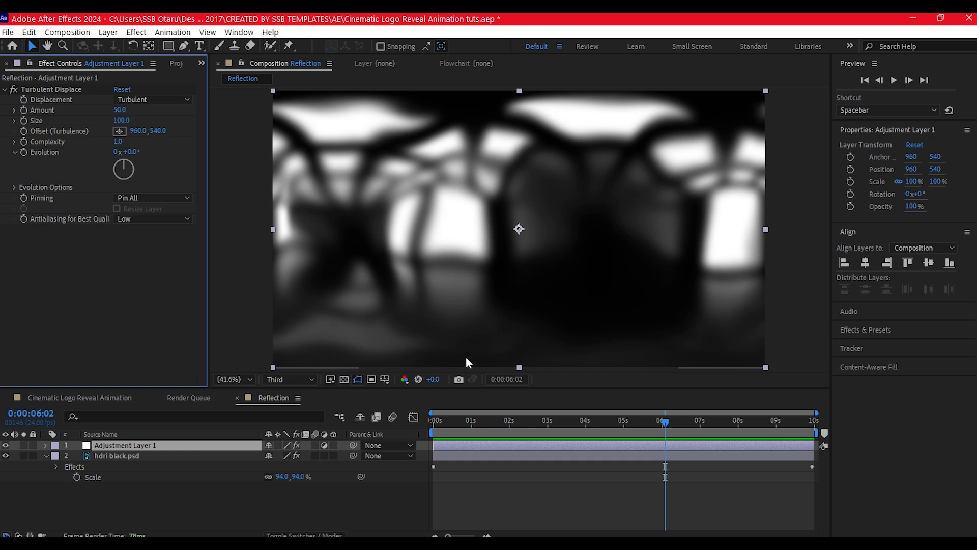
Create a 10-second 1920x1080 composition named METALIC and add the Reflection comp with LogoHolder above it.
key(ctrl+n)
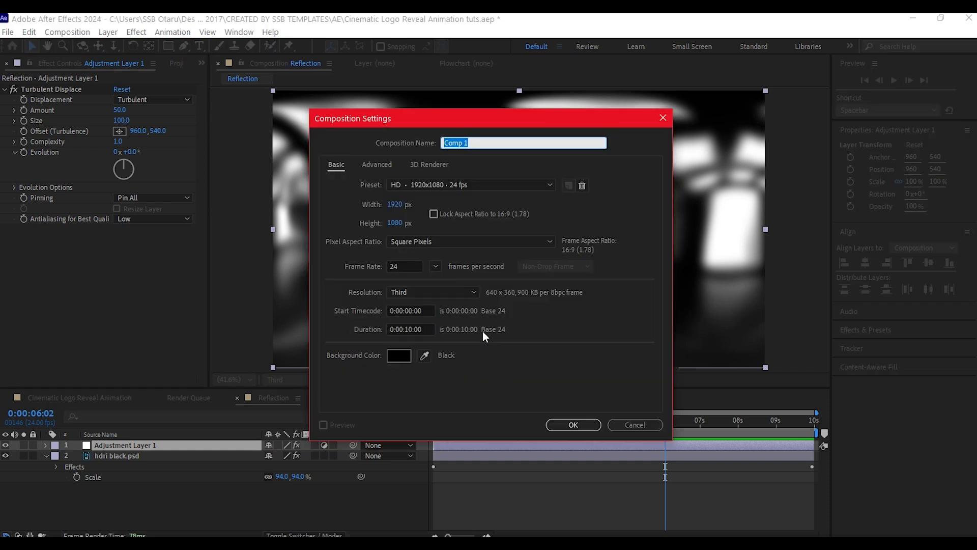
text(METALIC)
click(585, 424)
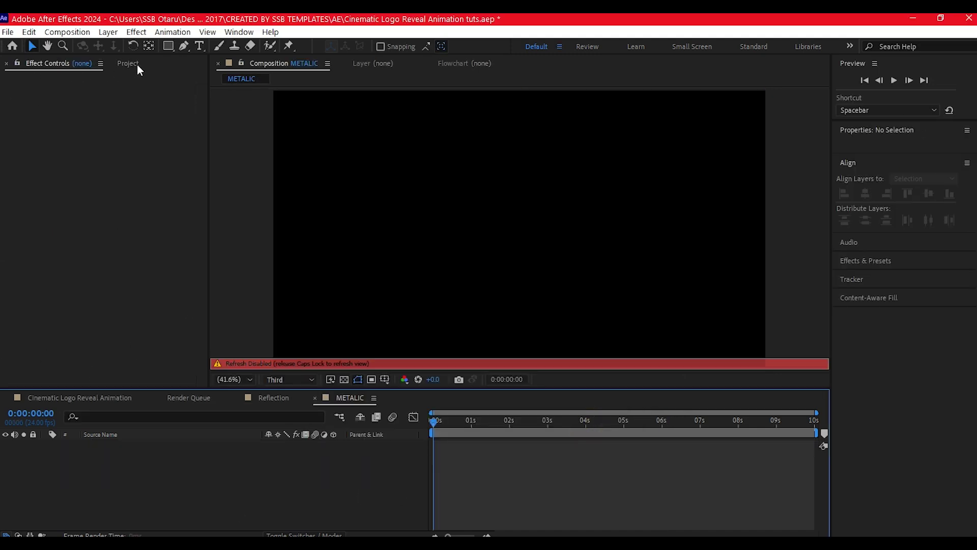
click(136, 64)
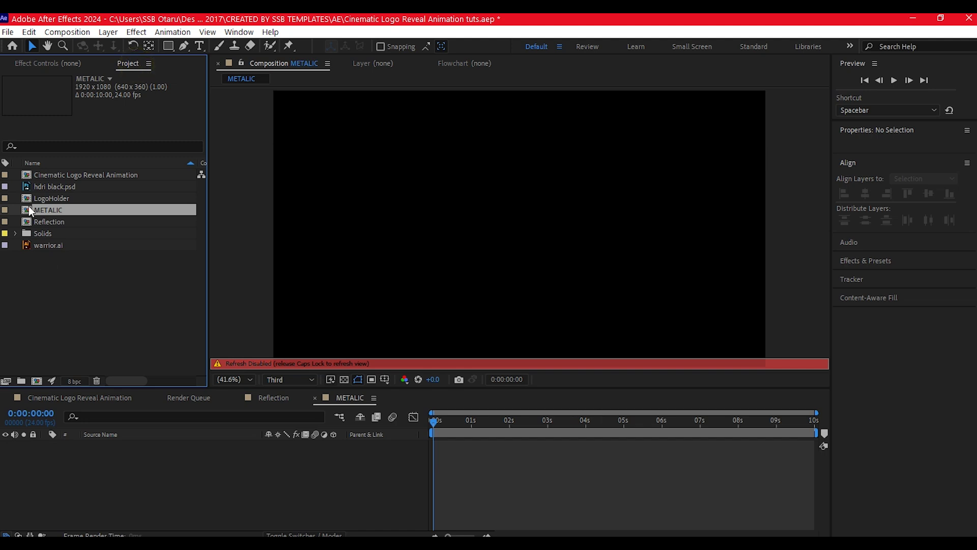
drag(38, 221, 41, 459)
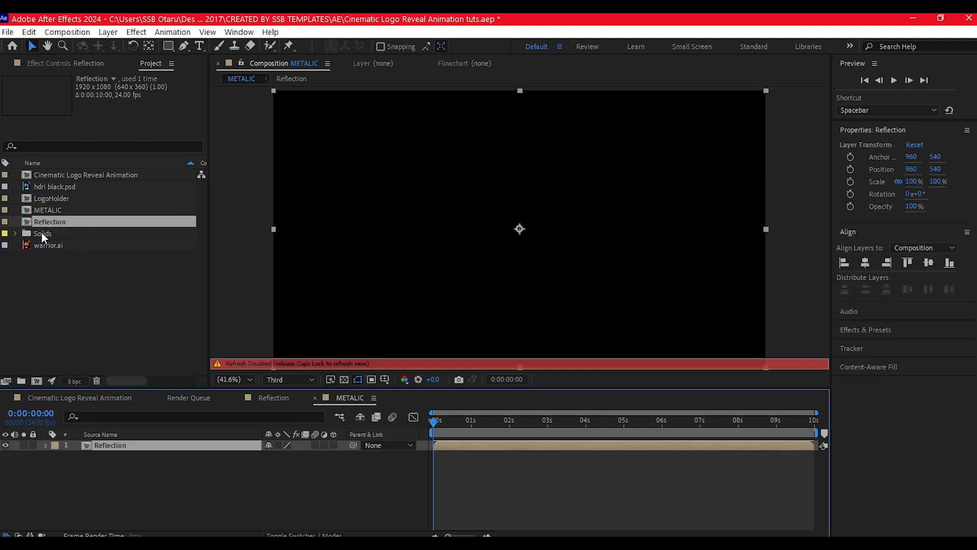
drag(29, 200, 58, 450)
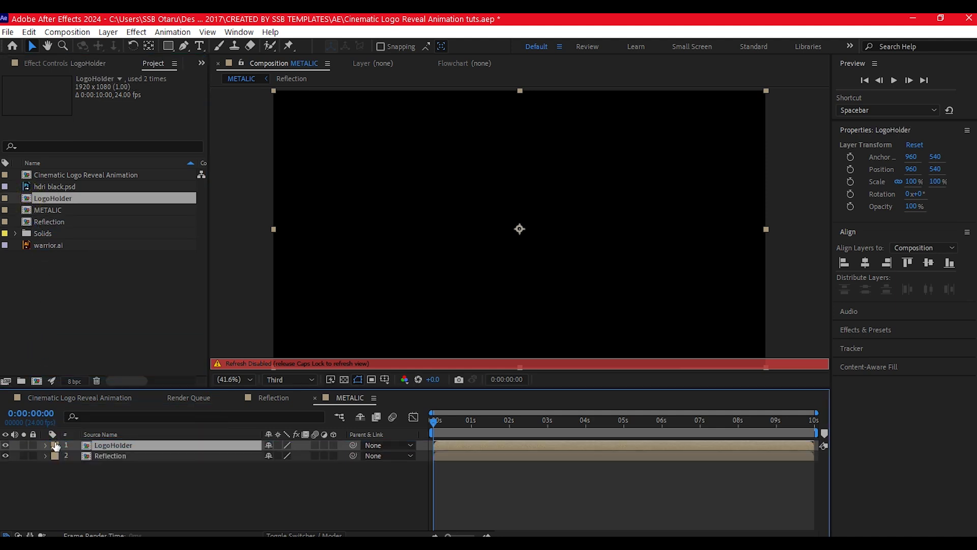
Re-enable viewer refresh and apply the CC Blobbylize effect to the Reflection layer in METALIC.
key(Caps_Lock)
click(488, 453)
key(ctrl+space)
text(c)
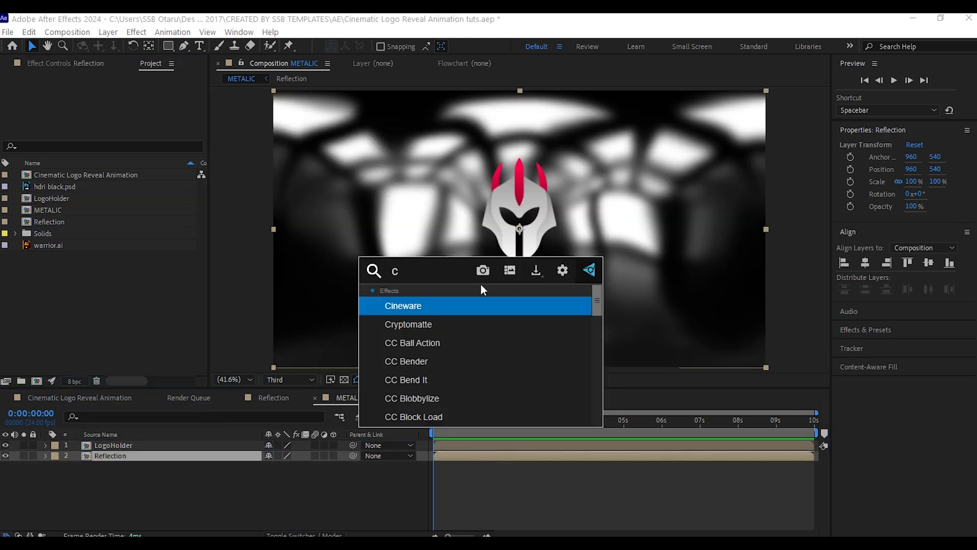
text(c blo)
click(442, 312)
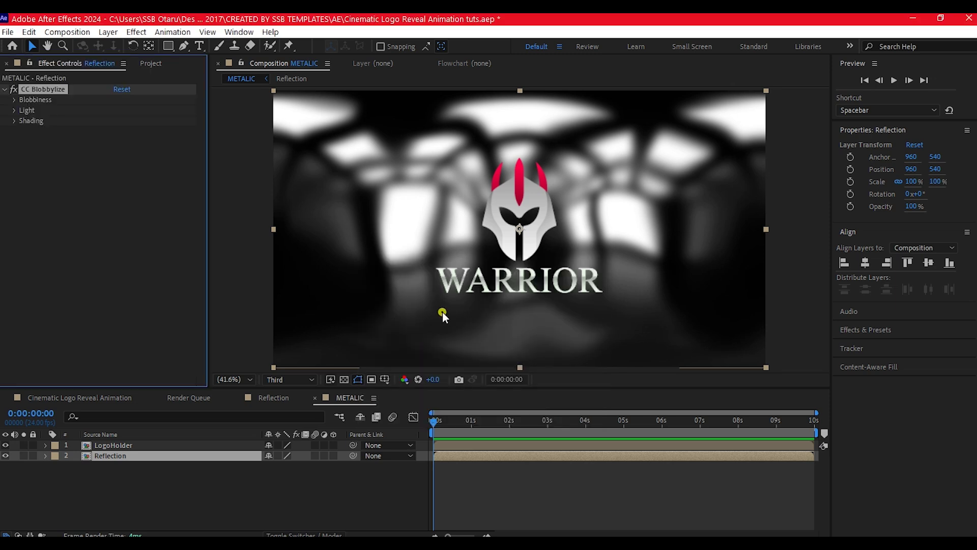
Set CC Blobbylize's Blob Layer to LogoHolder and place the Reflection layer above LogoHolder.
click(15, 99)
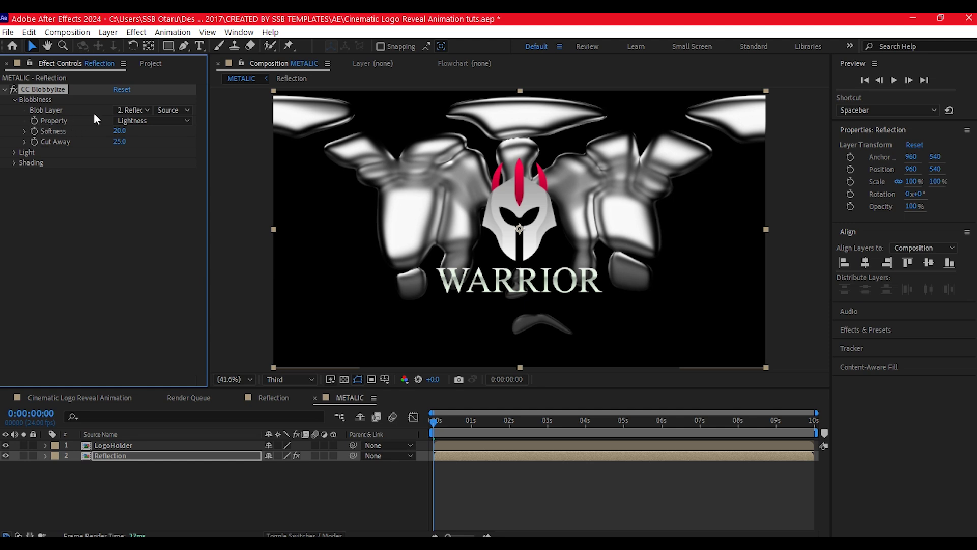
click(135, 111)
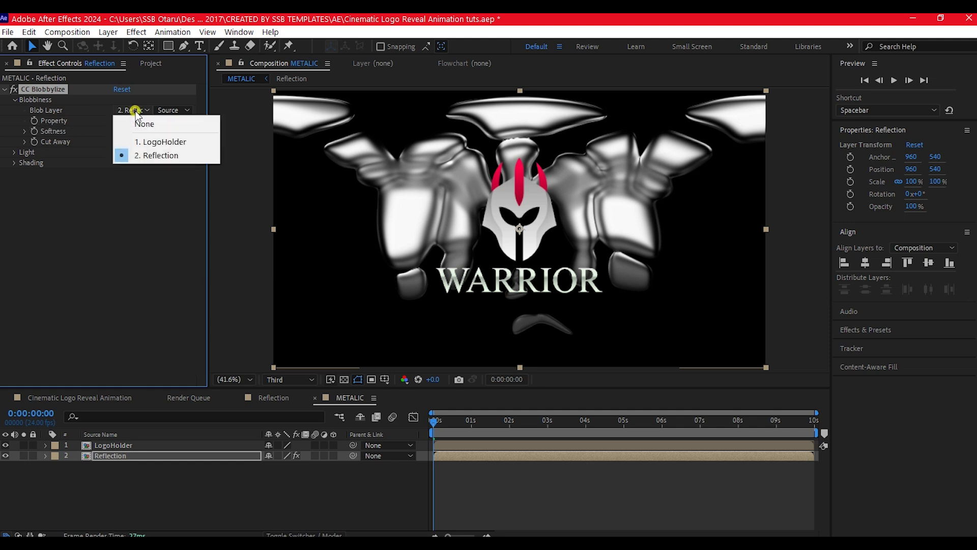
click(164, 143)
drag(99, 444, 100, 466)
key(ctrl+Up)
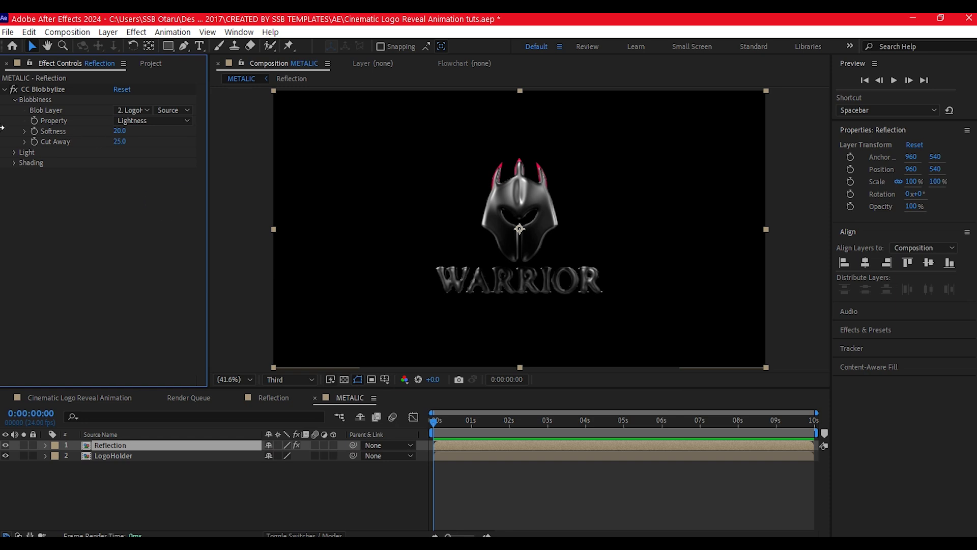
Set CC Blobbylize's Softness to 6 and Cut Away to 1.5, and check the metallic logo at 0:00:03:10.
click(120, 131)
text(6)
key(Return)
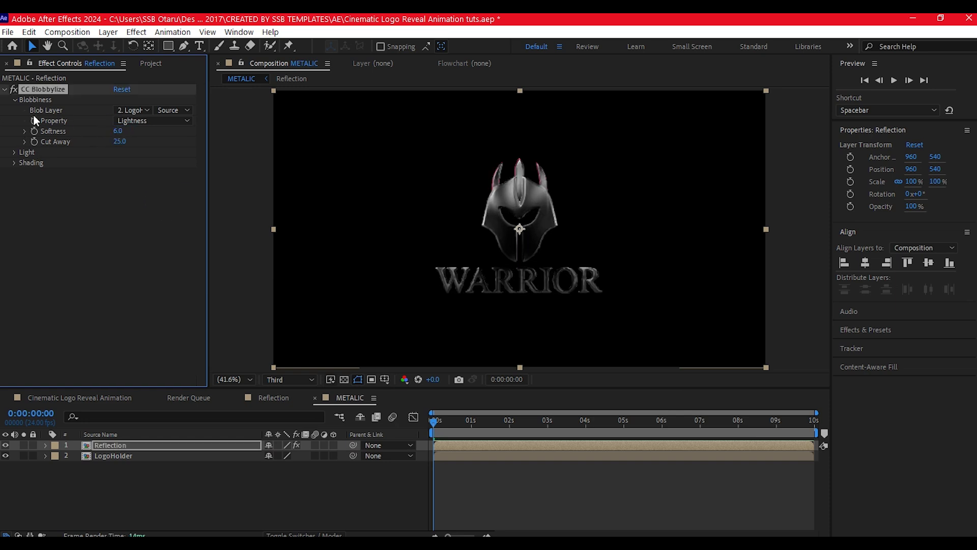
click(119, 143)
text(30)
key(Return)
drag(434, 420, 563, 442)
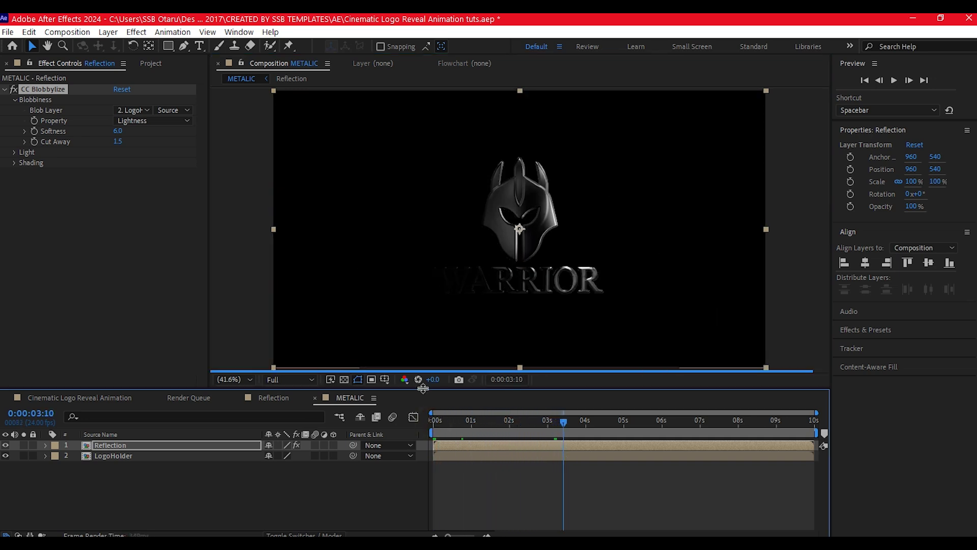
Create a composition named Matalic & Clean Logo and stack LogoHolder, METALIC and a second LogoHolder on top.
click(153, 63)
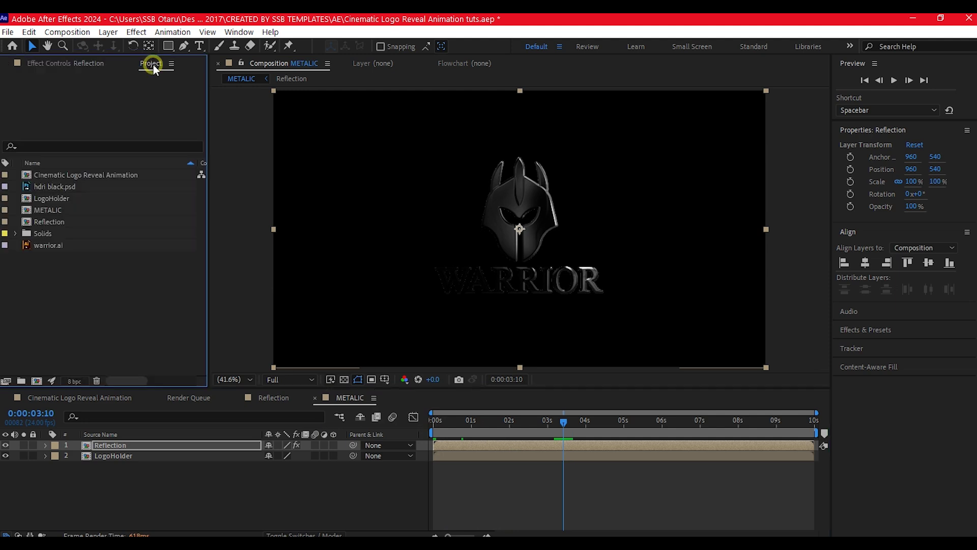
click(37, 380)
text(Matalic & Clean Logo)
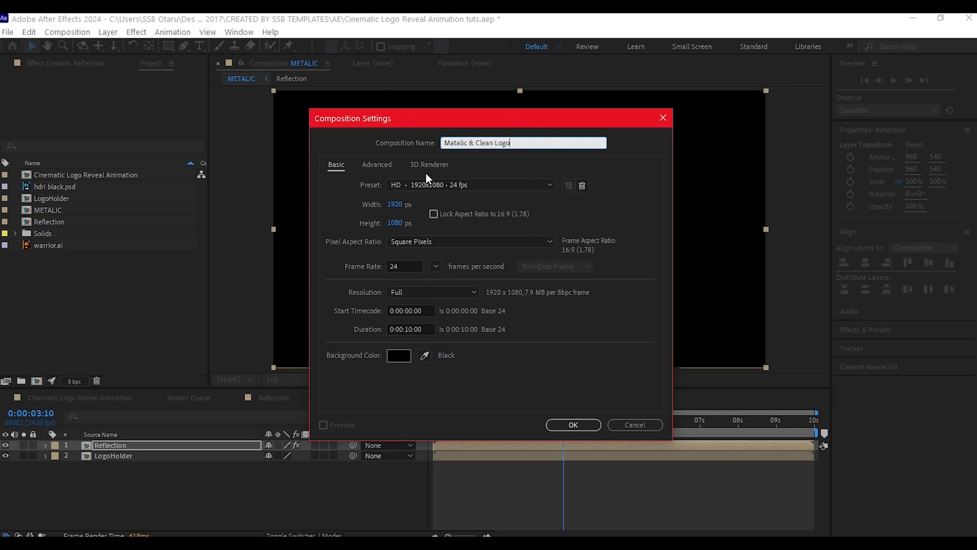
click(578, 425)
drag(51, 200, 17, 492)
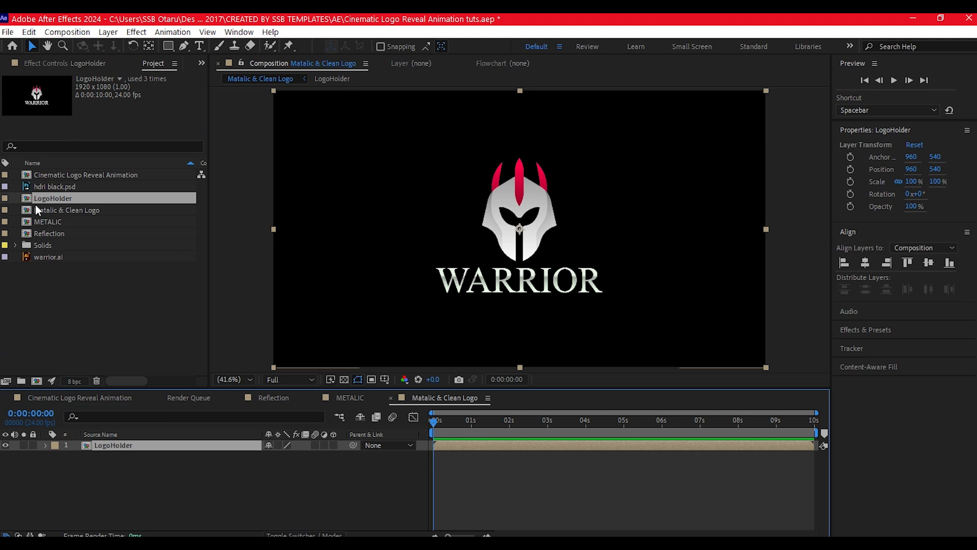
drag(31, 219, 59, 469)
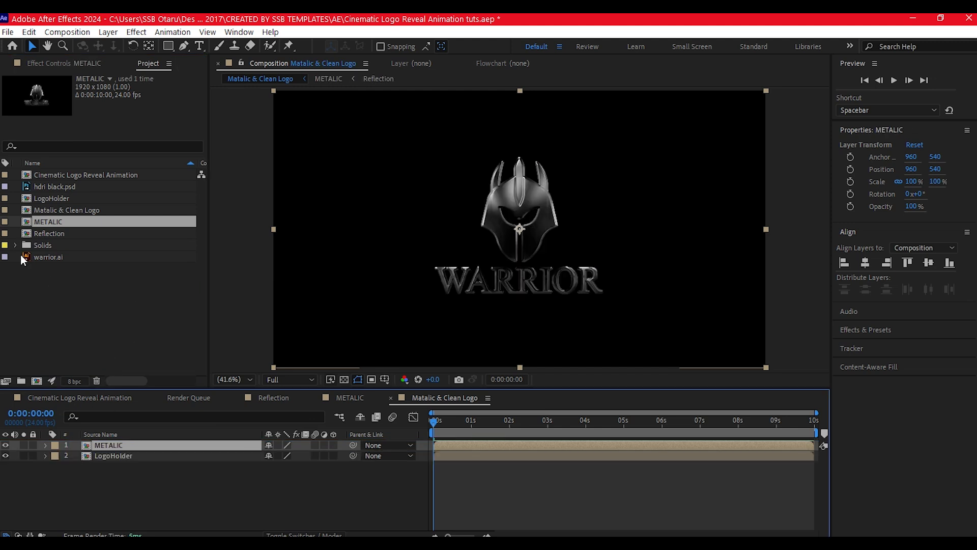
drag(37, 197, 72, 441)
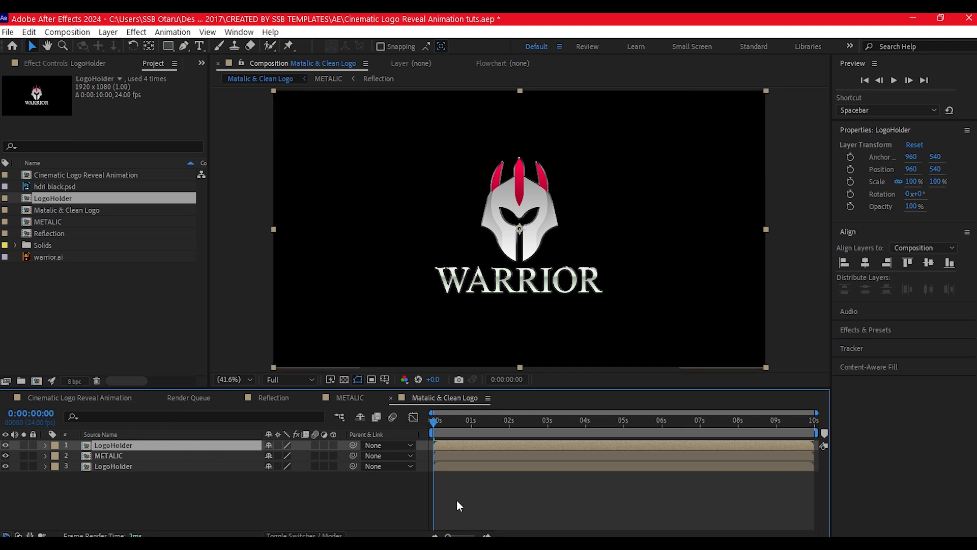
Set the METALIC layer's track matte to the upper LogoHolder layer and switch it to a luma matte.
click(240, 473)
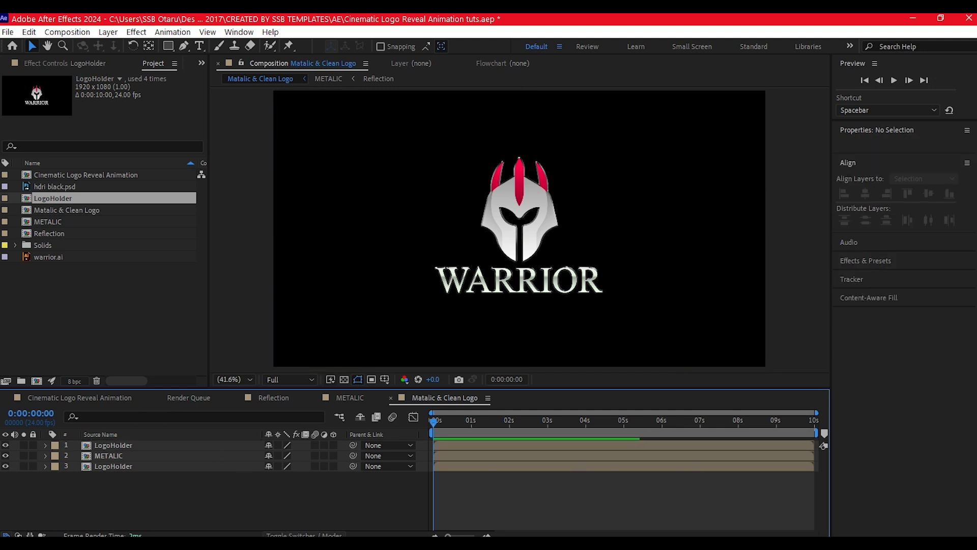
click(285, 535)
click(118, 454)
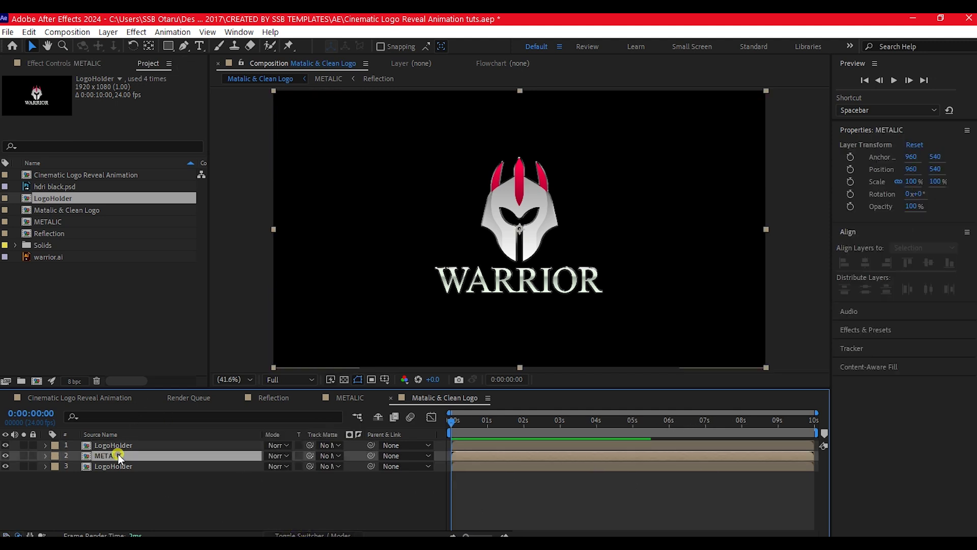
click(337, 453)
click(348, 490)
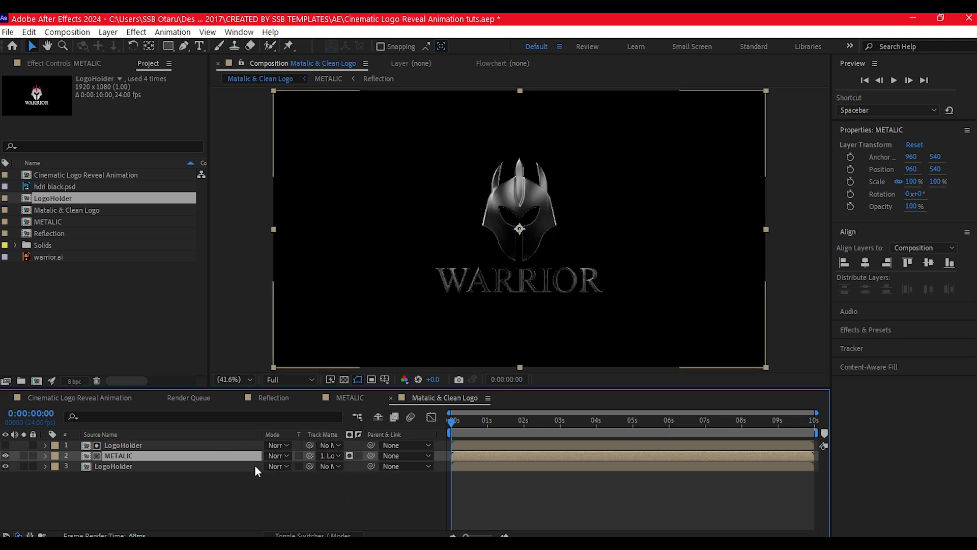
click(349, 455)
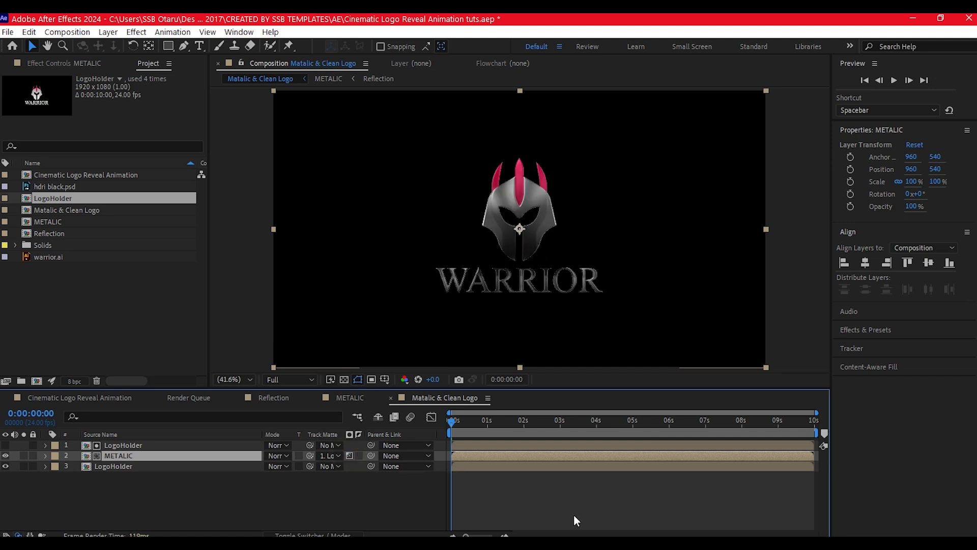
Apply a white Fill effect to the LogoHolder layer in the Cinematic Logo Reveal Animation composition.
click(93, 396)
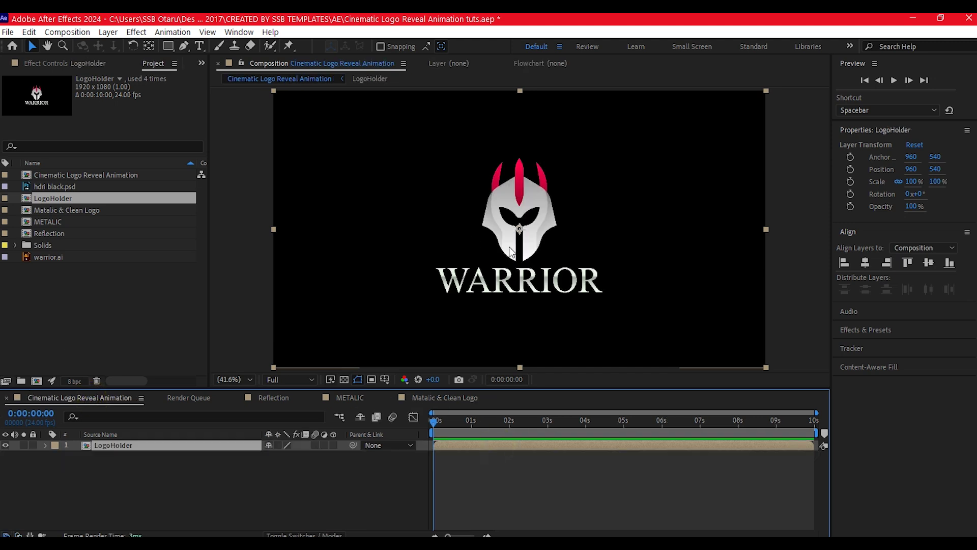
key(ctrl+space)
text(fill)
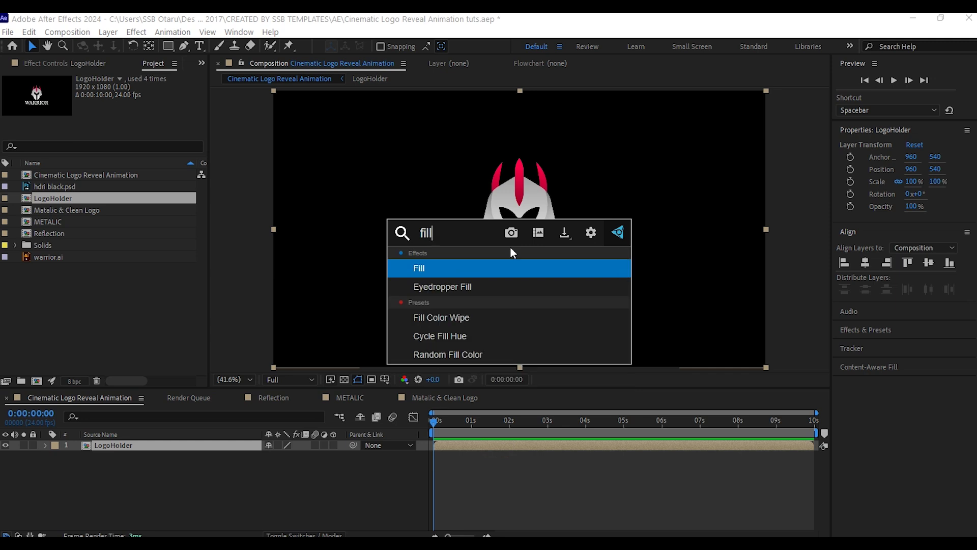
click(450, 274)
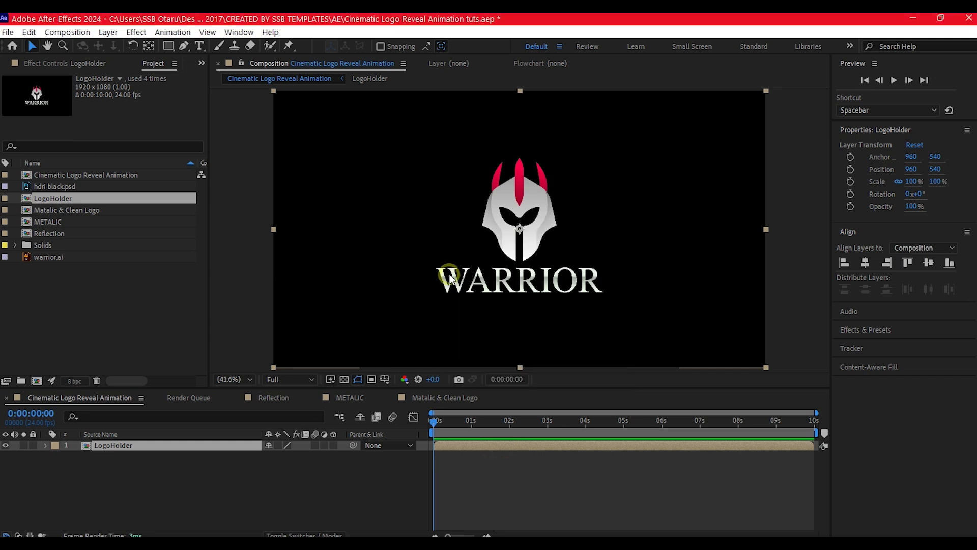
click(126, 124)
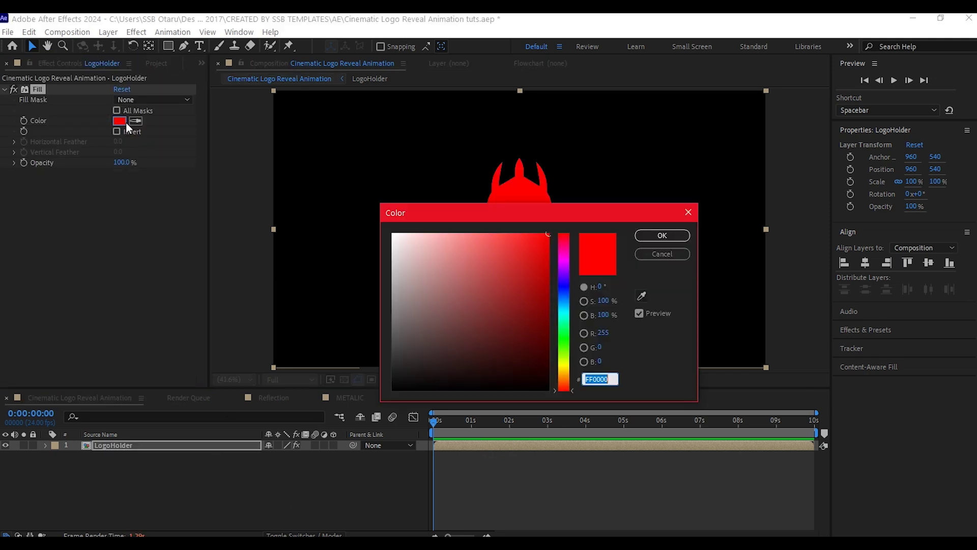
drag(414, 273, 410, 234)
click(655, 239)
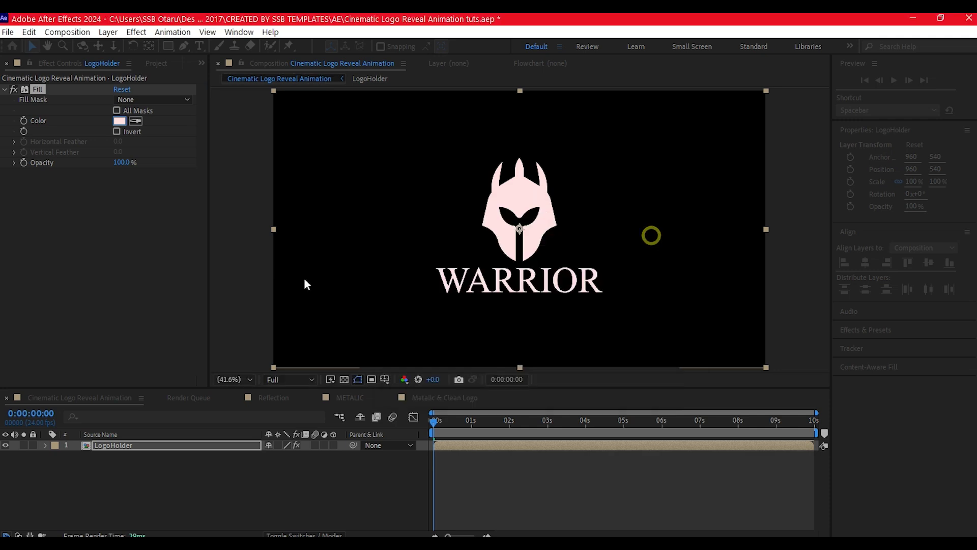
Apply the Vegas effect to the LogoHolder layer, with its Blend Mode set to Transparent and Segments set to 1.
key(ctrl+space)
text(vega)
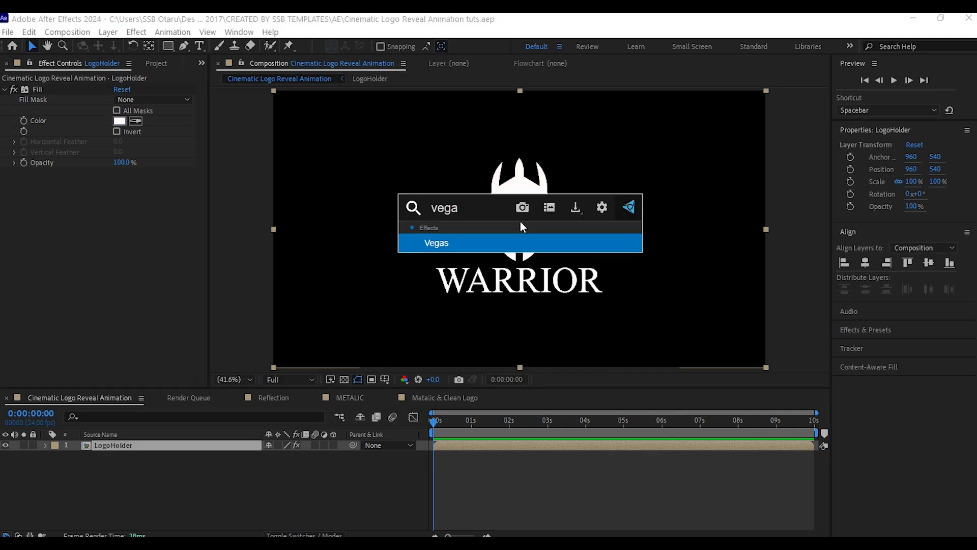
click(448, 244)
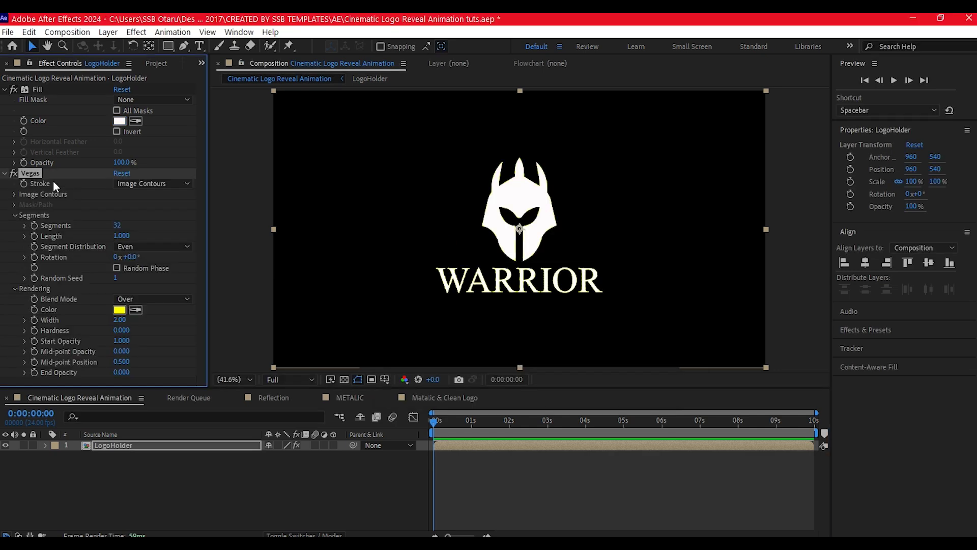
click(14, 194)
scroll(87, 346, down, 3)
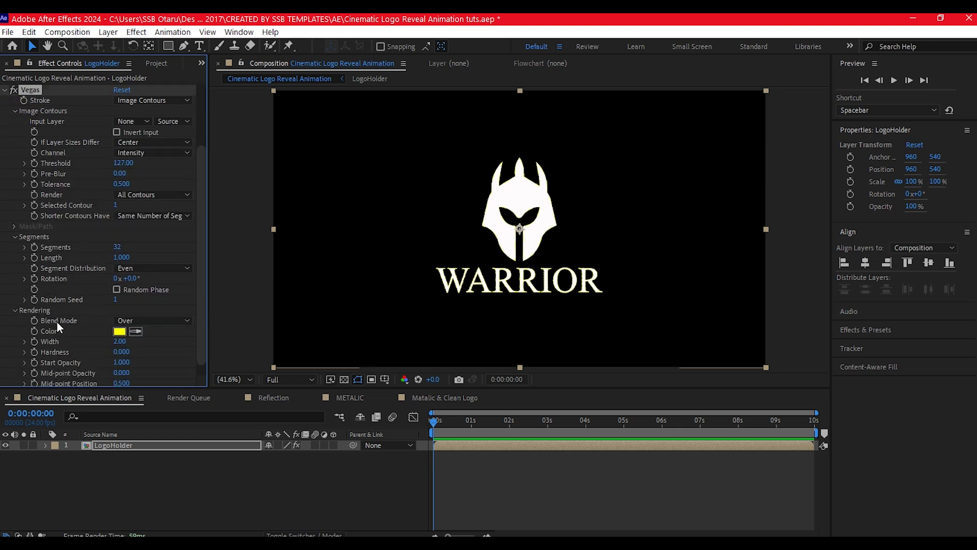
click(127, 320)
click(142, 334)
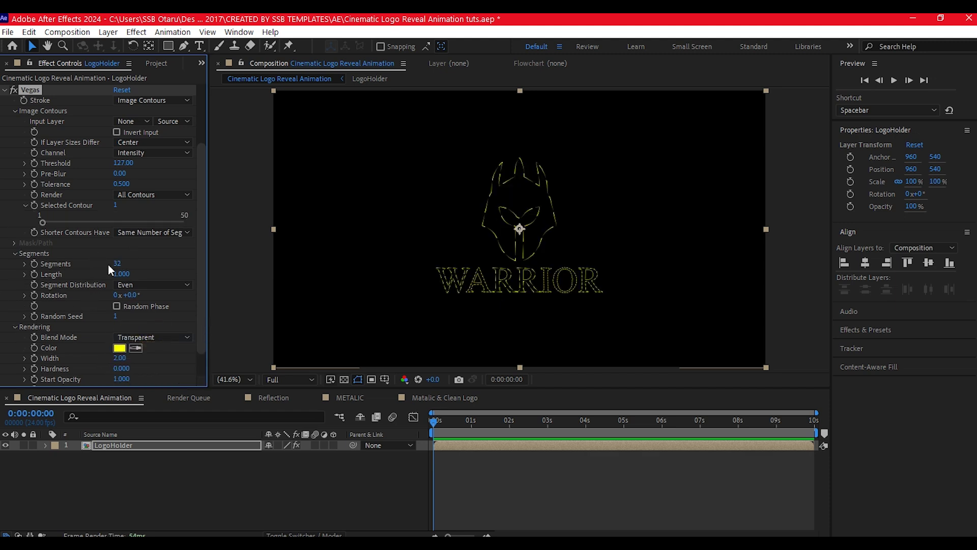
drag(116, 263, 103, 330)
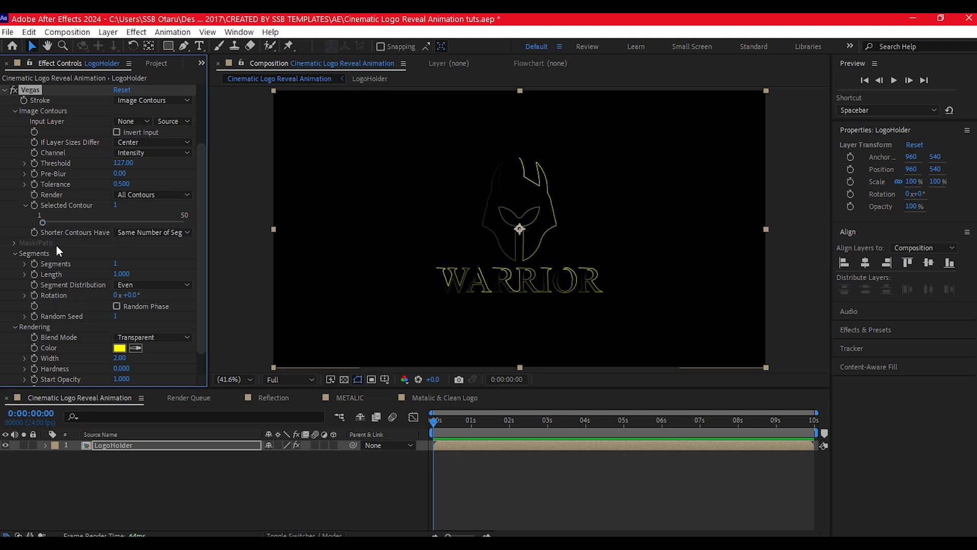
Start keyframing the Vegas Length and Rotation at 0:00:00:00, with Length set to 0.
click(35, 274)
click(34, 295)
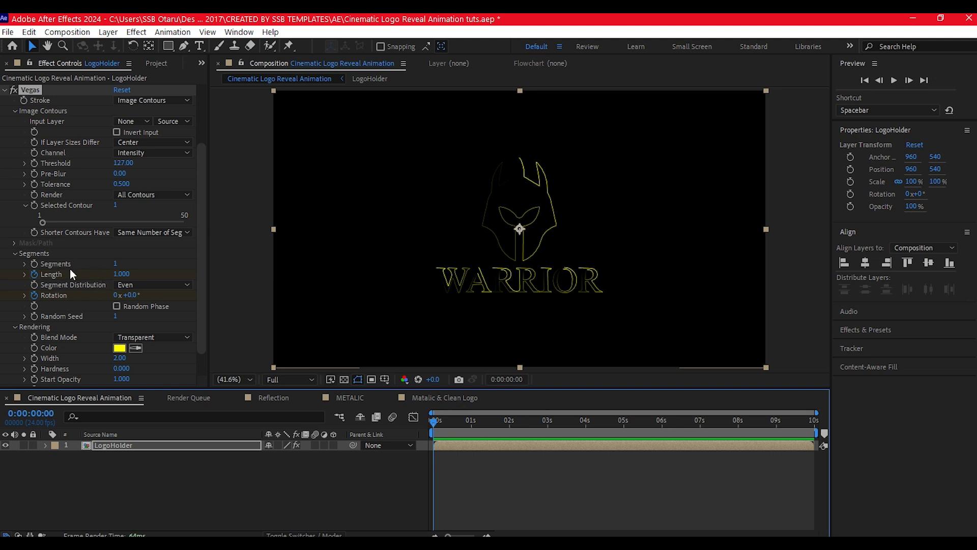
click(120, 274)
text(0)
key(Return)
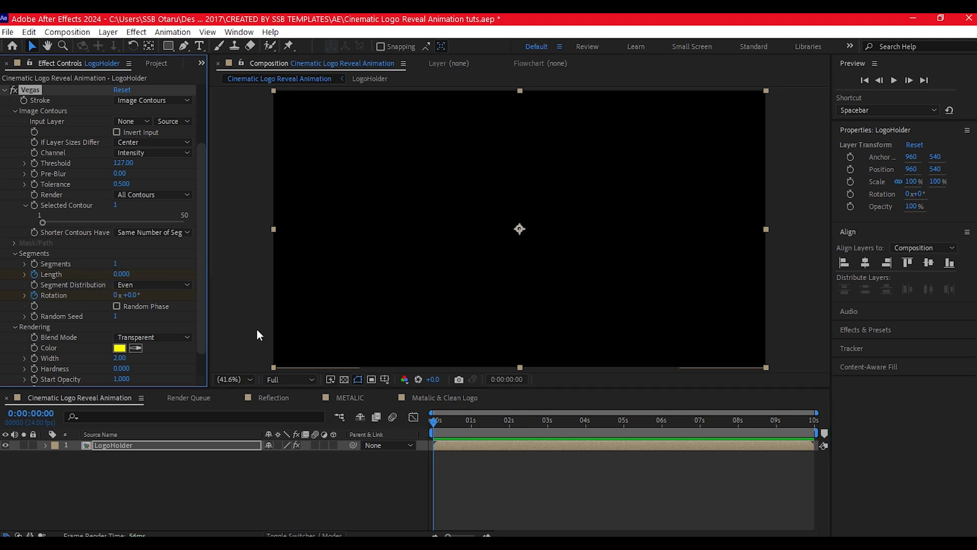
At 0:00:03:00, keyframe the Vegas Length at 1 and Rotation at 180°.
click(548, 420)
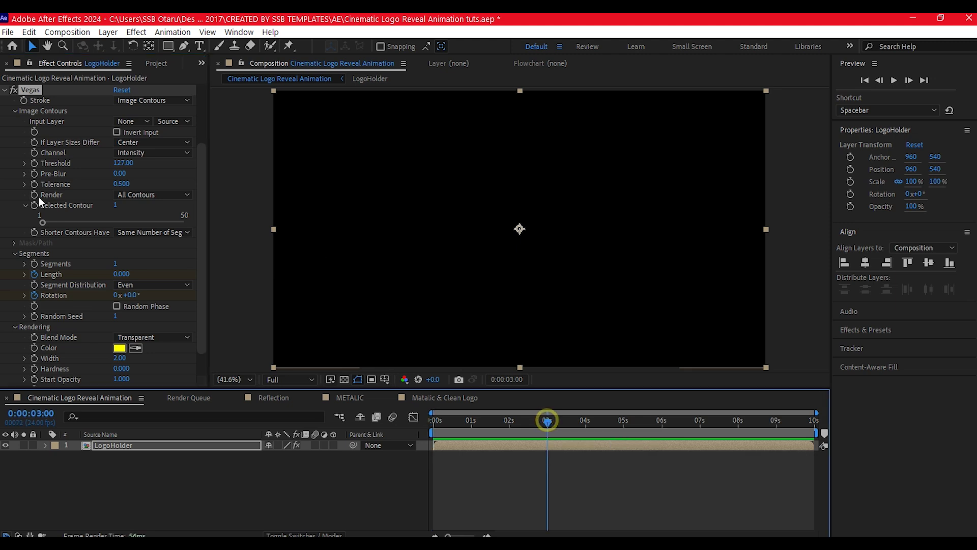
click(121, 274)
text(1)
key(Return)
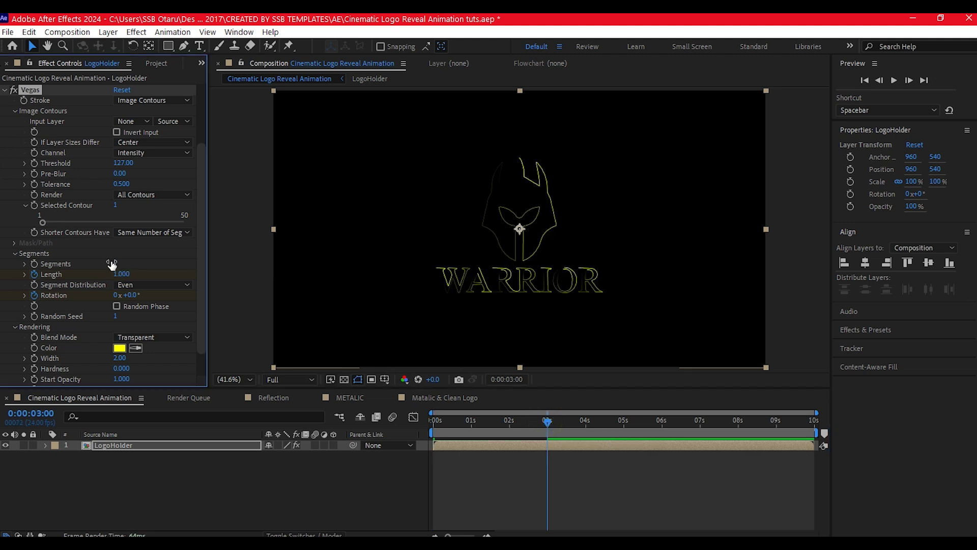
click(130, 295)
text(180)
key(Return)
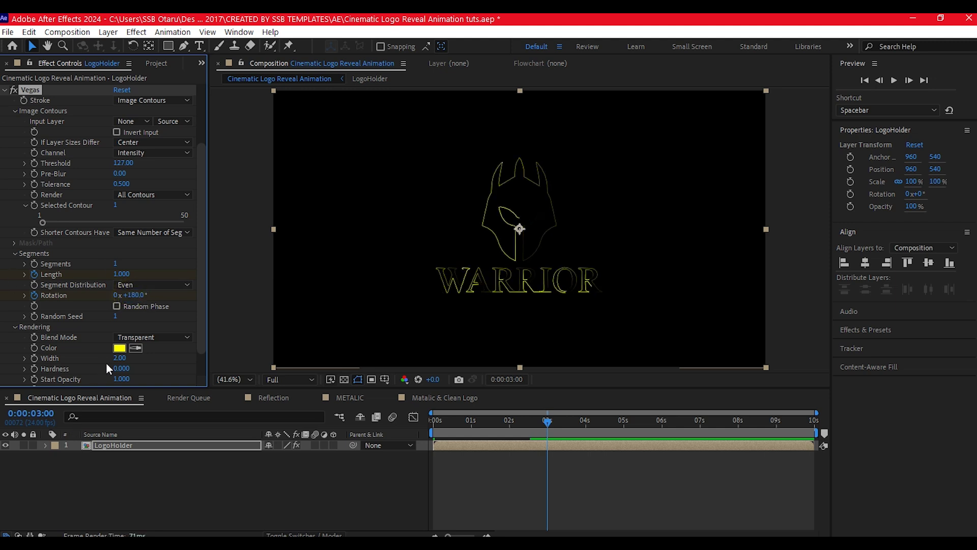
Change the Vegas stroke color to blue.
click(119, 348)
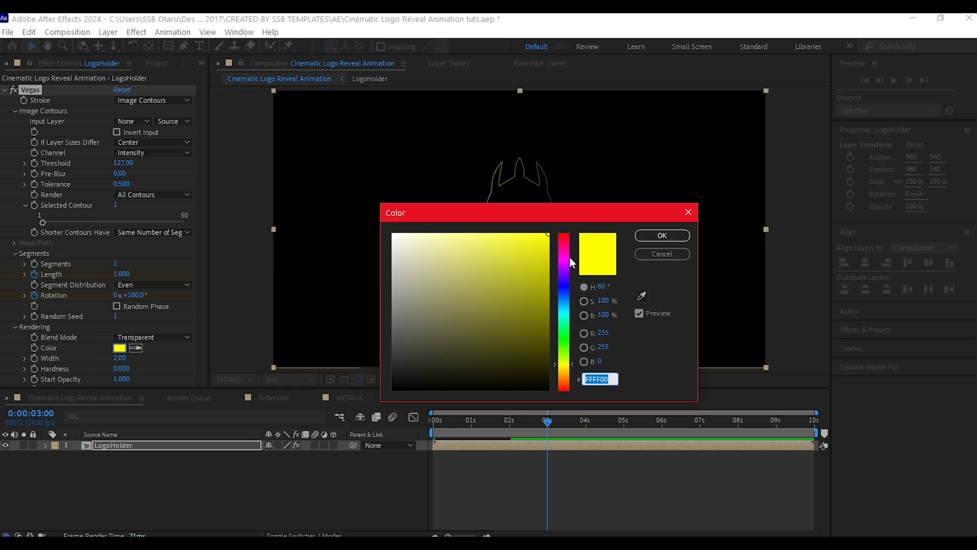
click(559, 288)
click(663, 235)
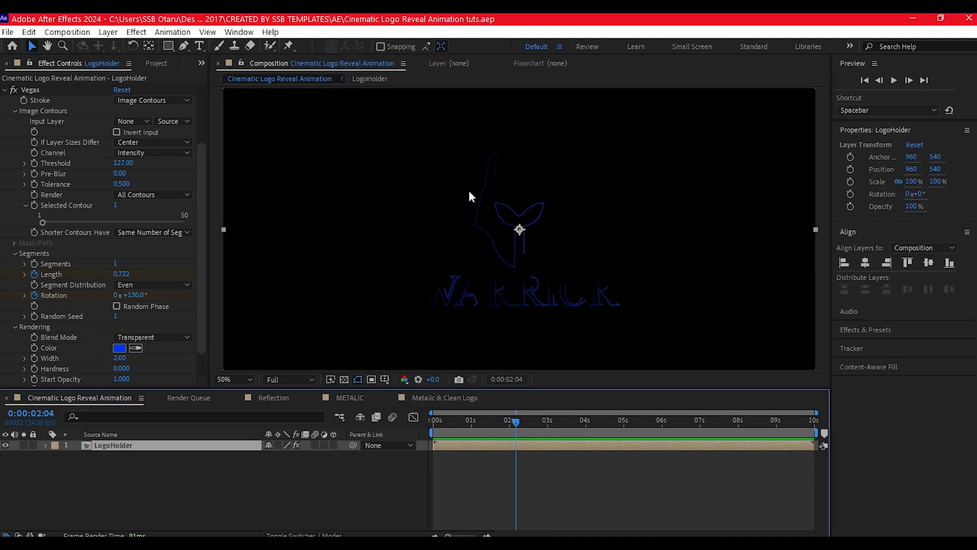
Apply a Glow effect to the LogoHolder layer and set its Glow Radius to 30.
key(ctrl+space)
text(glow)
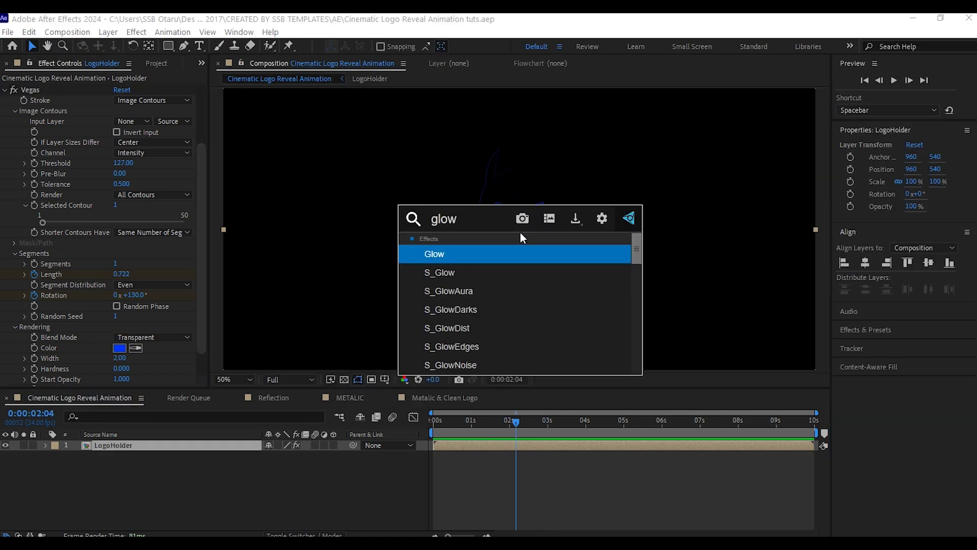
click(433, 258)
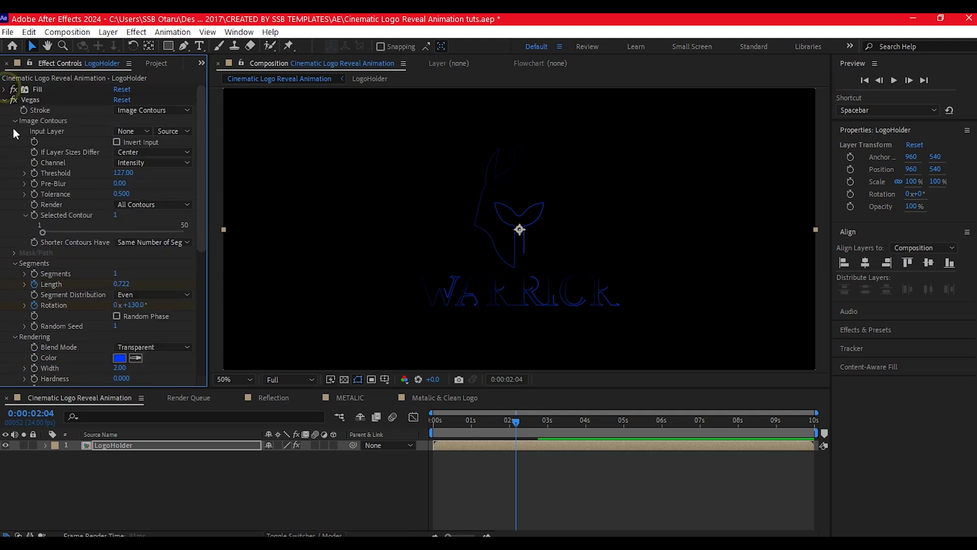
click(6, 100)
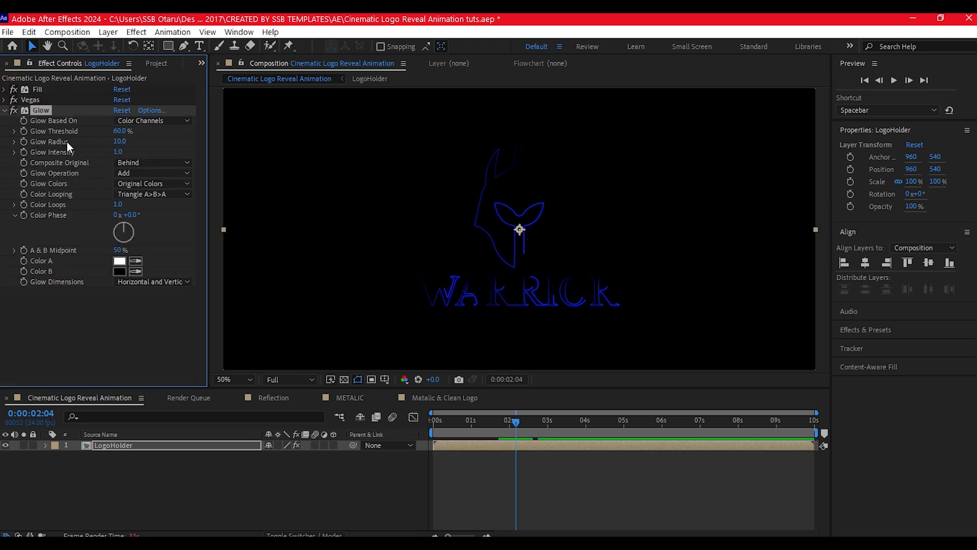
click(120, 141)
text(30)
key(Return)
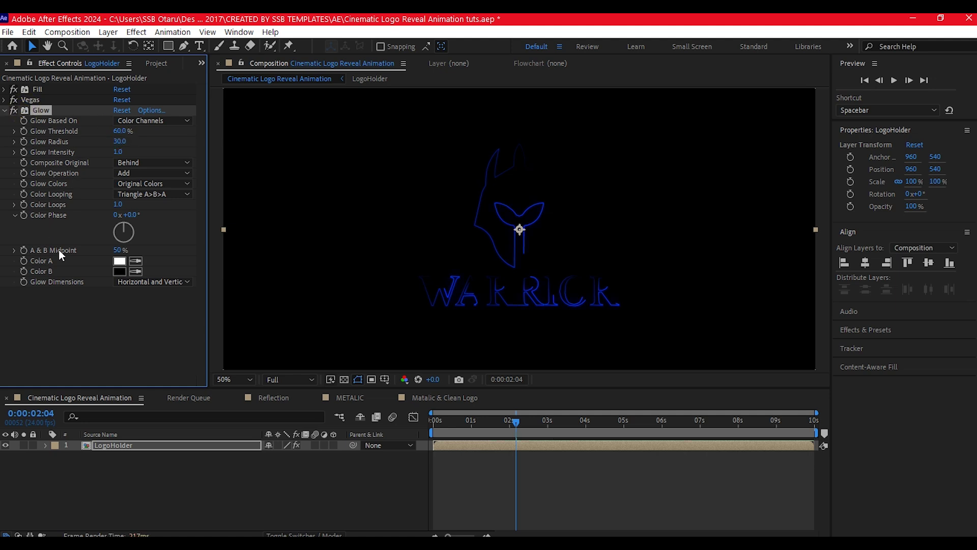
Duplicate the Glow effect and set the copy's Glow Radius to 60.
key(ctrl+d)
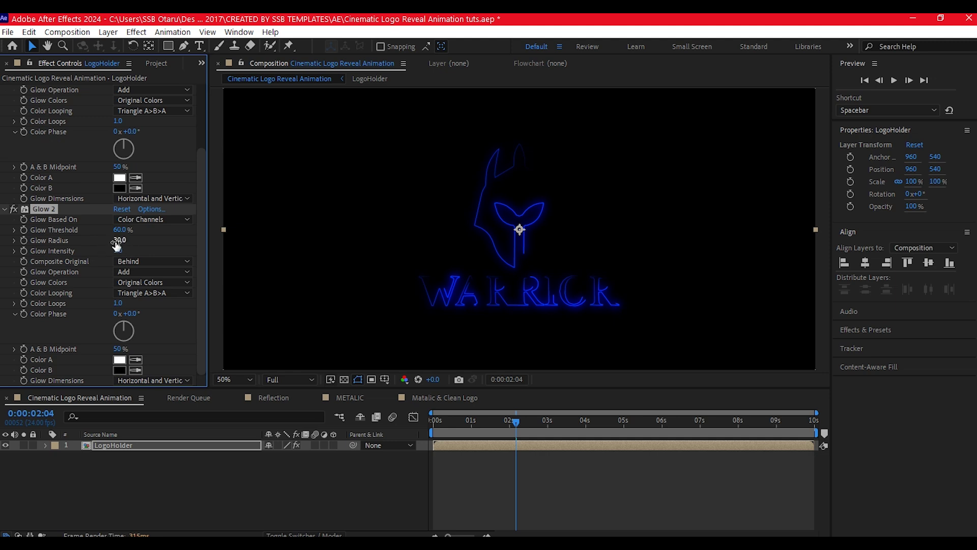
click(119, 240)
text(60)
key(Return)
Duplicate the LogoHolder layer and remove the Glow effects from the upper copy.
click(131, 446)
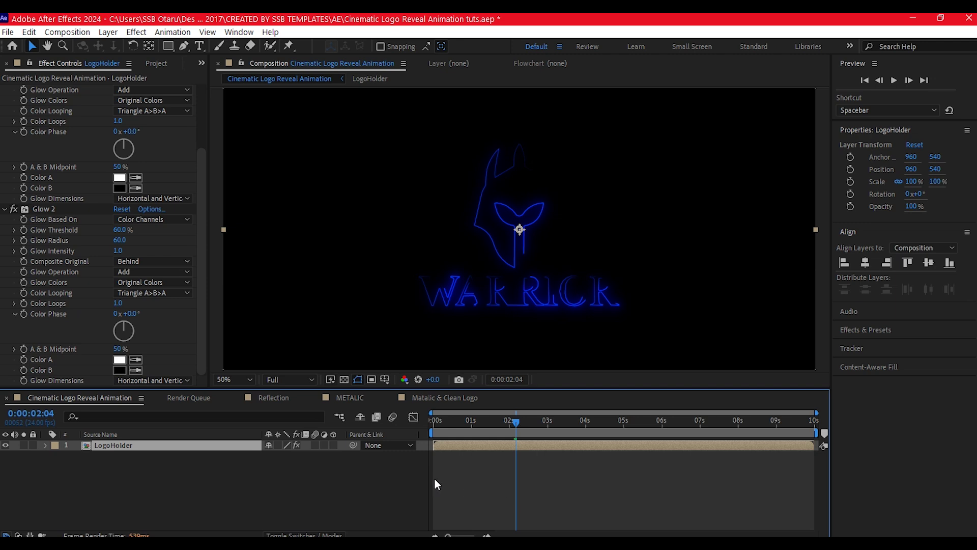
key(ctrl+d)
click(23, 131)
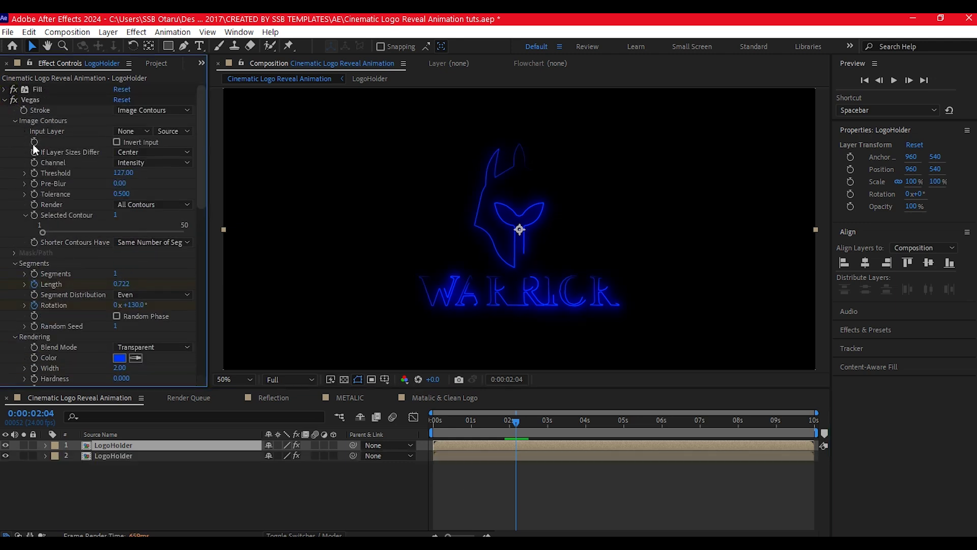
click(5, 100)
click(41, 110)
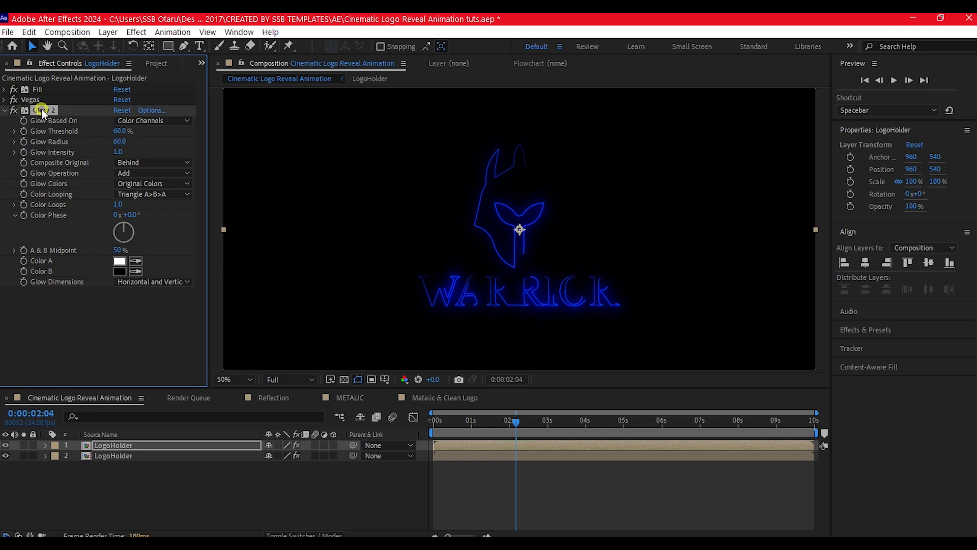
key(Delete)
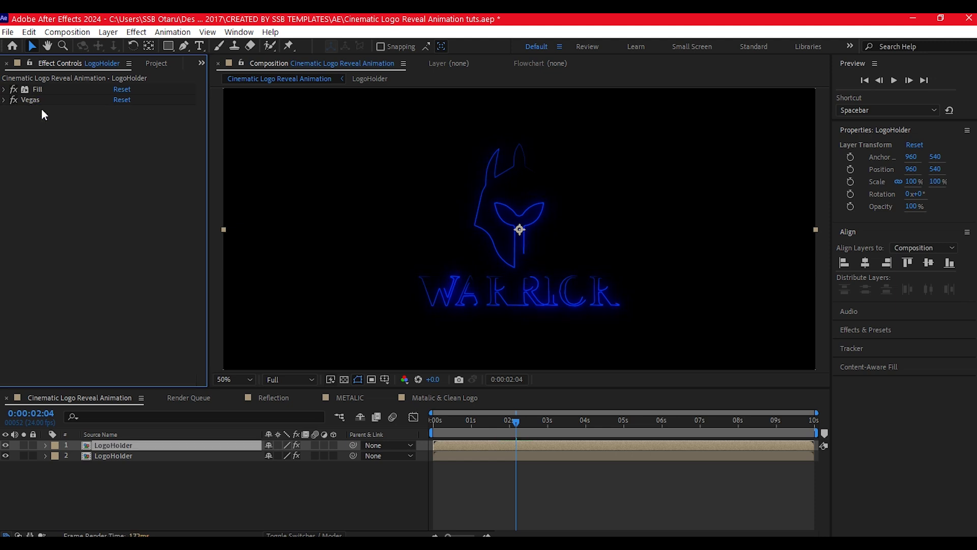
Set the upper LogoHolder's Vegas color to white (FFFFFF) and its layer blending mode to Add.
click(4, 100)
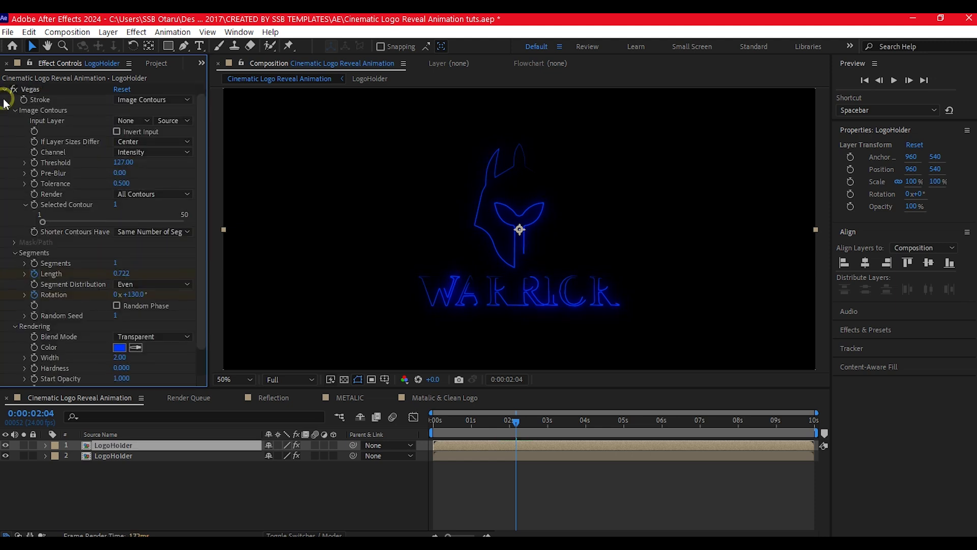
click(119, 347)
drag(396, 237, 381, 223)
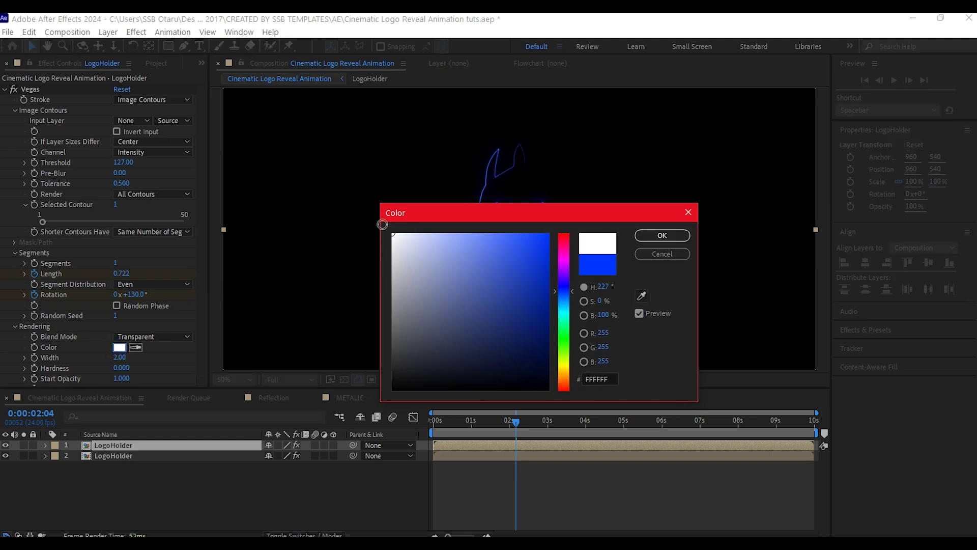
click(663, 235)
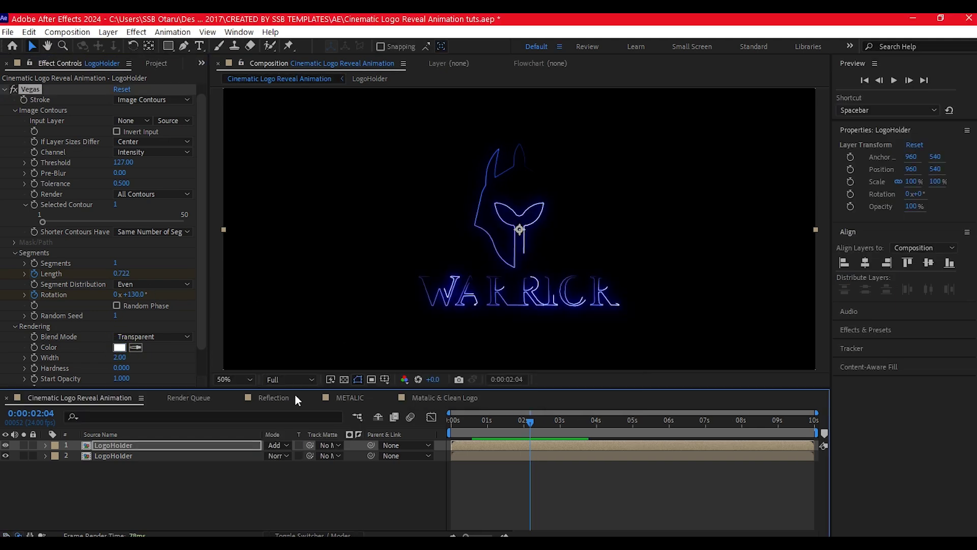
Apply CC Radial Fast Blur to the upper LogoHolder layer and set its Amount to 95.
key(ctrl+space)
text(cc radia)
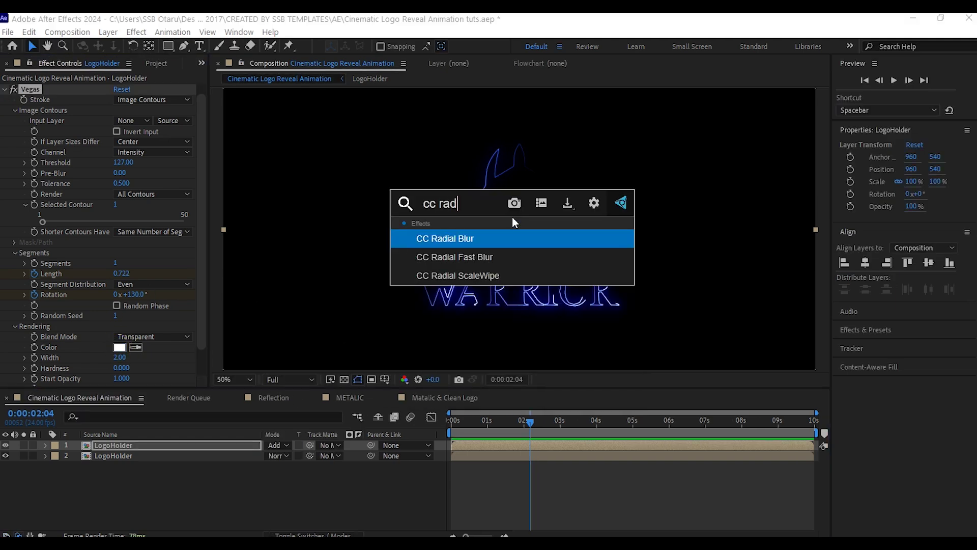
click(472, 256)
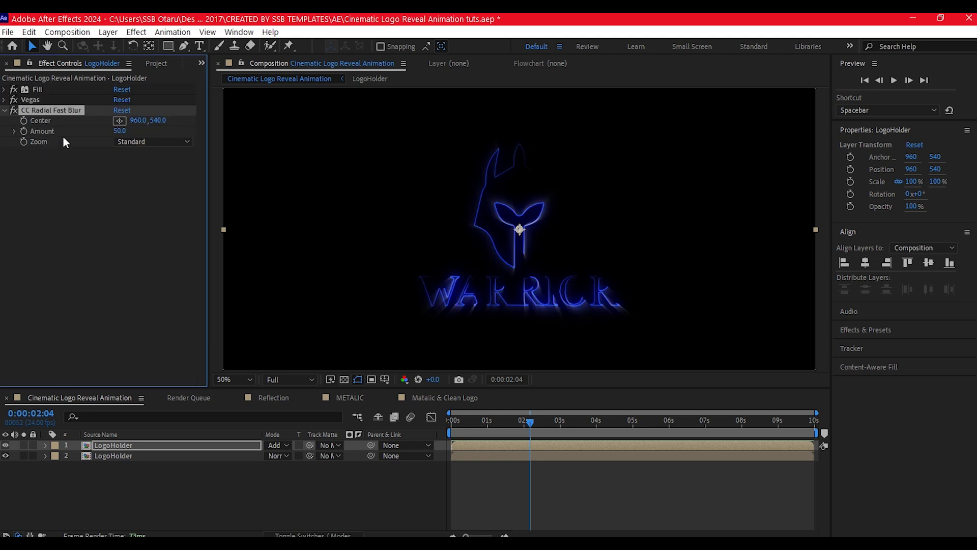
click(119, 131)
text(95)
key(Return)
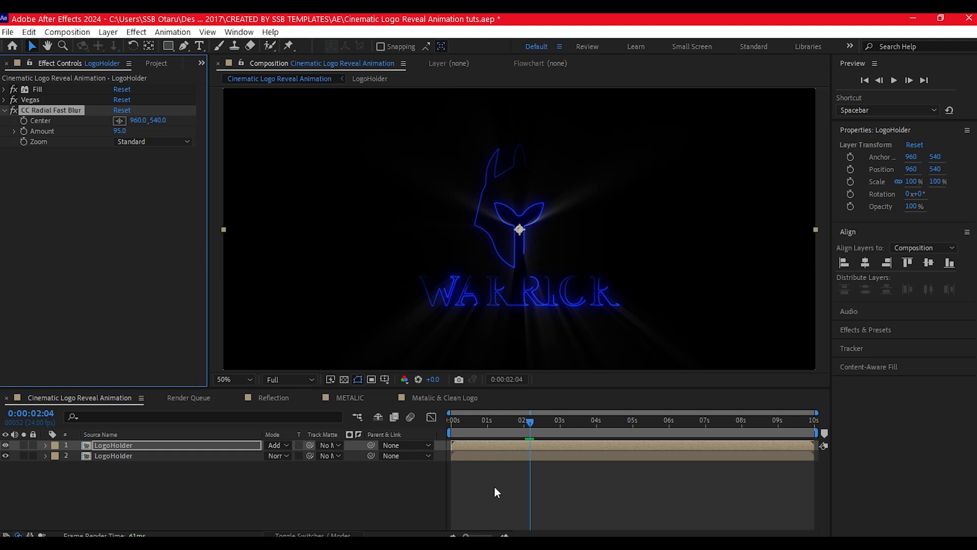
End the work area at 0:00:04:23 and preview the logo outline animation from the start.
click(631, 420)
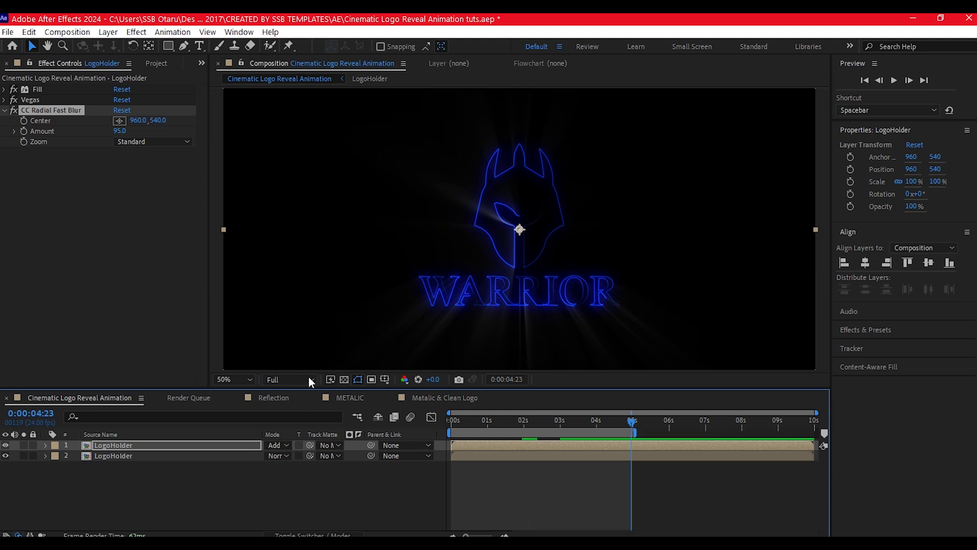
drag(460, 420, 434, 423)
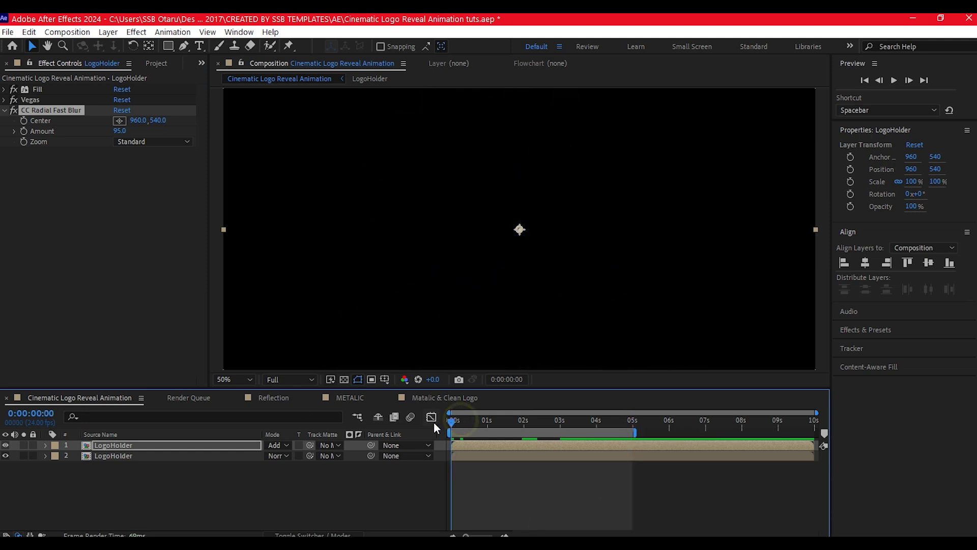
key(space)
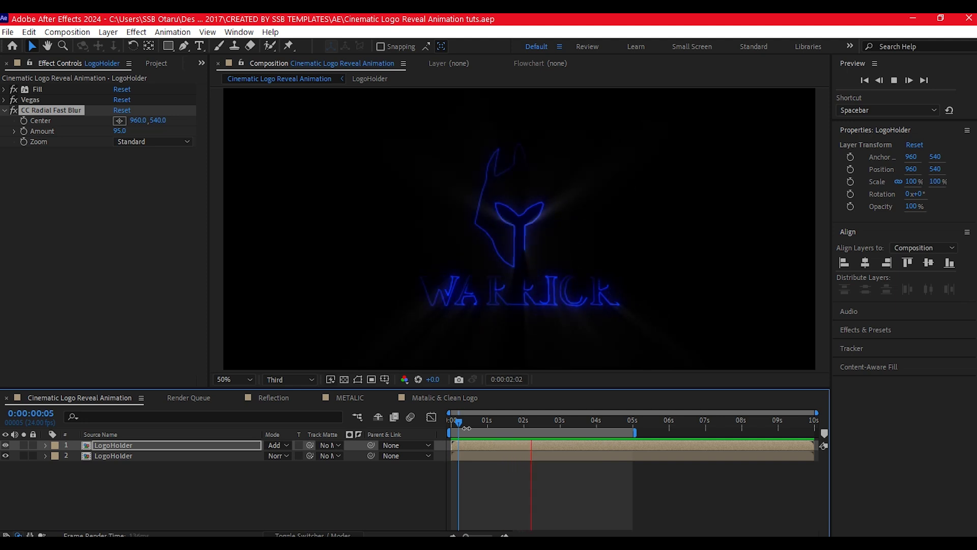
key(space)
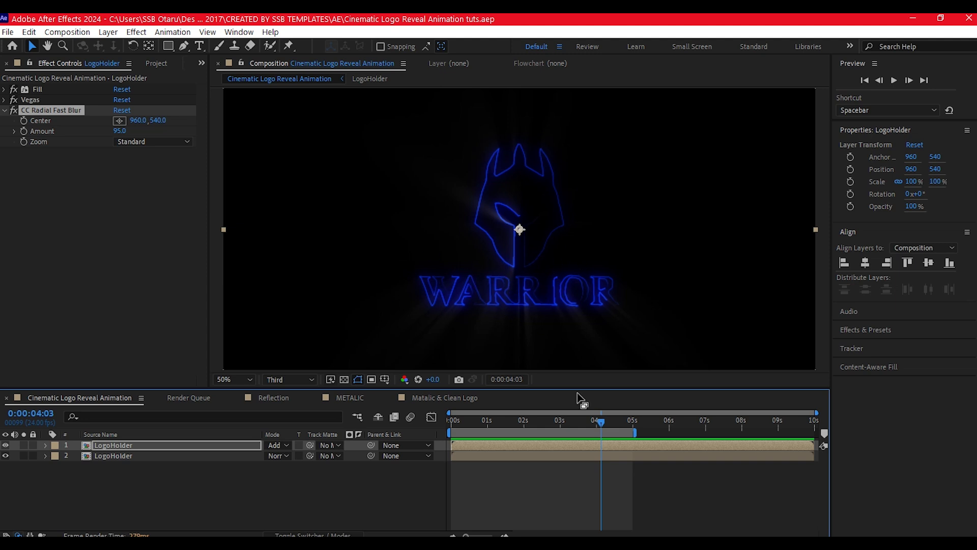
Set the preview resolution to Half and add the Matalic & Clean Logo composition above the LogoHolder layers.
key(ctrl+shift+j)
click(158, 87)
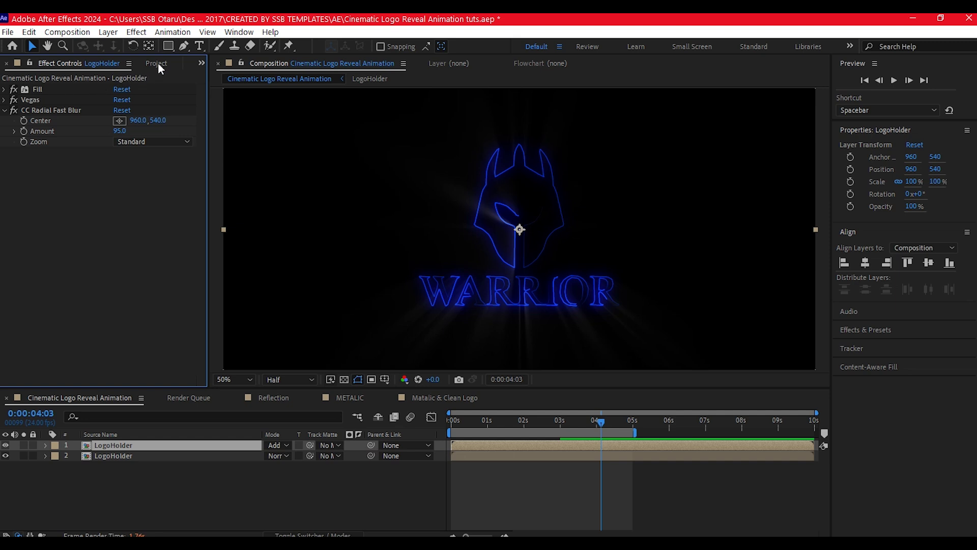
click(156, 63)
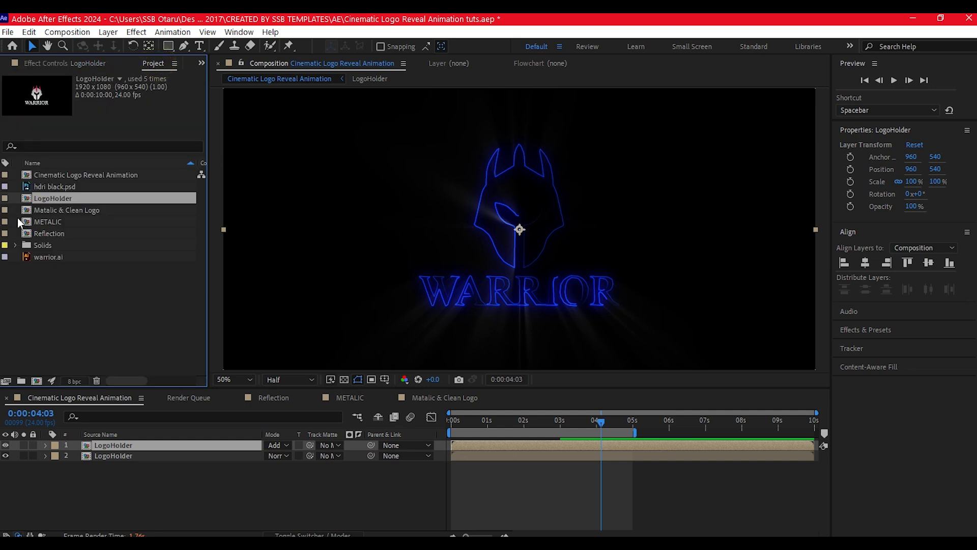
click(31, 210)
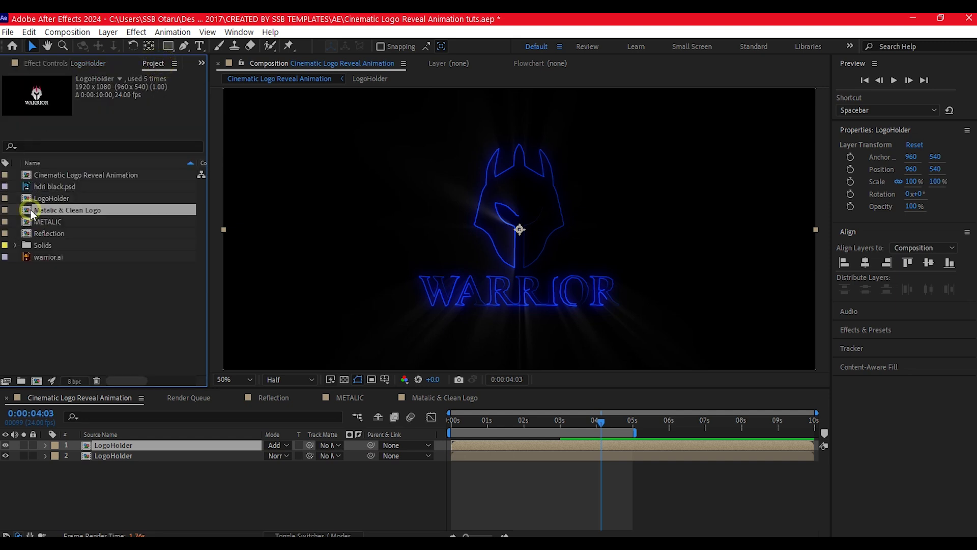
click(62, 453)
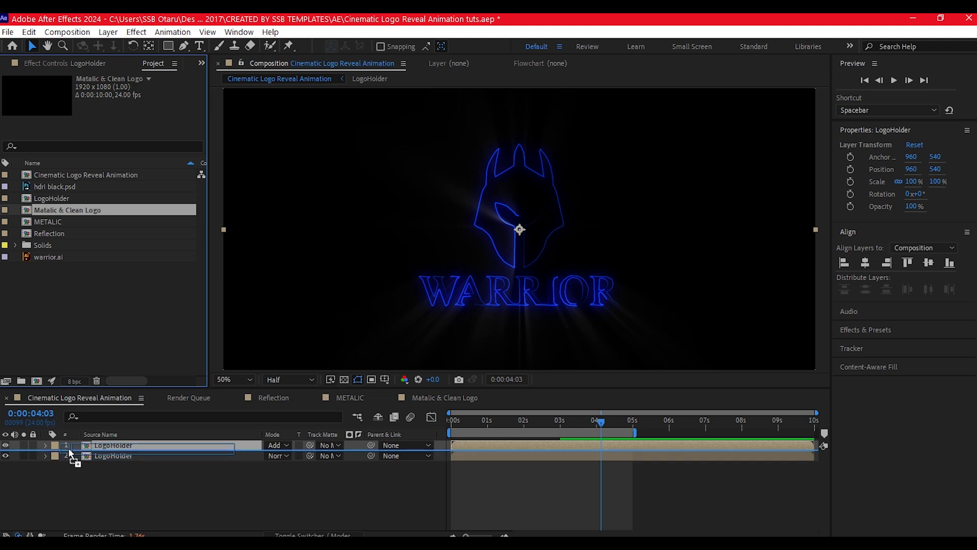
key(ctrl+slash)
Apply Gradient Wipe to the Matalic & Clean Logo layer and set its Transition Softness to 50%.
key(ctrl+space)
text(grad)
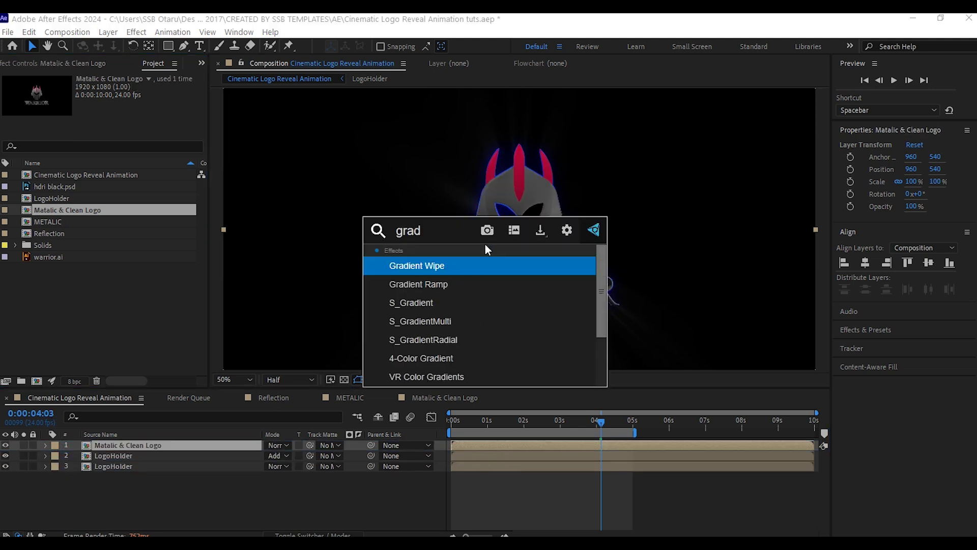
click(422, 265)
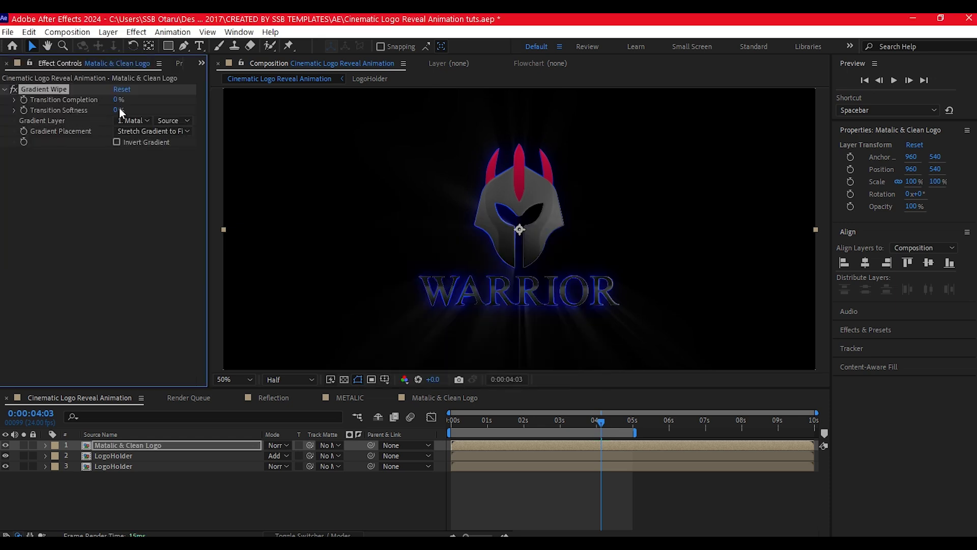
click(119, 110)
text(50)
key(Return)
Keyframe the Matalic & Clean Logo layer's Gradient Wipe Transition Completion at 100% at 0:00:00:00.
click(452, 420)
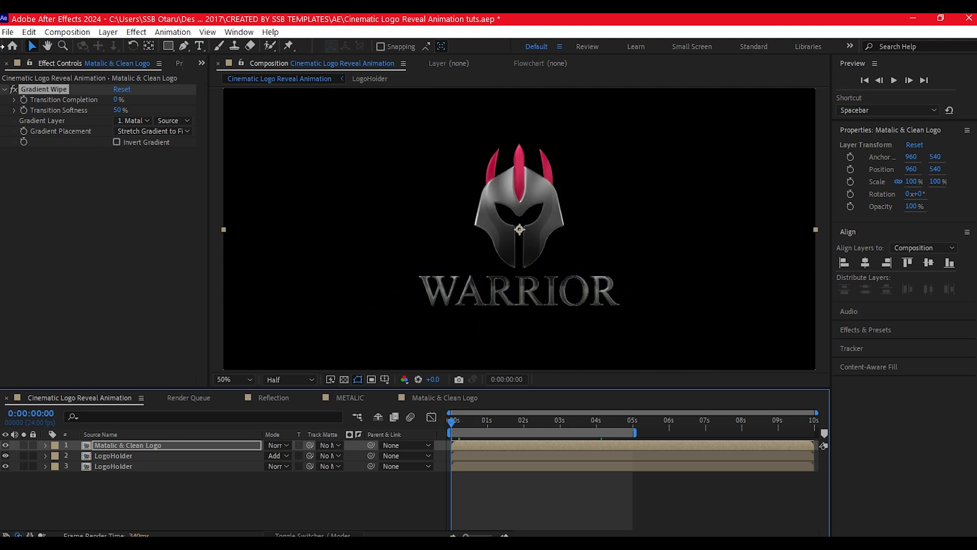
click(23, 100)
click(117, 100)
text(100)
key(Return)
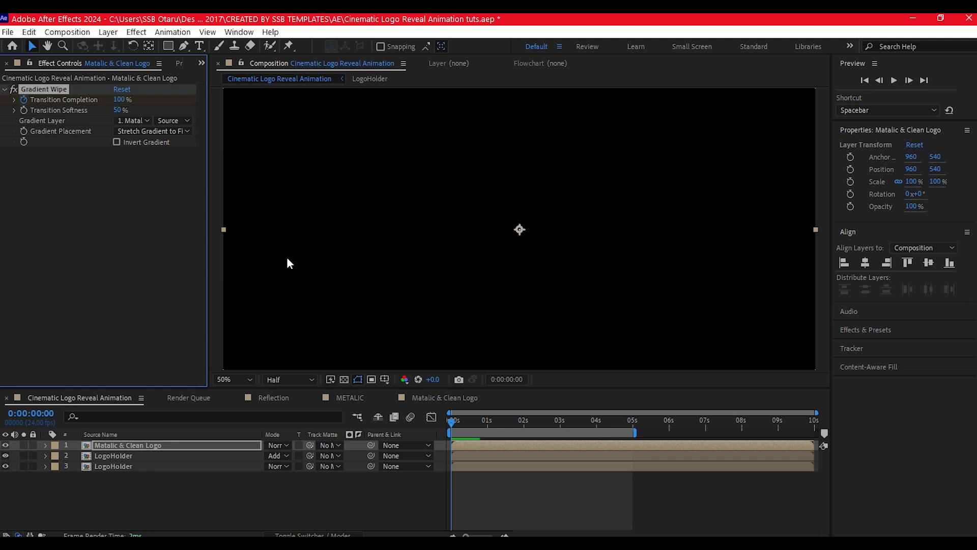
Set the Matalic & Clean Logo layer's Transition Completion to 50% at 0:00:02:00 and save the project.
click(523, 424)
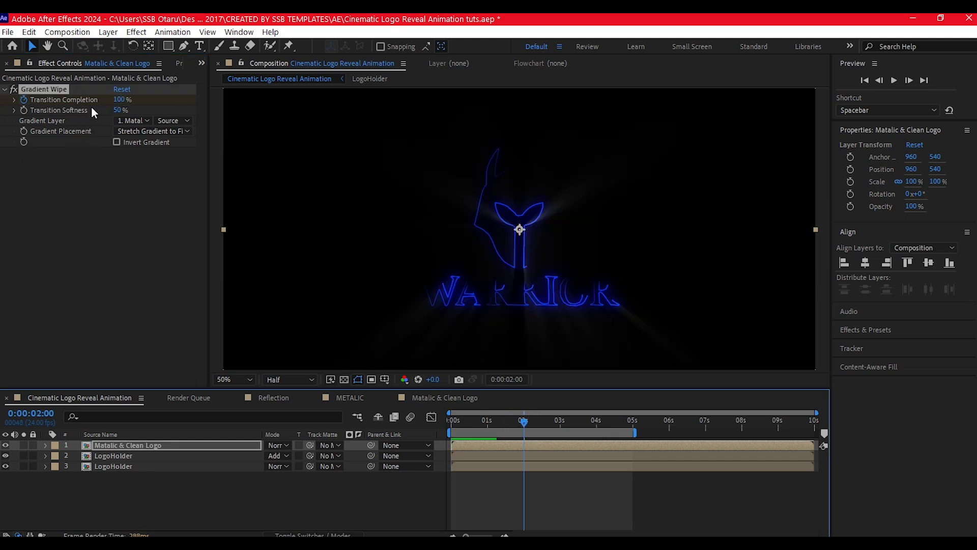
click(117, 99)
text(50)
key(Return)
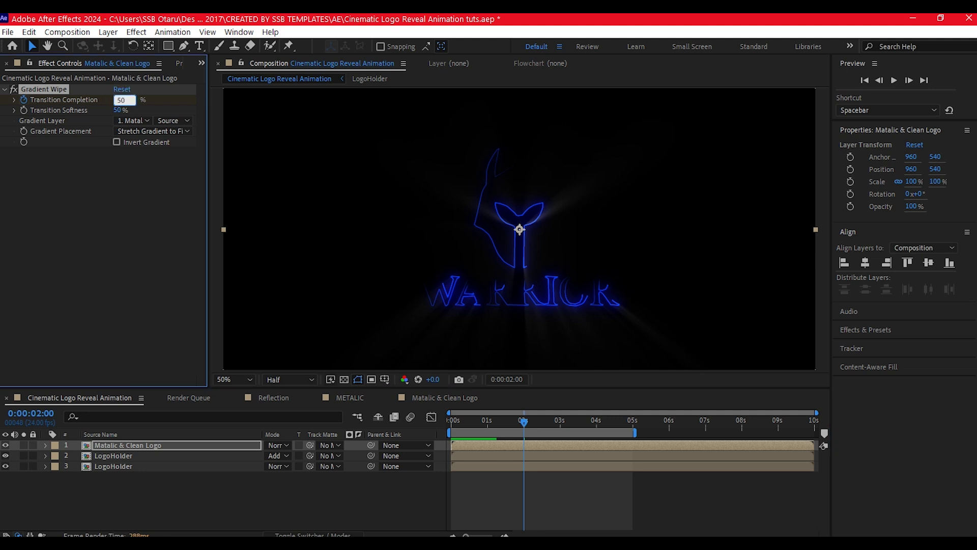
click(115, 445)
key(ctrl+s)
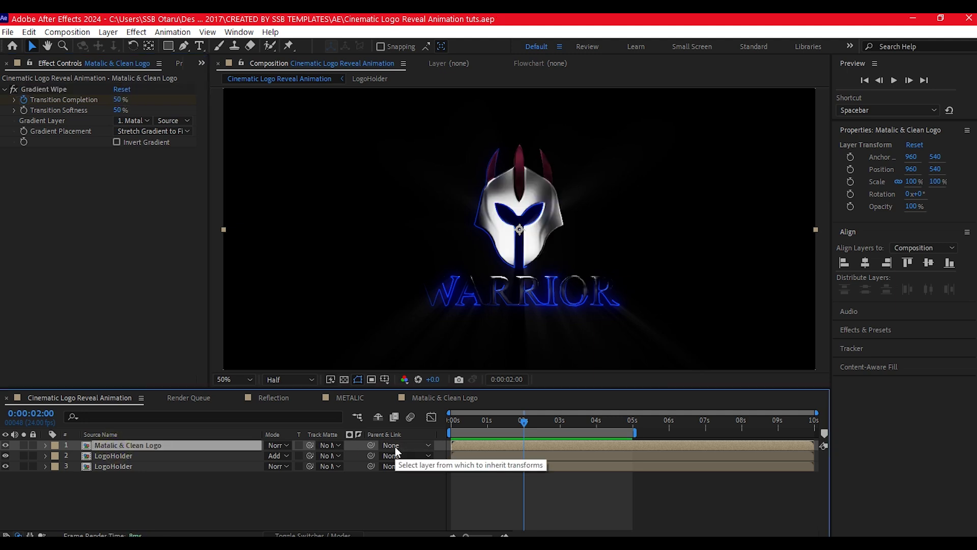
Apply Easy Ease to both Transition Completion keyframes of the Matalic & Clean Logo layer.
key(u)
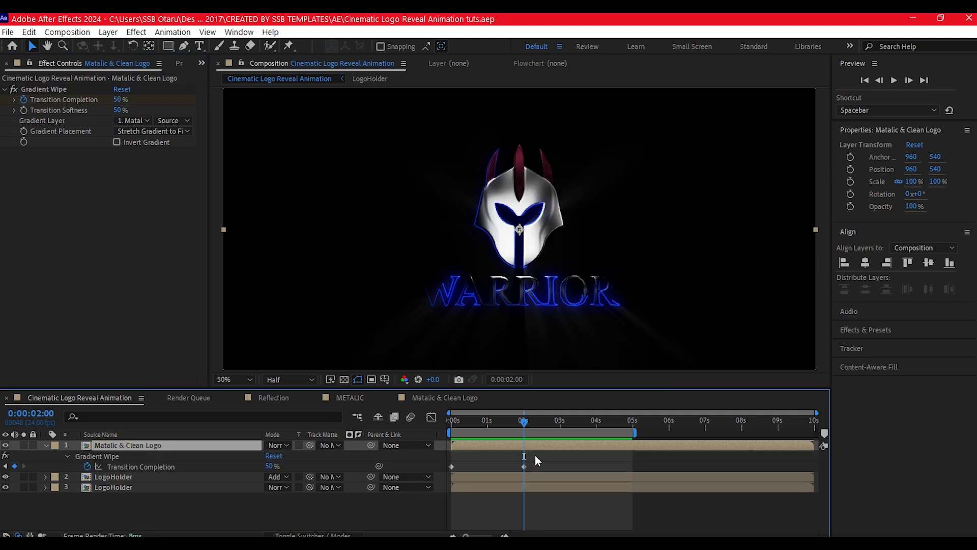
click(535, 455)
drag(495, 467, 426, 476)
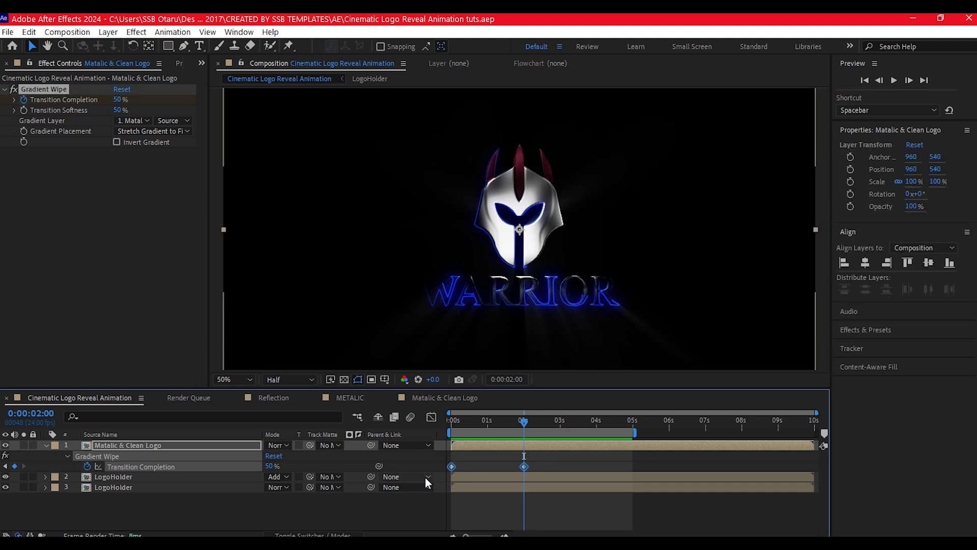
key(F9)
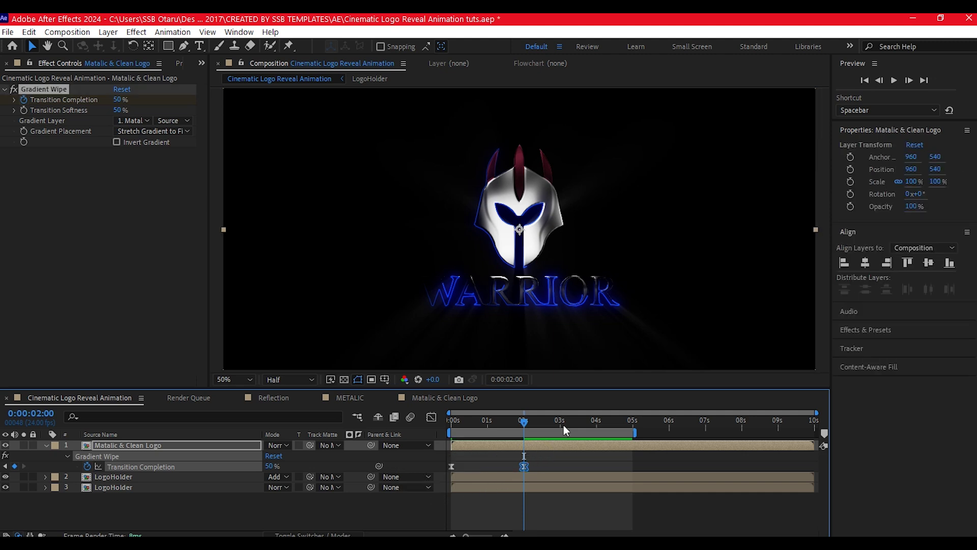
Keyframe the Matalic & Clean Logo layer's Opacity from 100% at 0:00:03:00 to 0% at 0:00:04:01, and save the project.
click(560, 422)
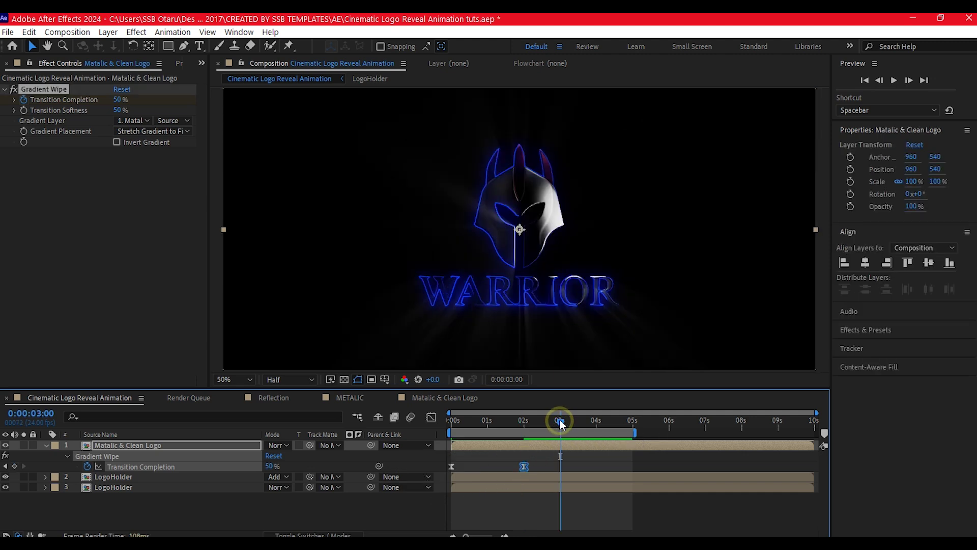
key(t)
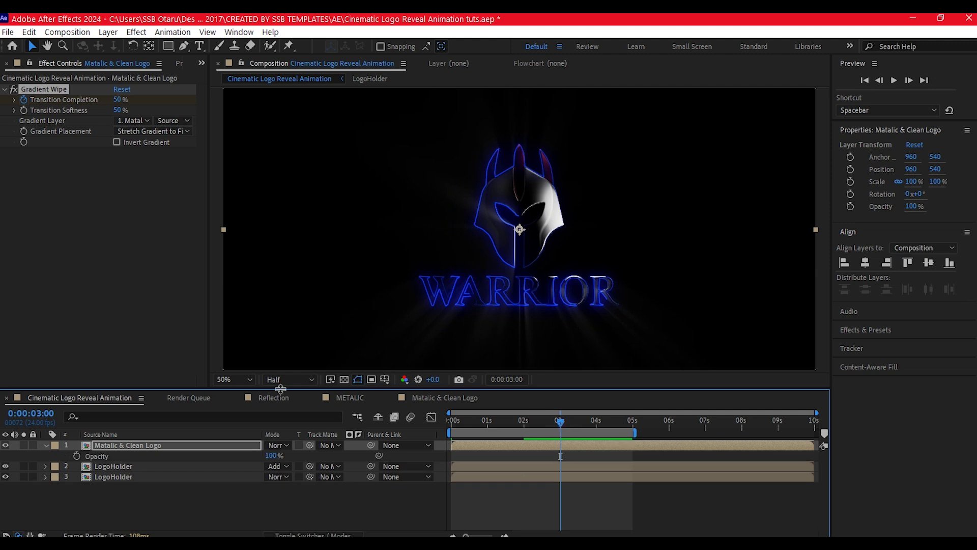
click(77, 455)
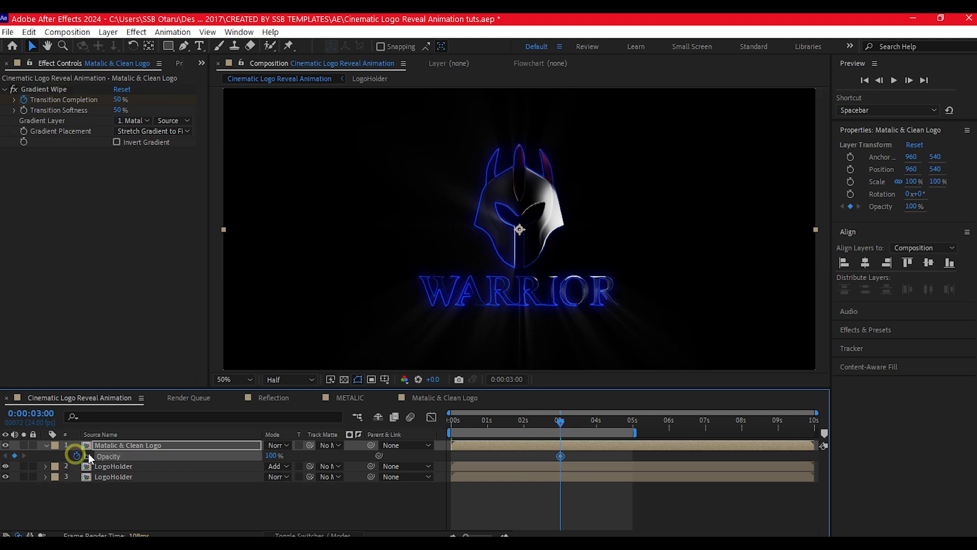
click(597, 418)
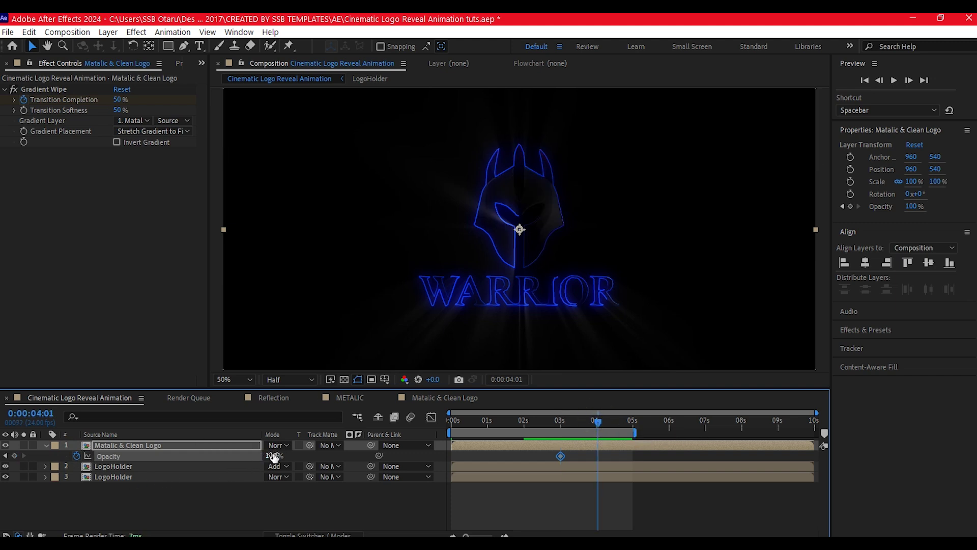
drag(273, 456, 3, 467)
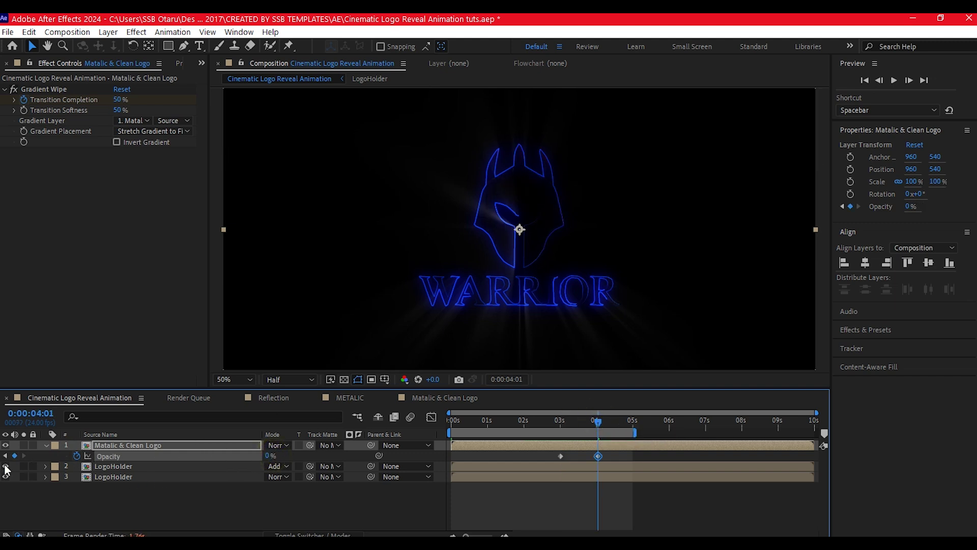
click(139, 524)
key(ctrl+s)
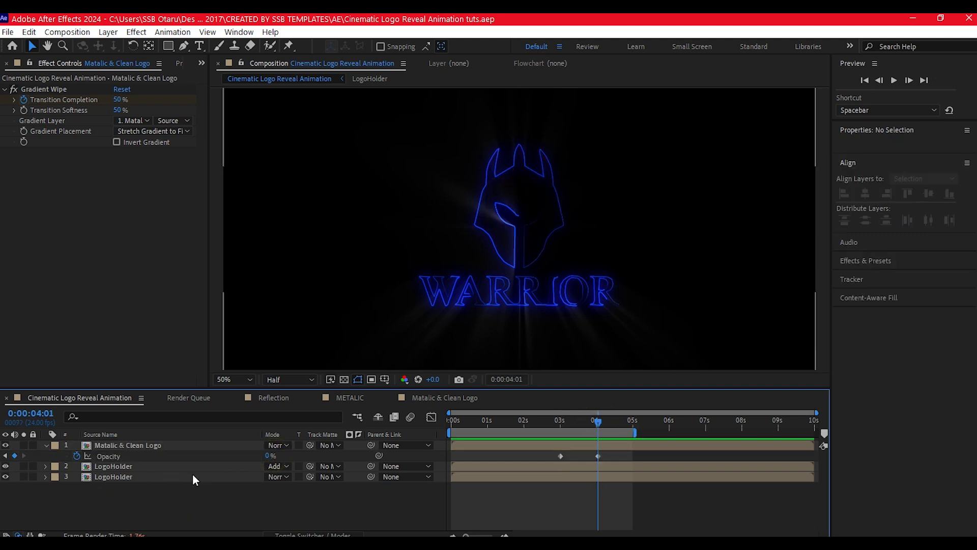
Add 100% Opacity keyframes to both LogoHolder layers at 0:00:03:01 and move the current time to 0:00:04:00.
click(105, 467)
shift+click(125, 474)
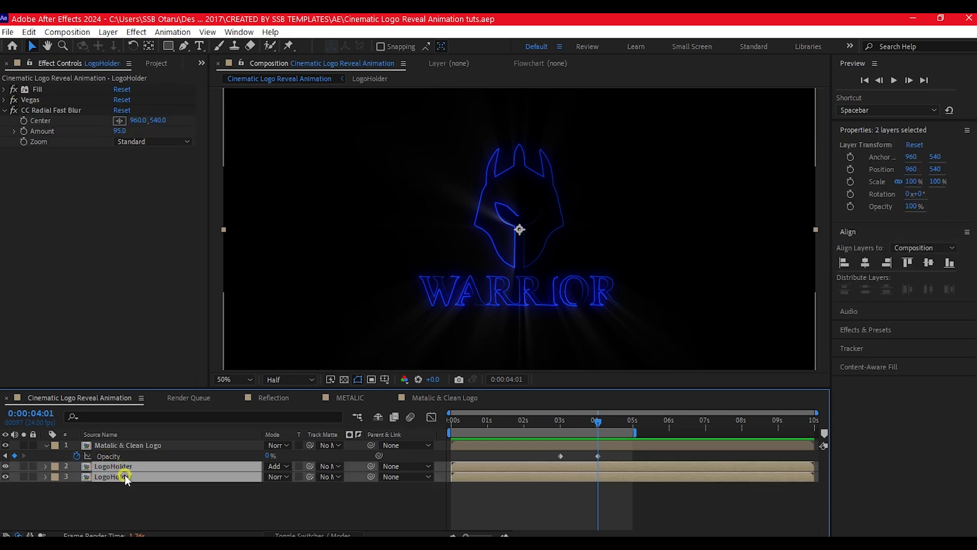
click(561, 420)
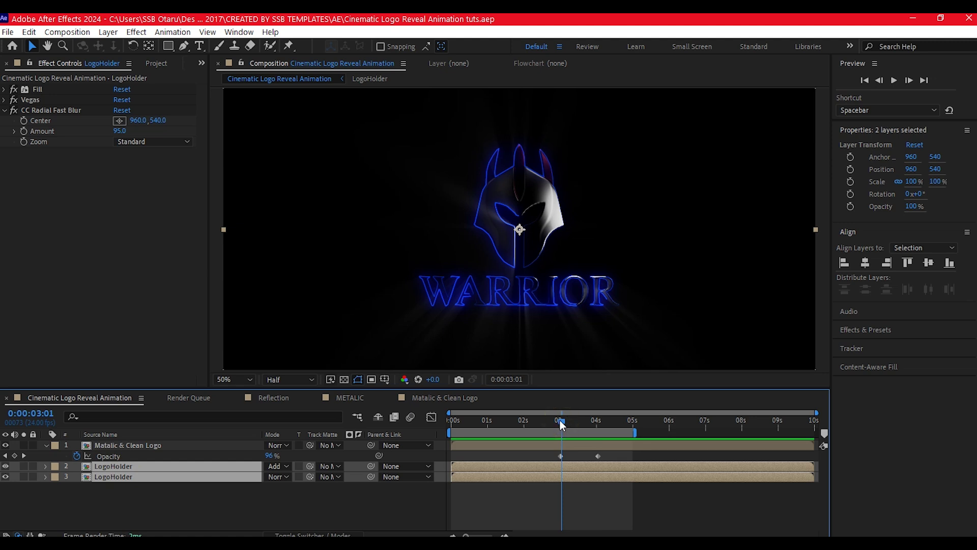
key(t)
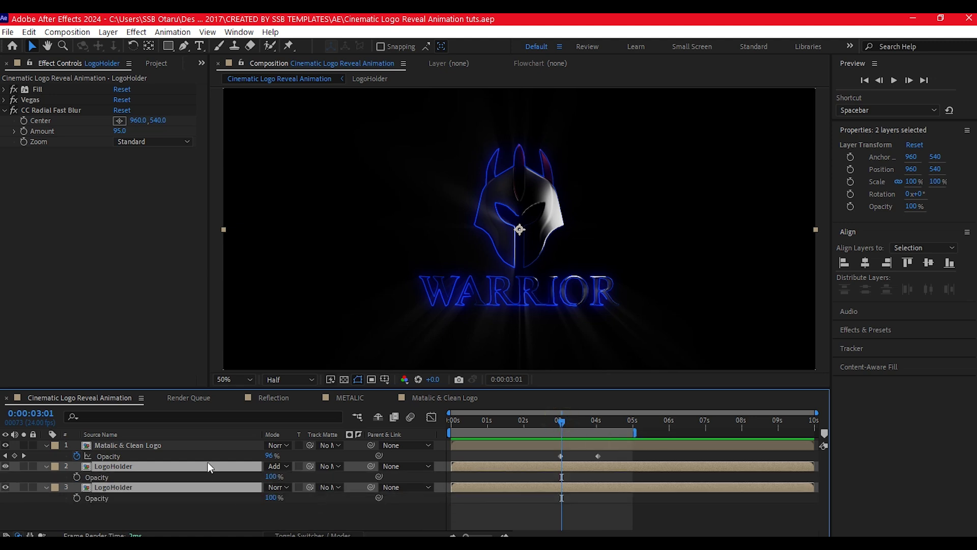
click(76, 477)
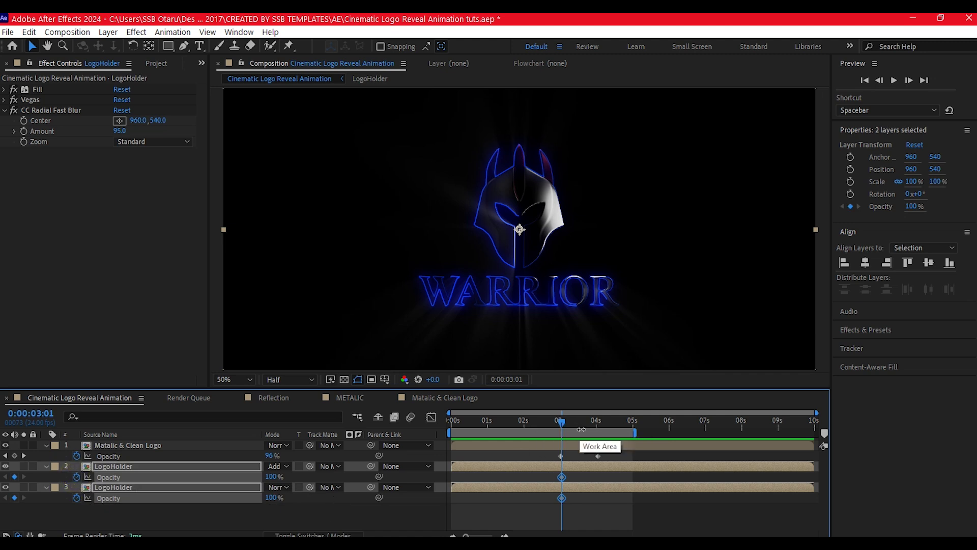
click(597, 420)
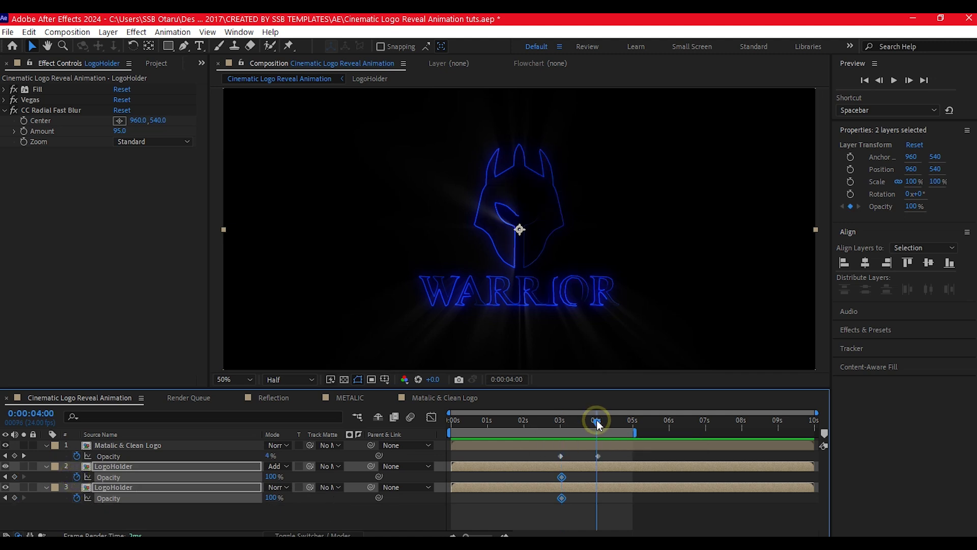
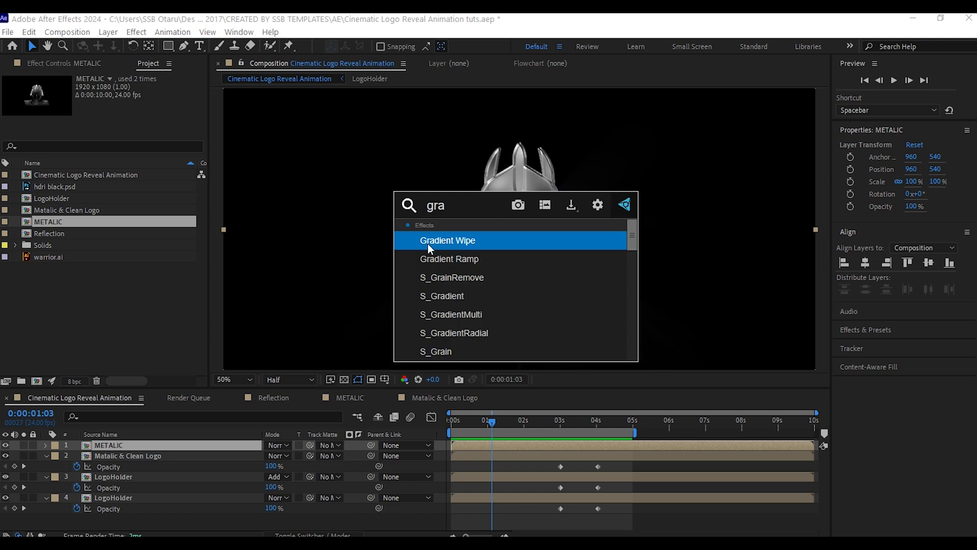
Apply Gradient Wipe to the METALIC layer and set its Transition Softness to 50%.
click(438, 242)
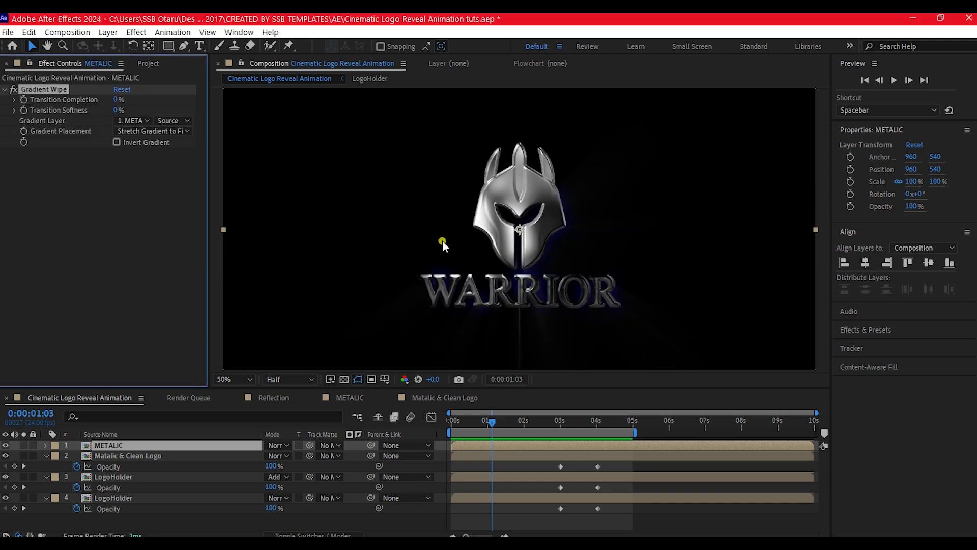
click(119, 110)
text(50)
key(Return)
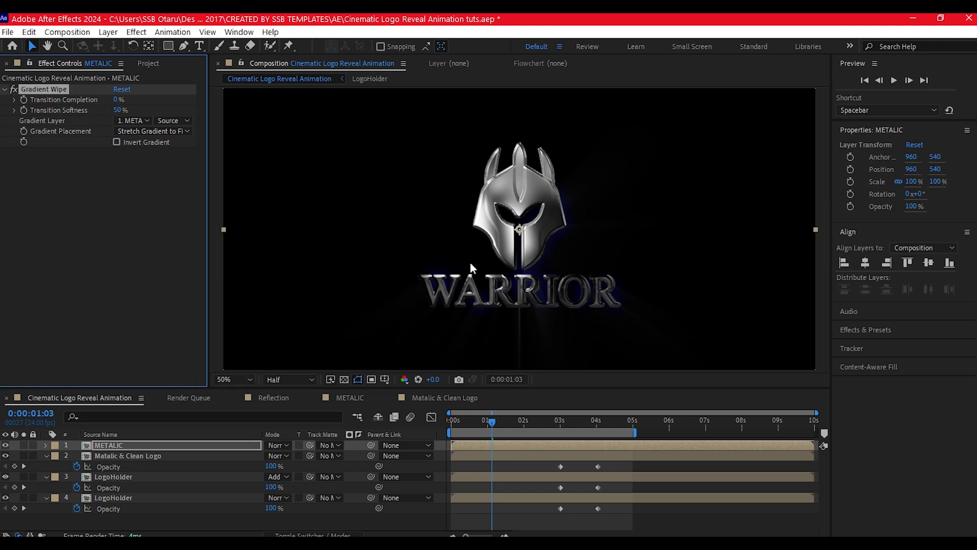
Keyframe the METALIC layer's Gradient Wipe Transition Completion at 100% at 0:00:00:00.
drag(474, 422, 442, 420)
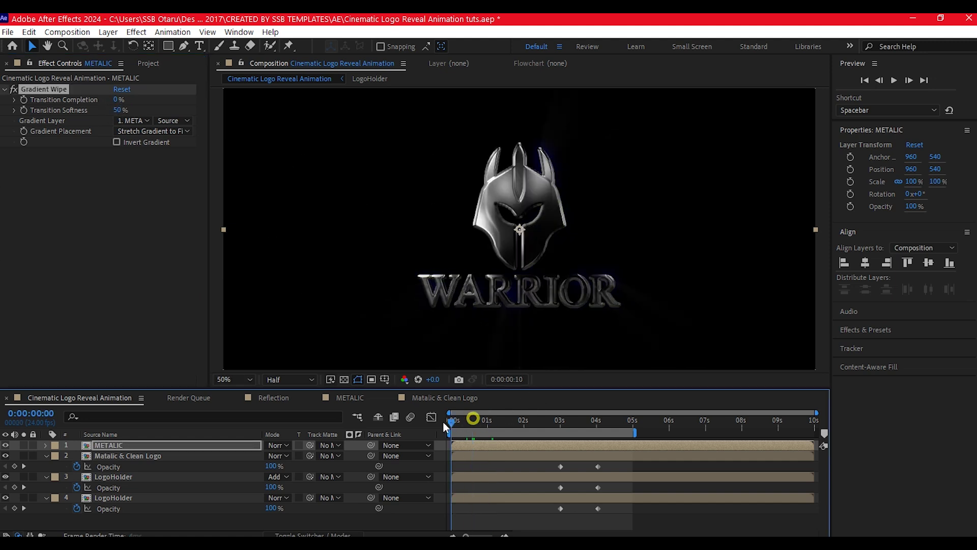
click(23, 100)
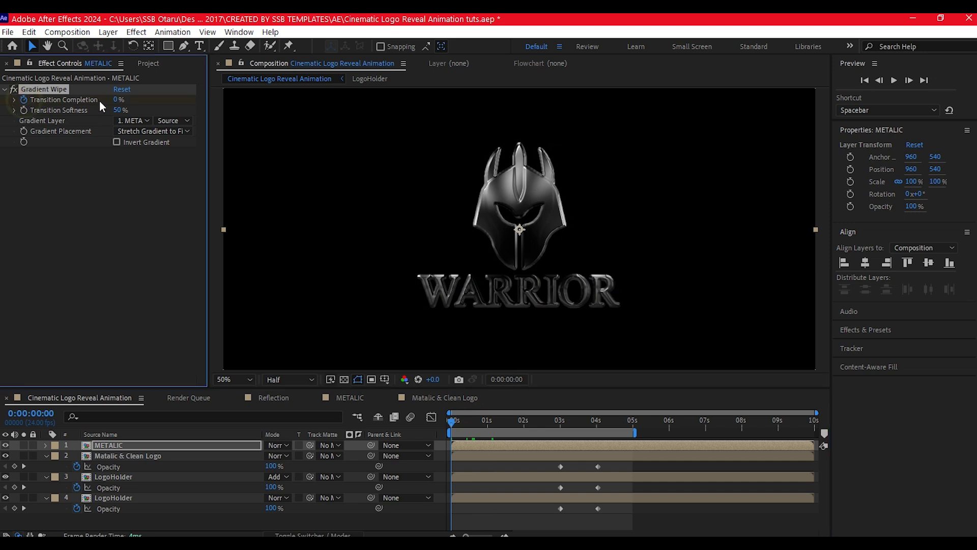
click(115, 100)
text(100)
key(Return)
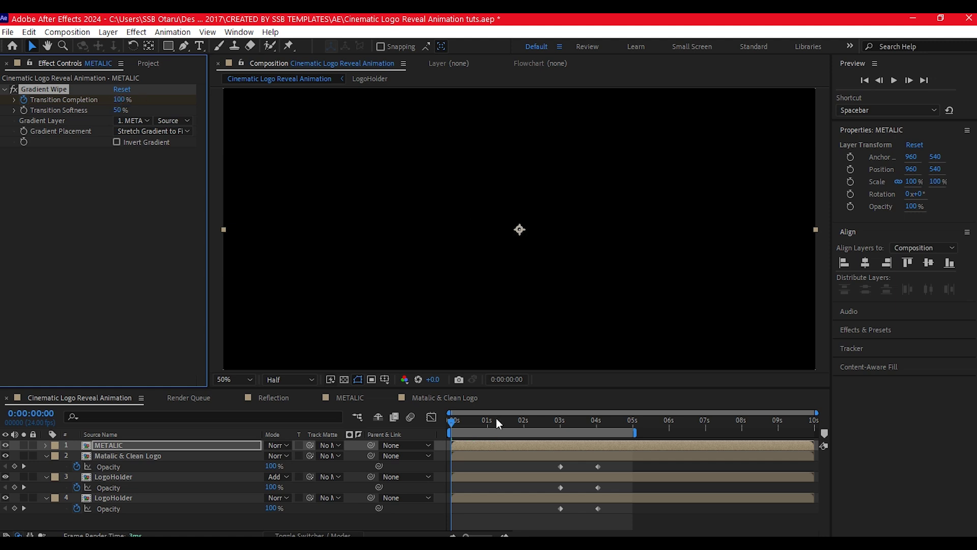
Set the METALIC layer's Transition Completion to 50% at 0:00:02:01 and move the current time to 0:00:02:23.
click(525, 422)
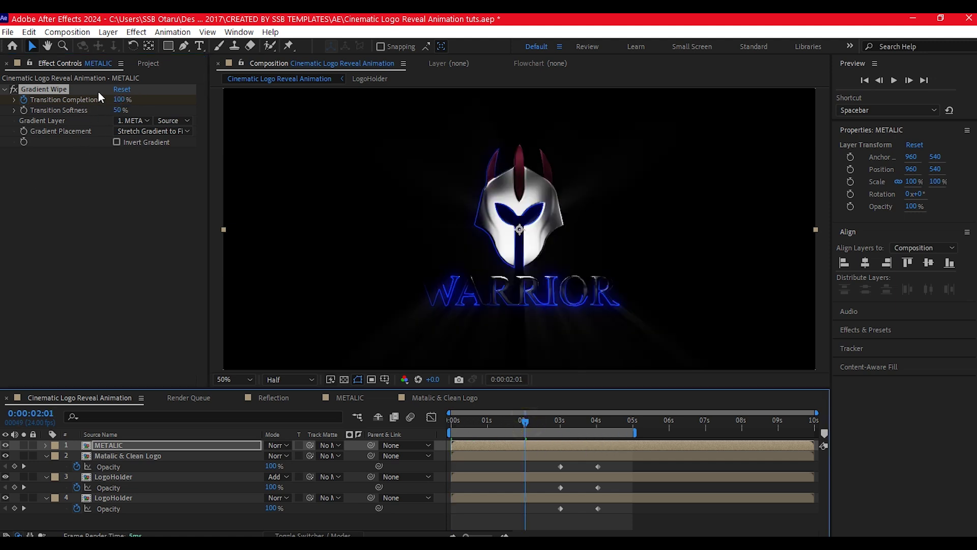
click(119, 99)
text(50)
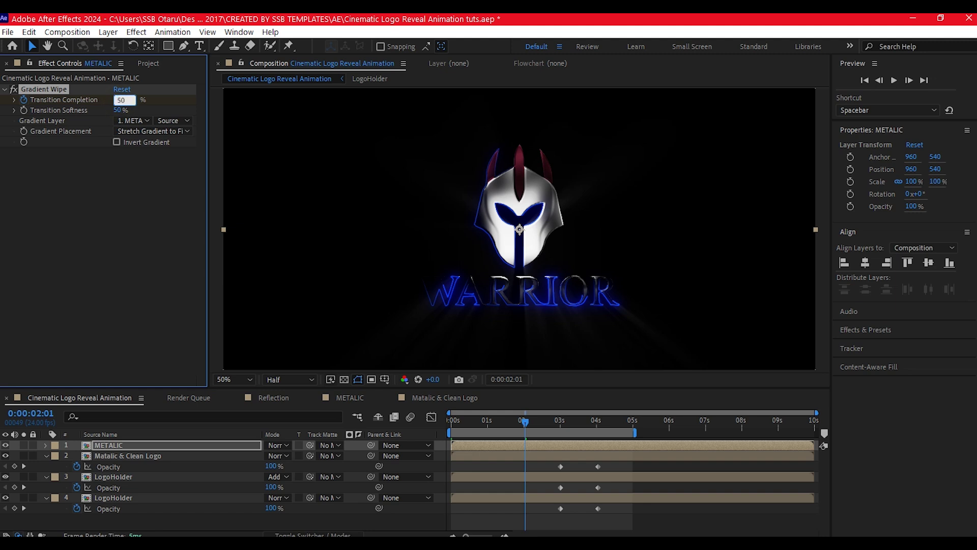
key(Return)
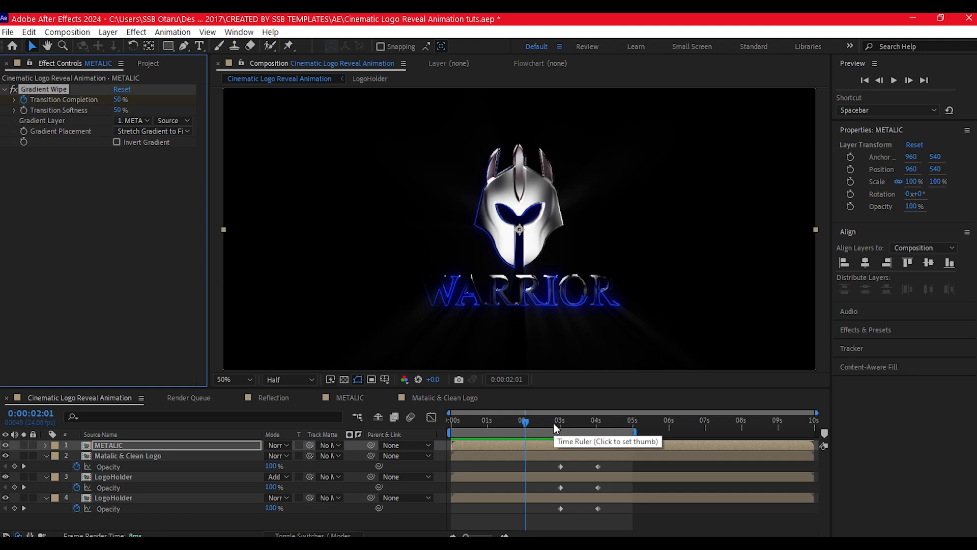
click(558, 421)
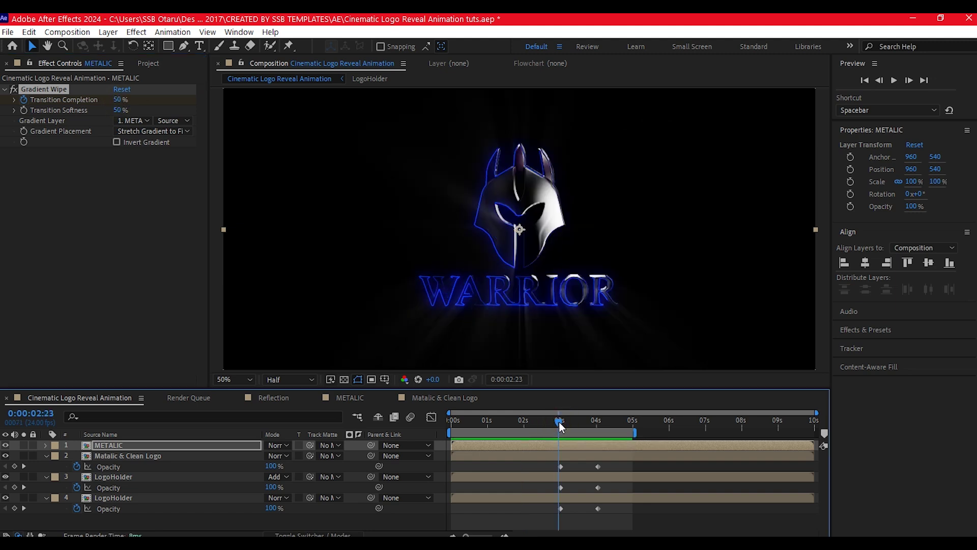
Keyframe the METALIC layer's Opacity at 100% at 0:00:02:23 and 0% at 0:00:04:01.
click(112, 446)
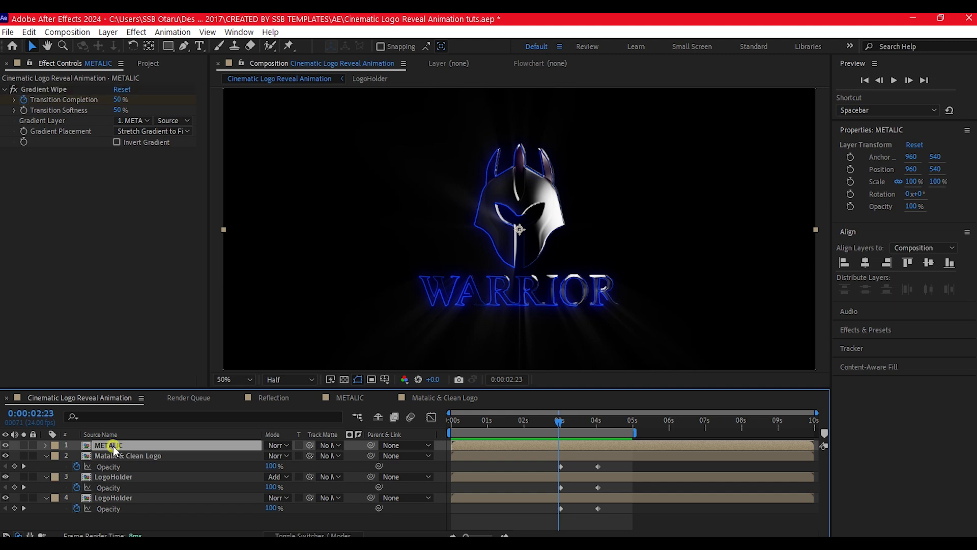
key(t)
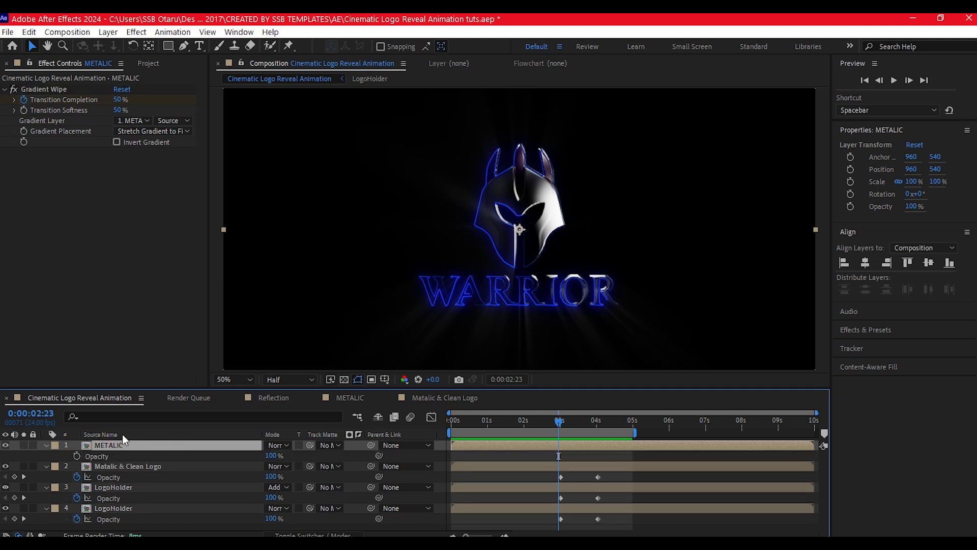
click(77, 456)
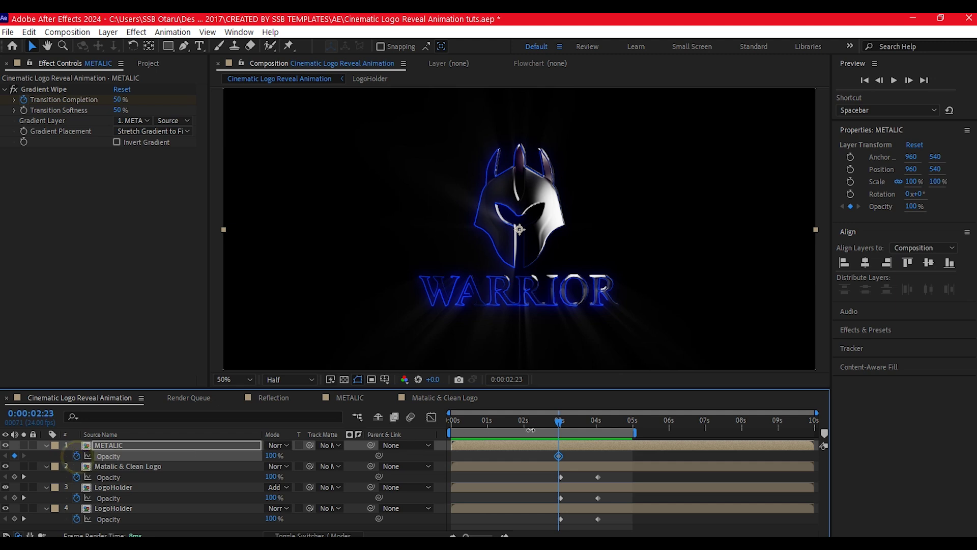
click(598, 423)
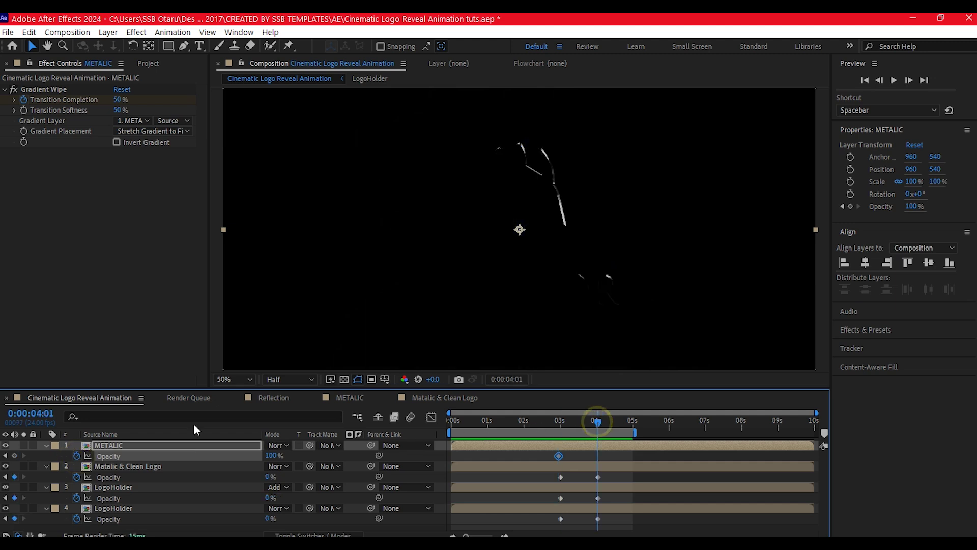
click(270, 455)
text(0)
key(Return)
Apply the Tint effect to the METALIC layer and map white to a golden orange.
click(512, 423)
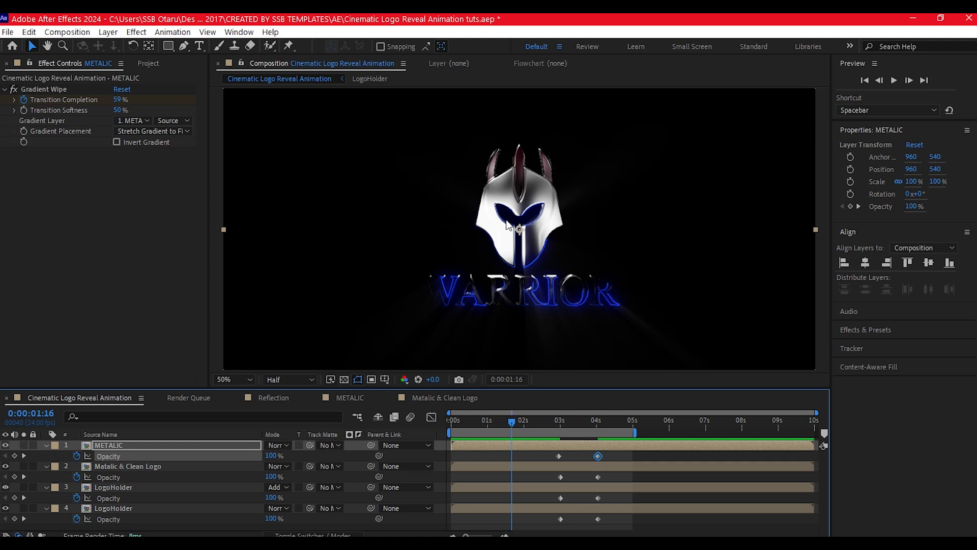
key(ctrl+space)
text(tint)
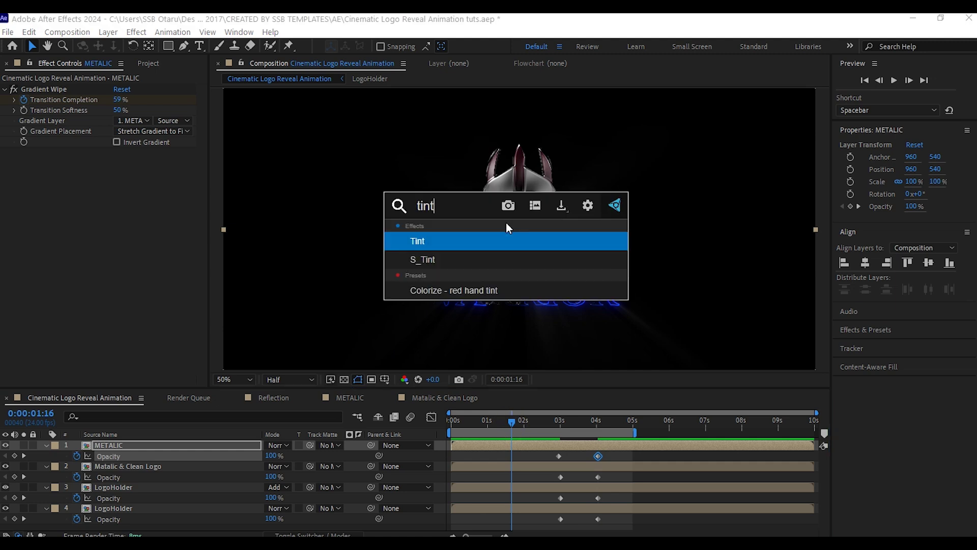
click(445, 244)
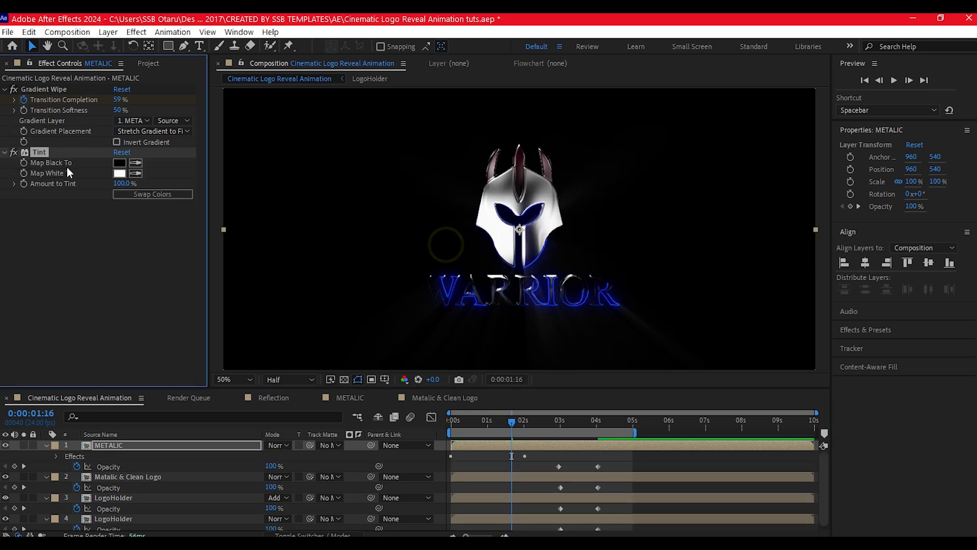
click(119, 173)
text(FFB400)
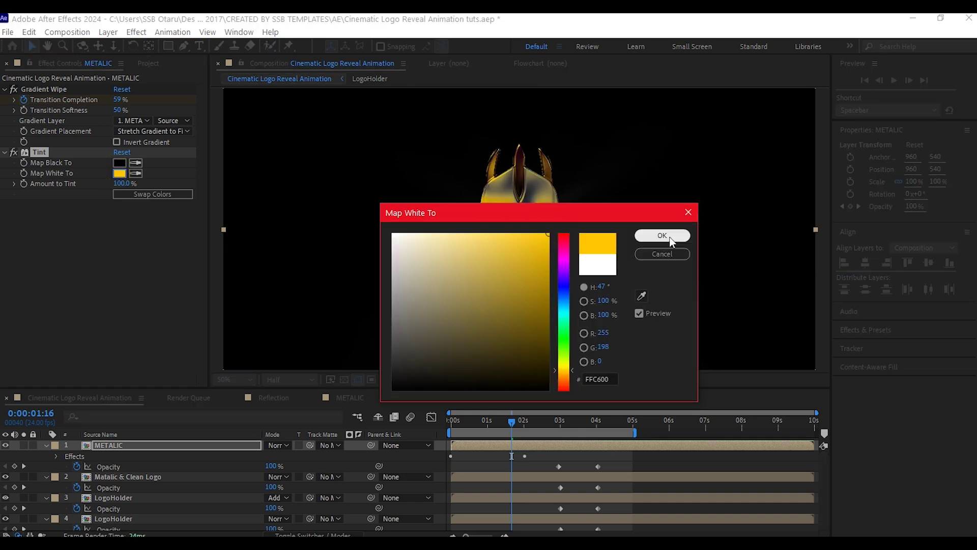
click(659, 237)
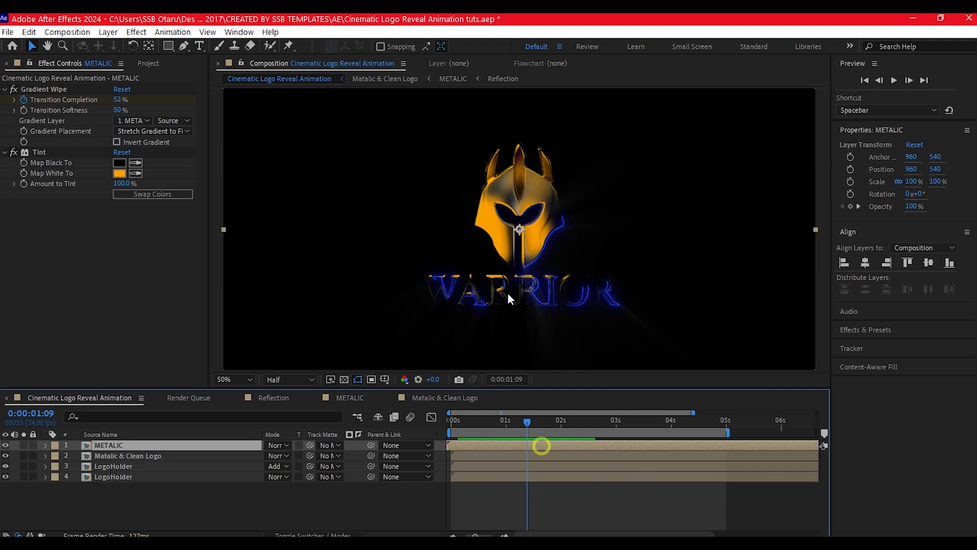
Apply the Glow effect to the METALIC layer and set its Glow Radius to 41.
key(ctrl+space)
text(glow)
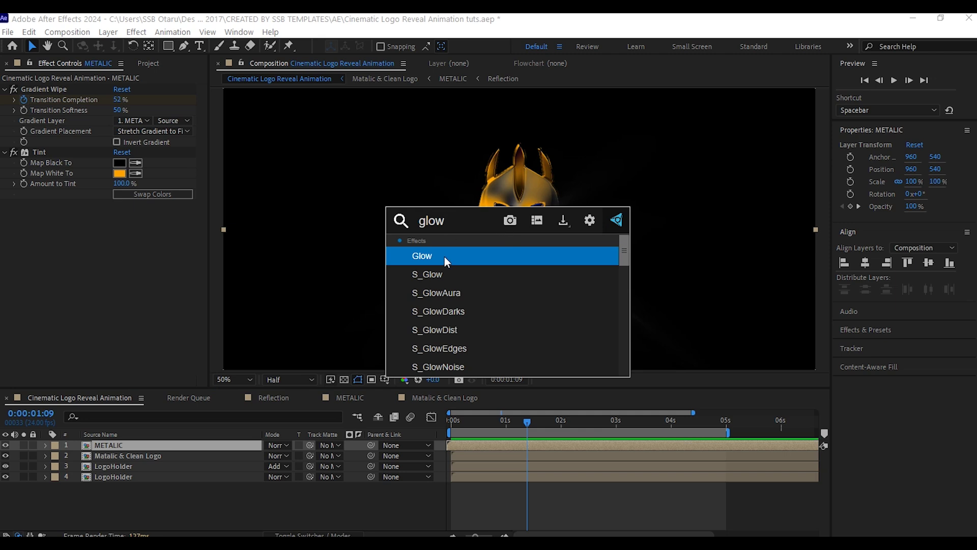
click(444, 256)
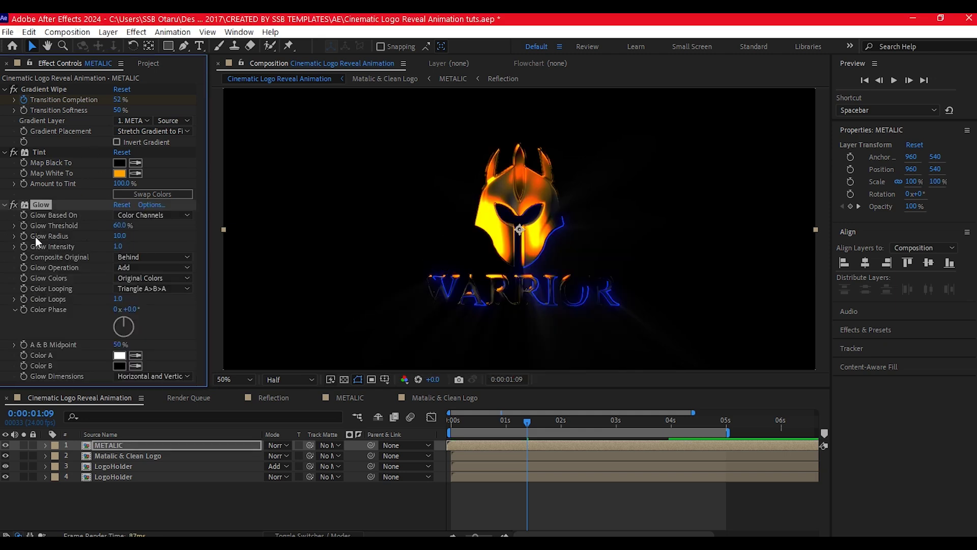
click(120, 235)
text(40)
key(Return)
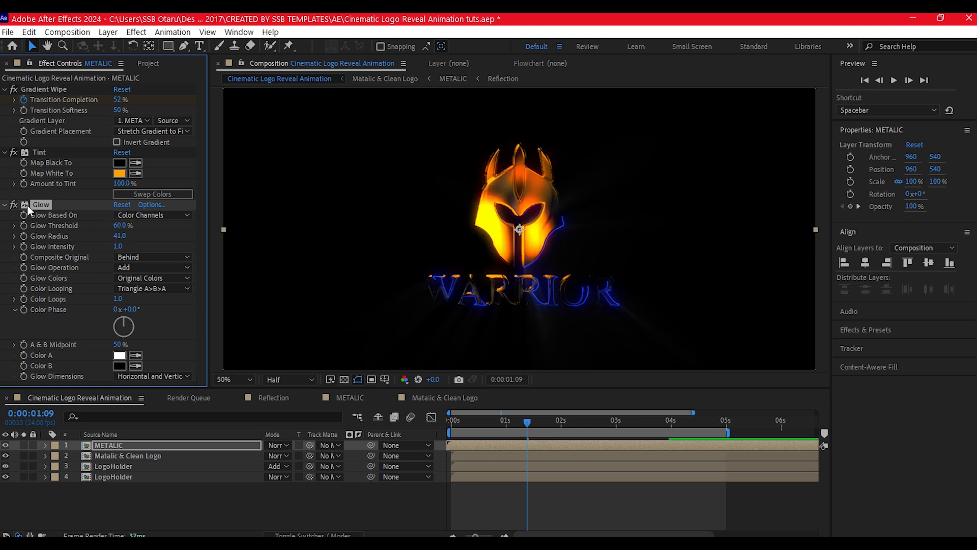
Duplicate the METALIC layer's Glow effect and set the copy's Glow Radius to 350.
key(ctrl+d)
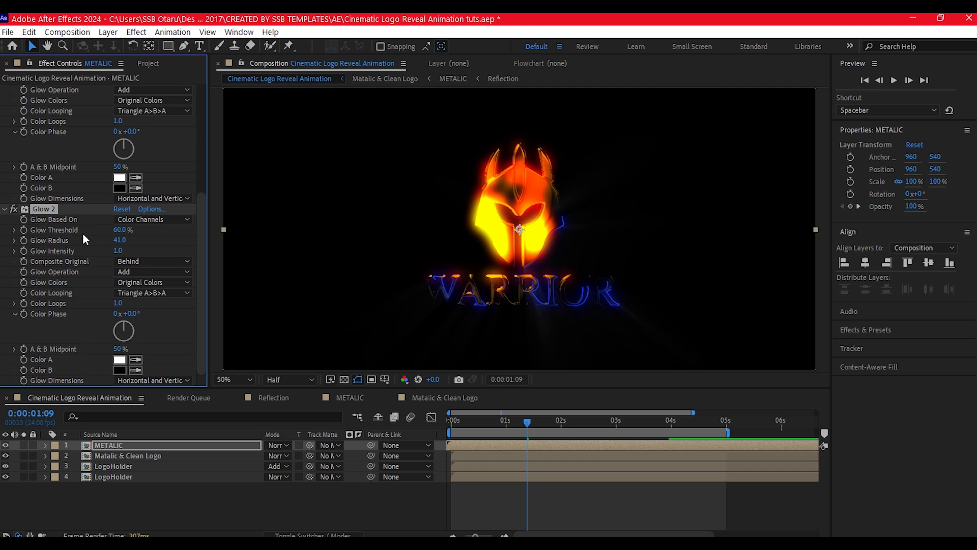
click(120, 240)
text(350)
key(Return)
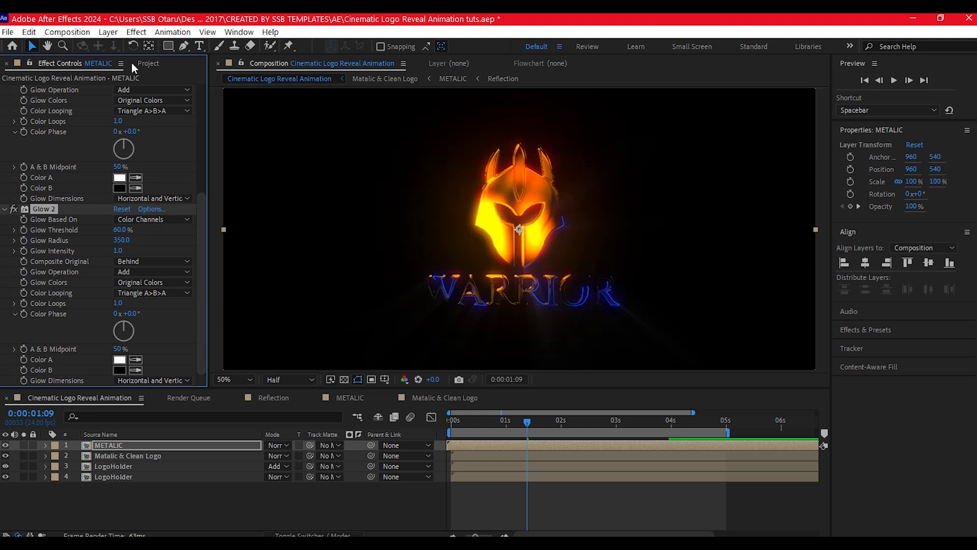
Add the LogoHolder composition from the project as a new layer above METALIC.
click(150, 63)
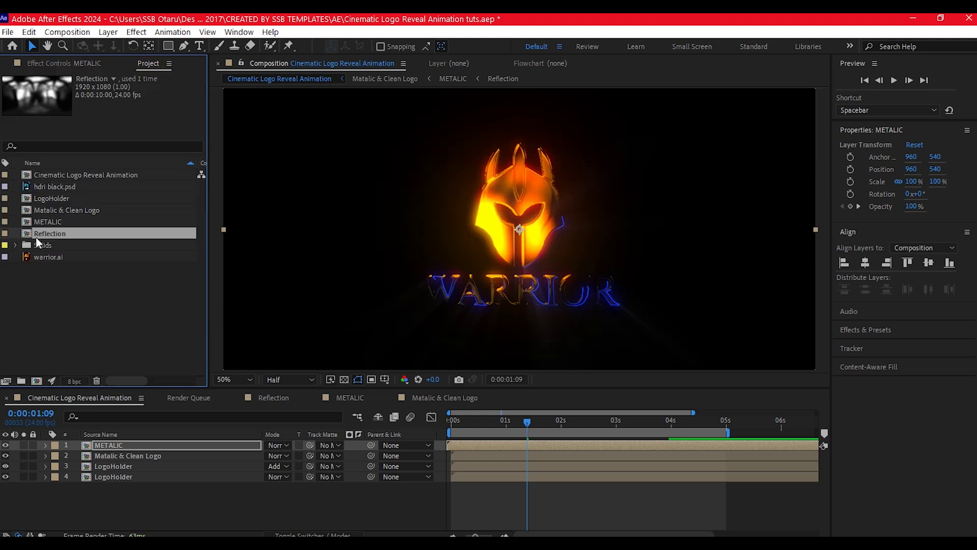
click(50, 198)
drag(50, 198, 66, 443)
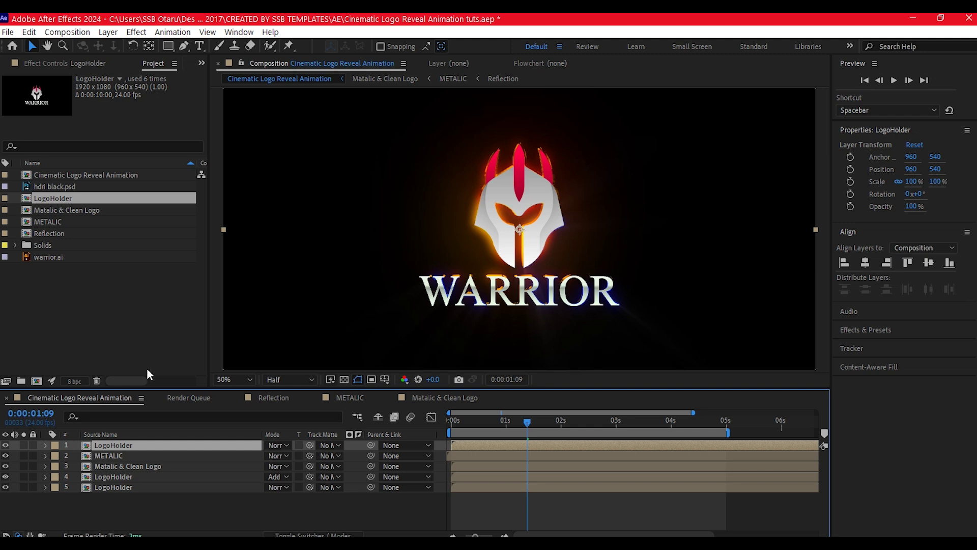
Apply Gradient Wipe to the topmost LogoHolder layer with 50% Transition Softness and Matalic & Clean Logo as the Gradient Layer.
key(ctrl+space)
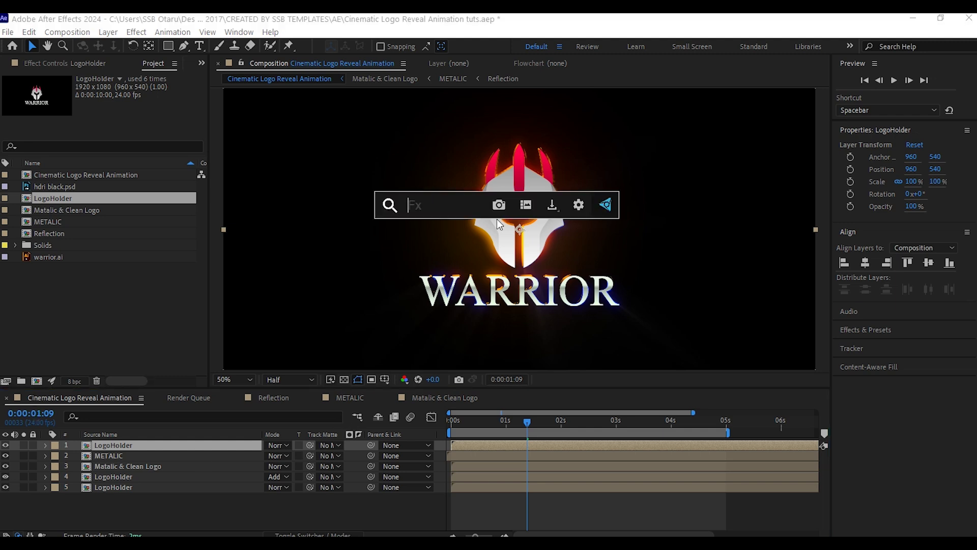
text(gradient)
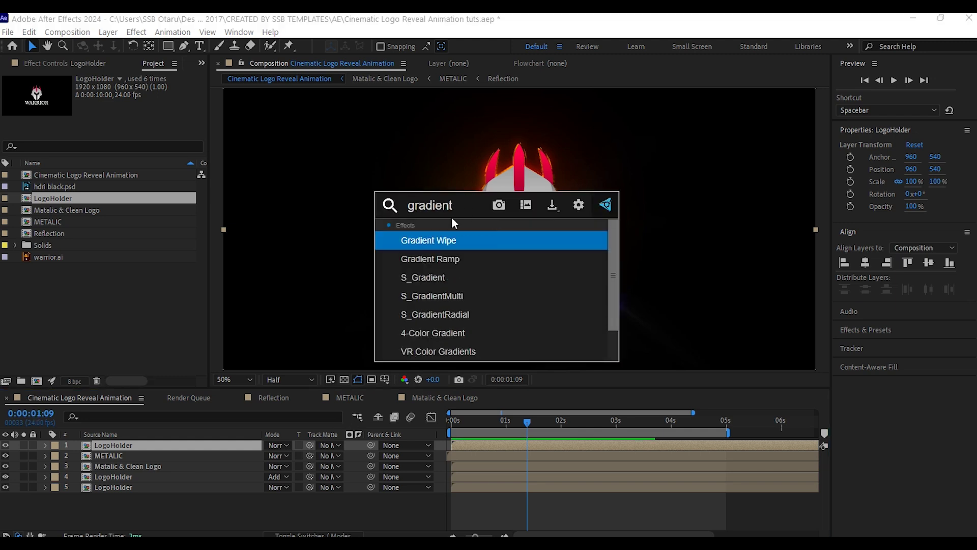
click(442, 240)
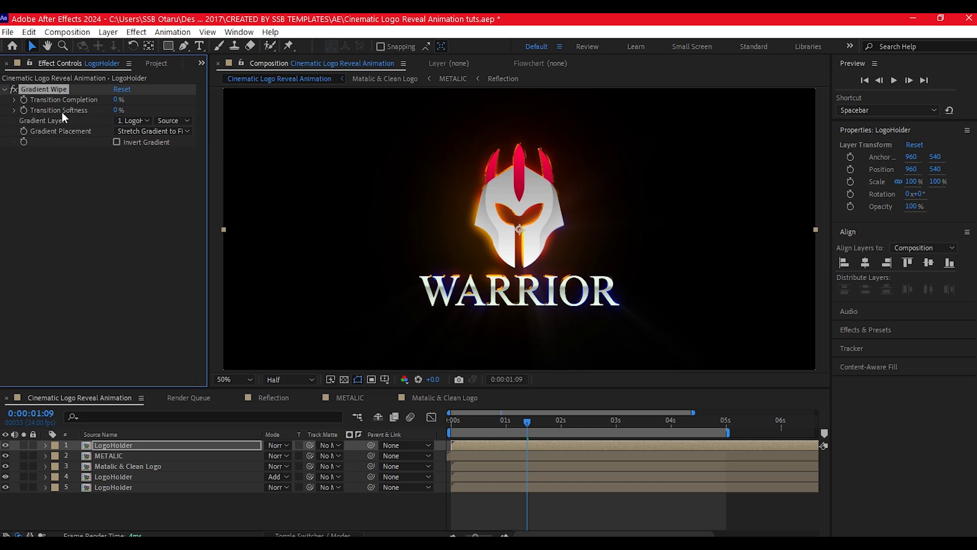
click(118, 109)
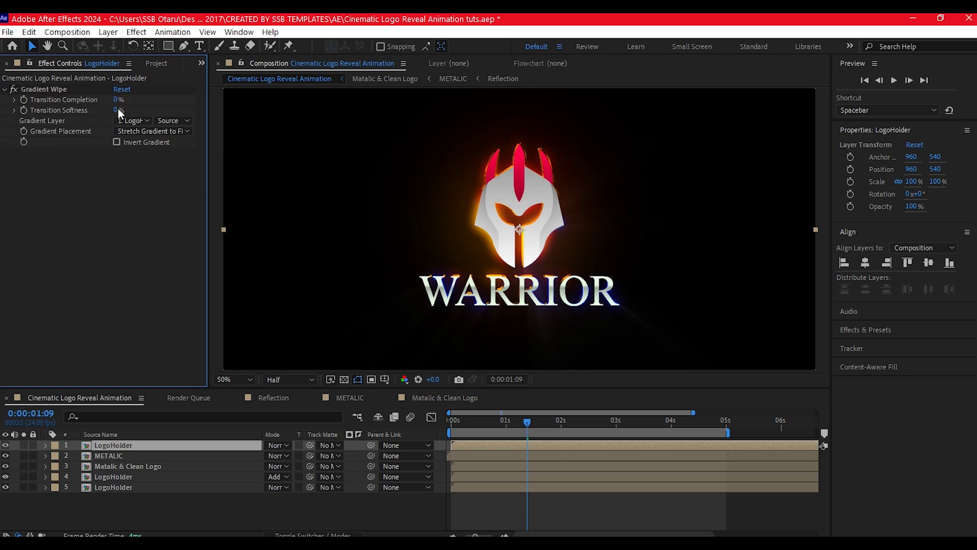
click(117, 109)
text(50)
key(Return)
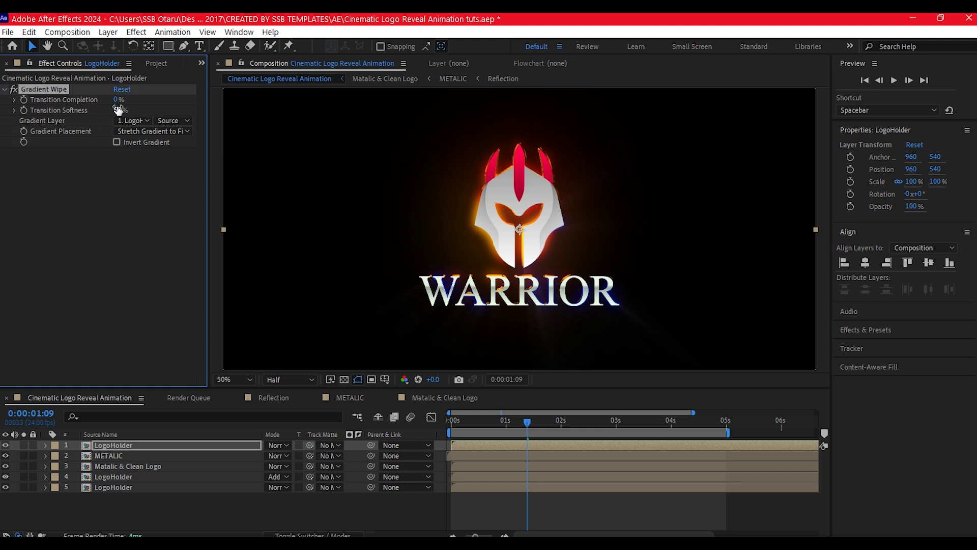
click(133, 120)
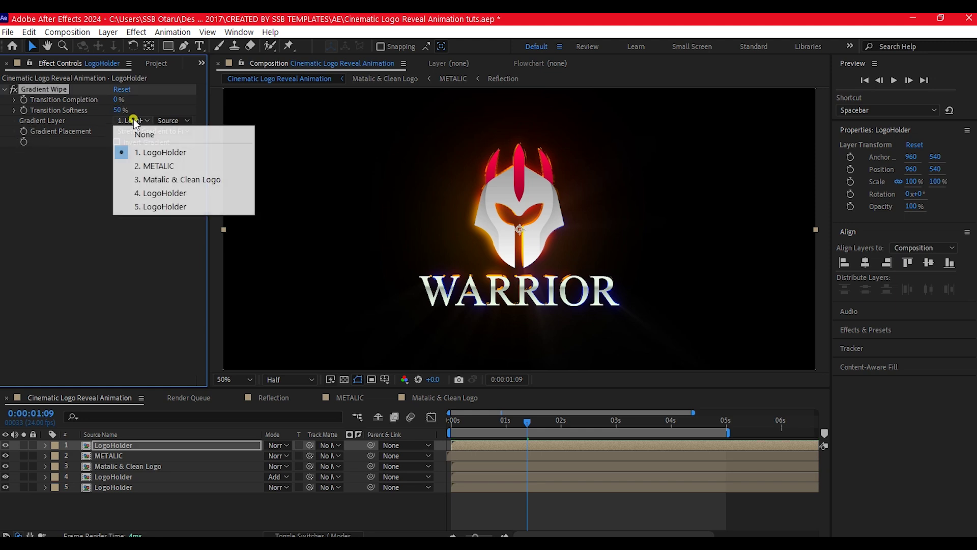
click(176, 179)
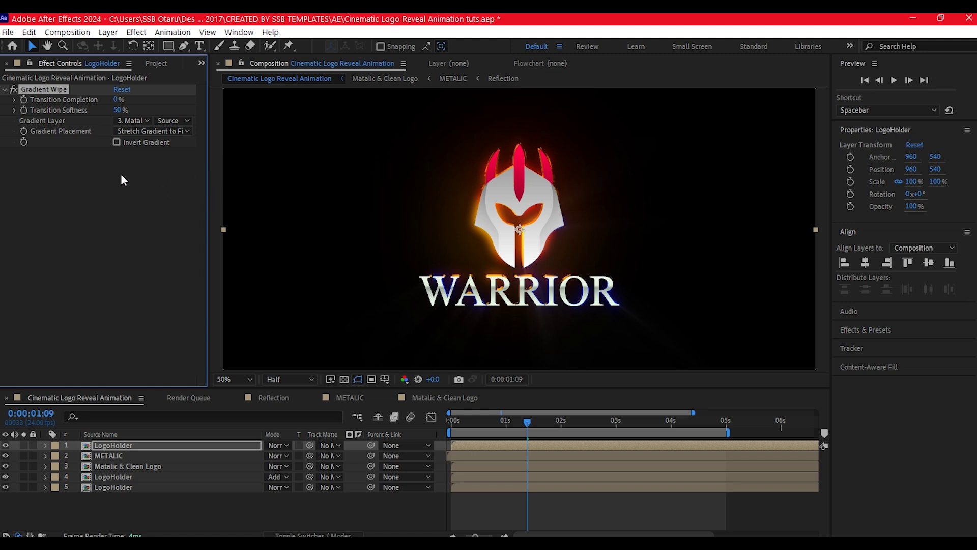
Keyframe the topmost LogoHolder layer's Gradient Wipe Transition Completion at 100% at 0:00:02:00.
click(173, 445)
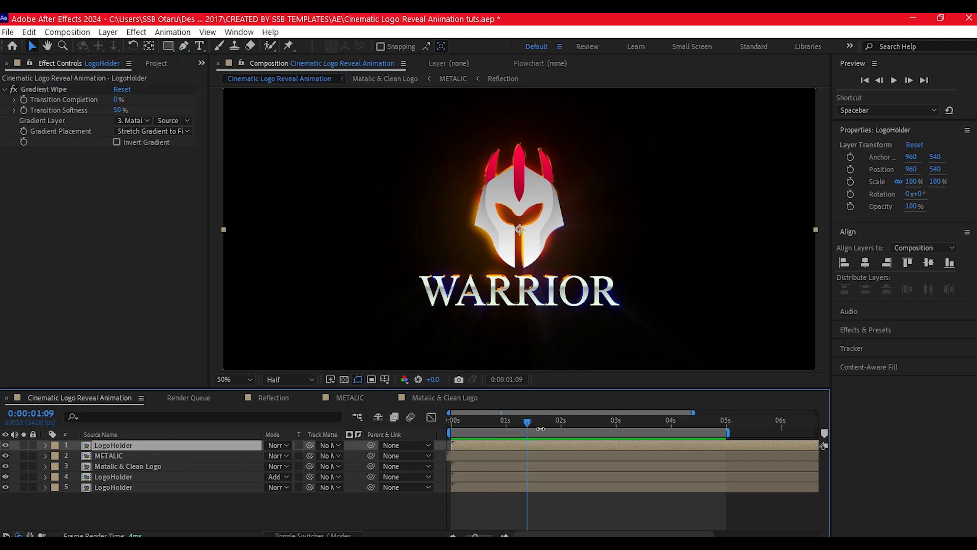
click(560, 426)
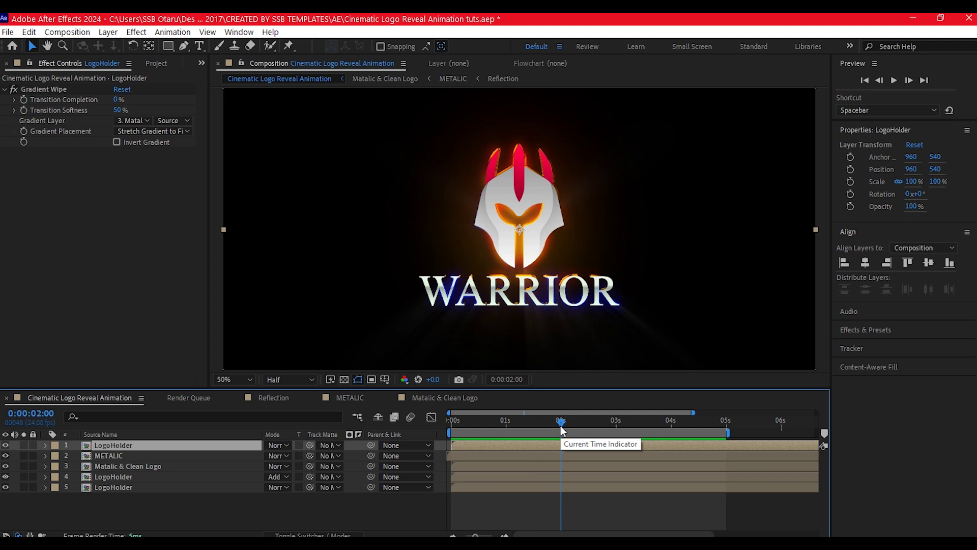
click(25, 99)
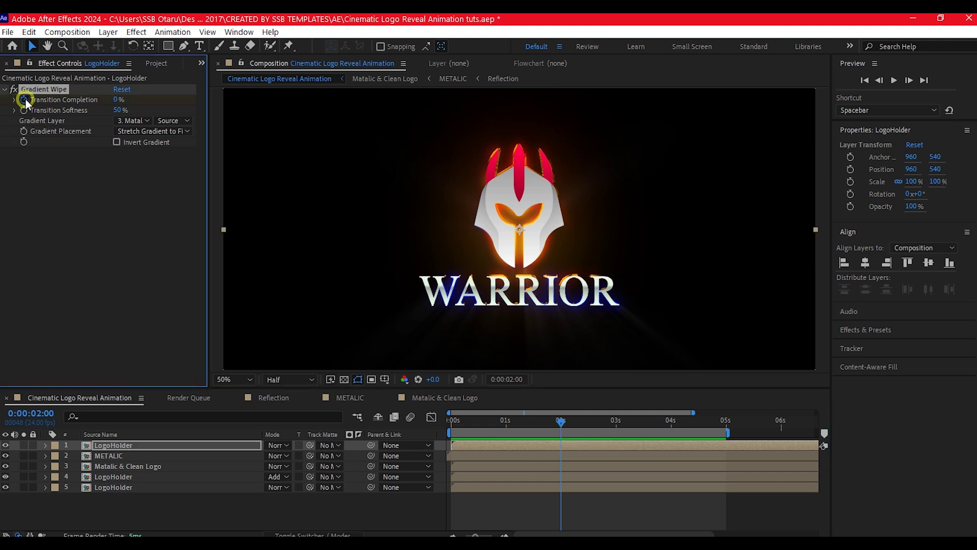
click(117, 100)
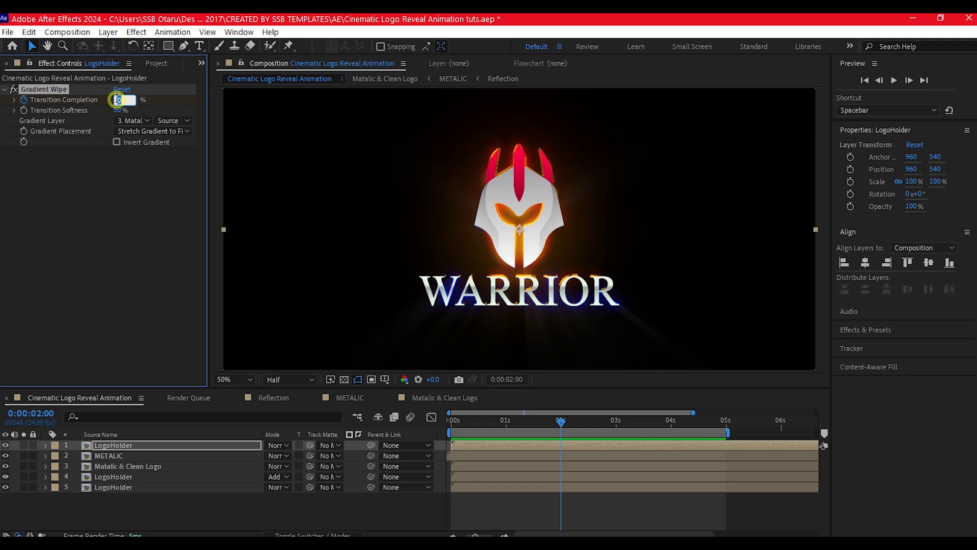
text(100)
key(Return)
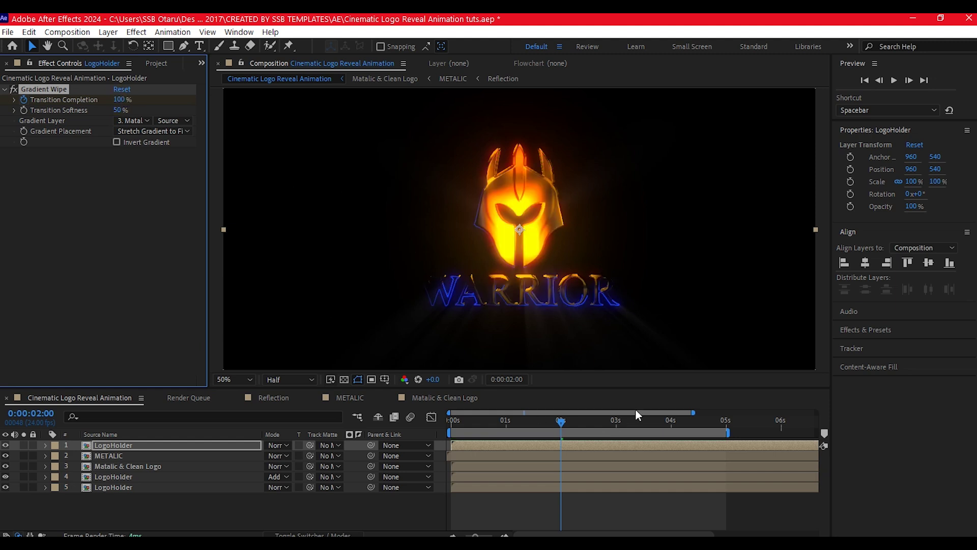
Set the topmost LogoHolder layer's Transition Completion to 50% at 0:00:03:00.
click(616, 422)
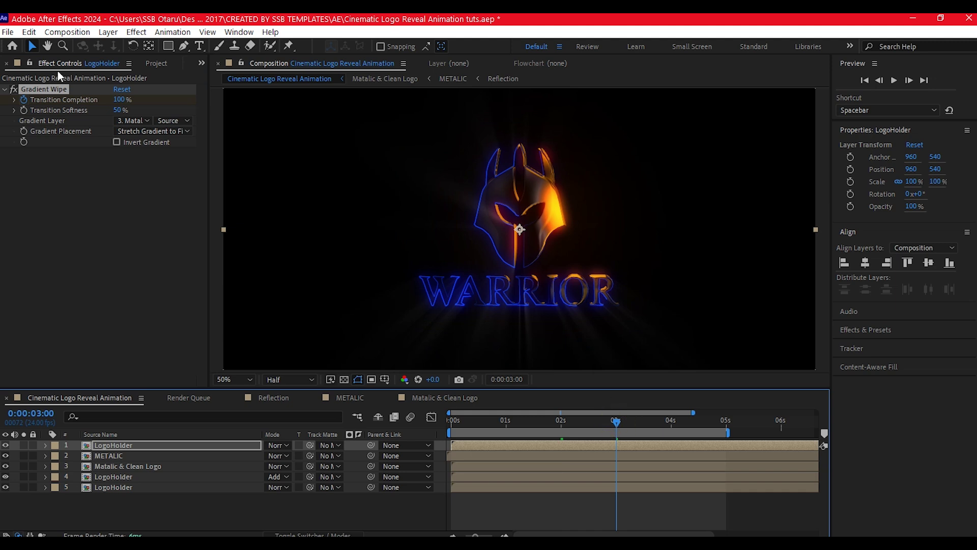
click(118, 100)
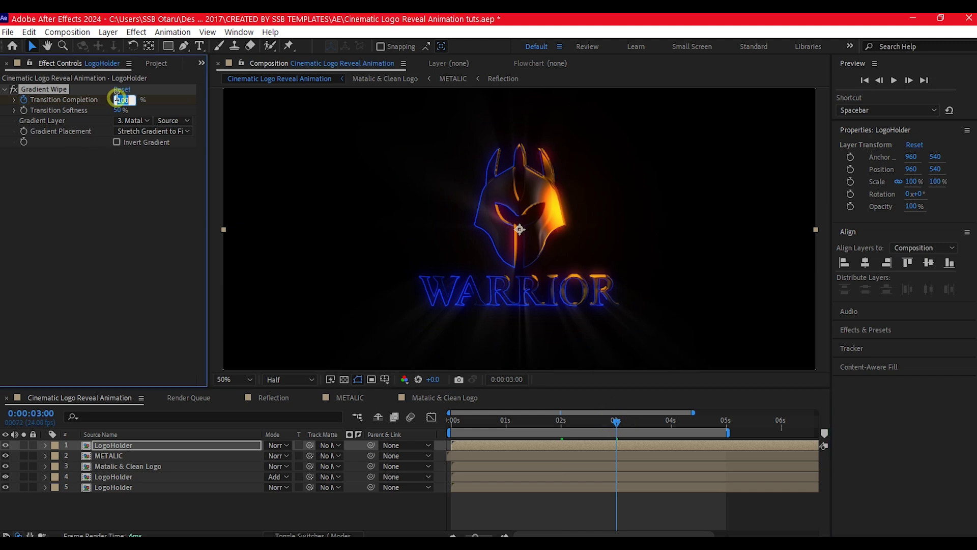
text(50)
key(Return)
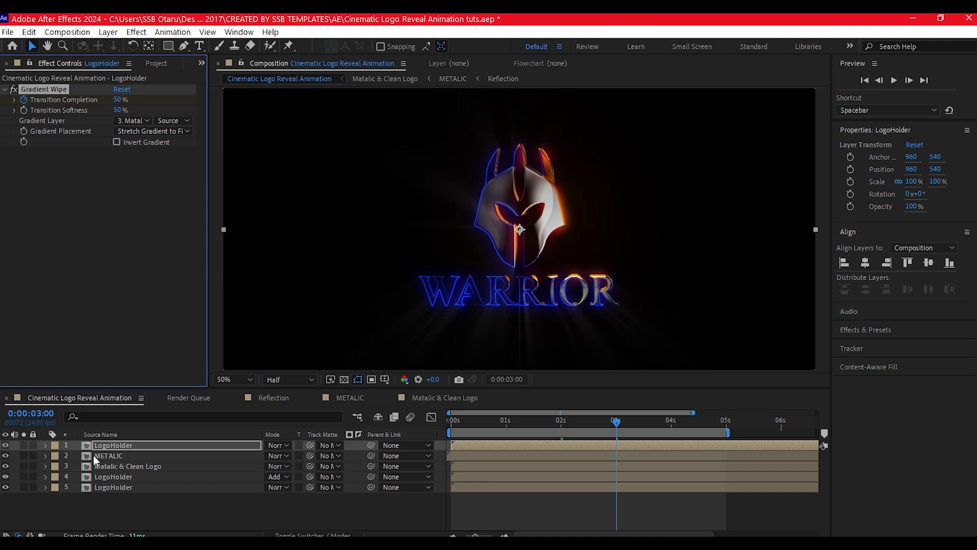
Duplicate the topmost LogoHolder layer and show the Transition Completion keyframes of both copies.
click(108, 445)
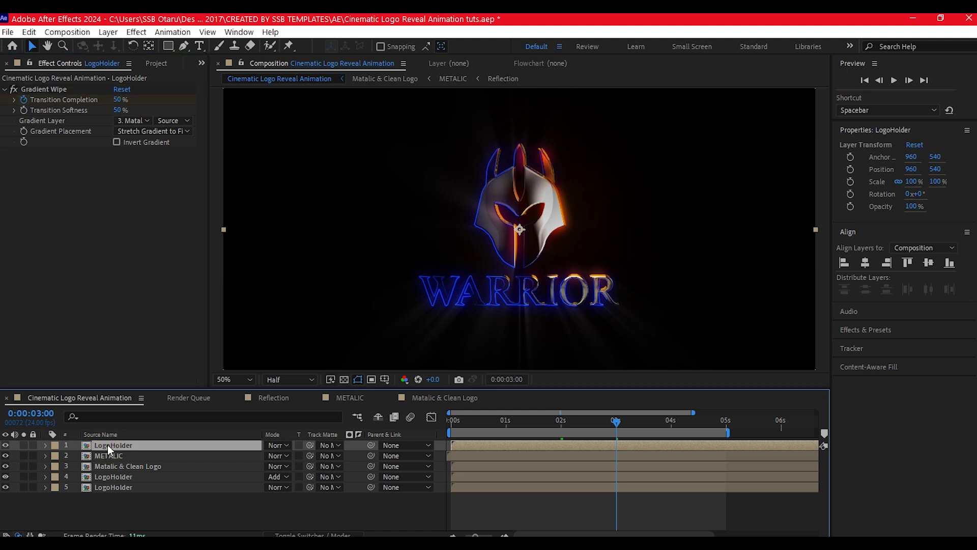
key(ctrl+d)
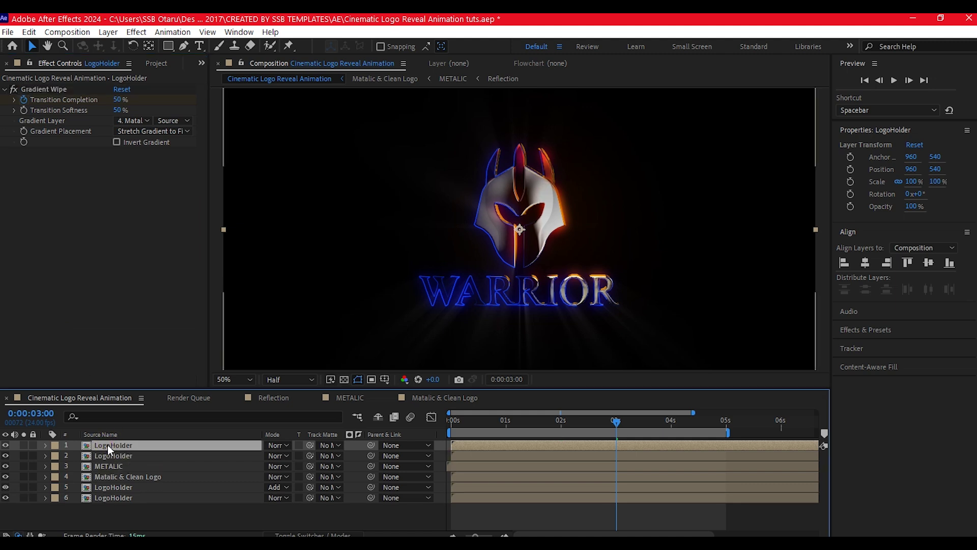
key(u)
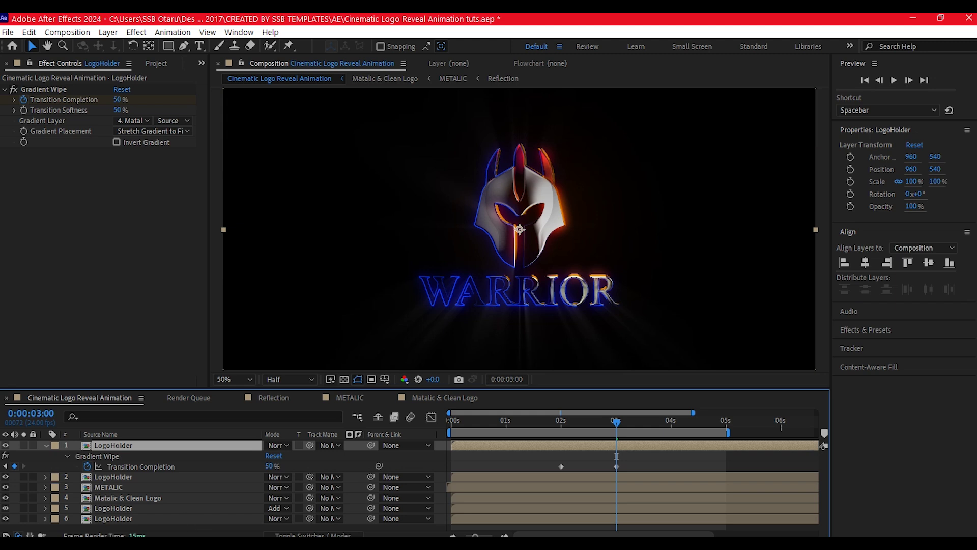
click(517, 478)
key(u)
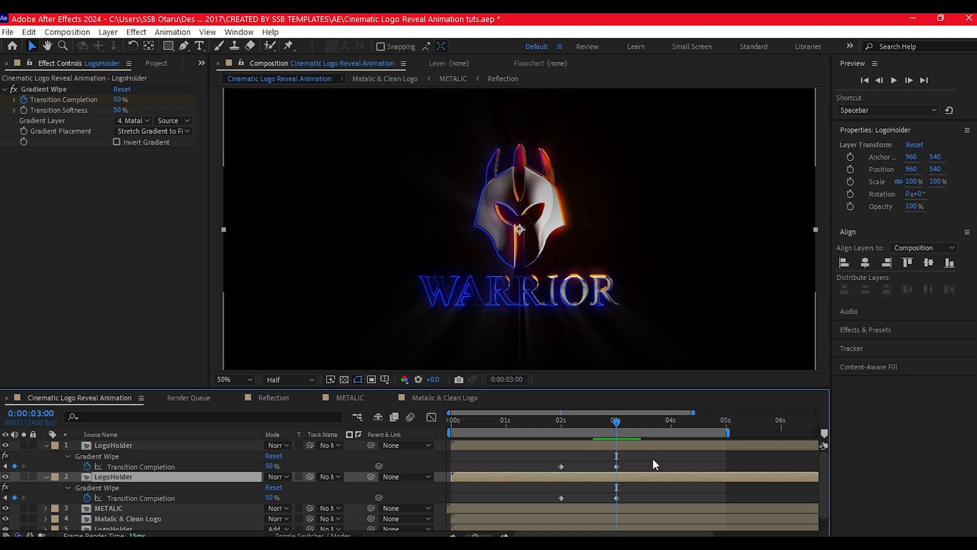
Shift both Transition Completion keyframes of the topmost LogoHolder layer 10 frames later, with the last one at 0:00:03:10.
drag(652, 458, 549, 481)
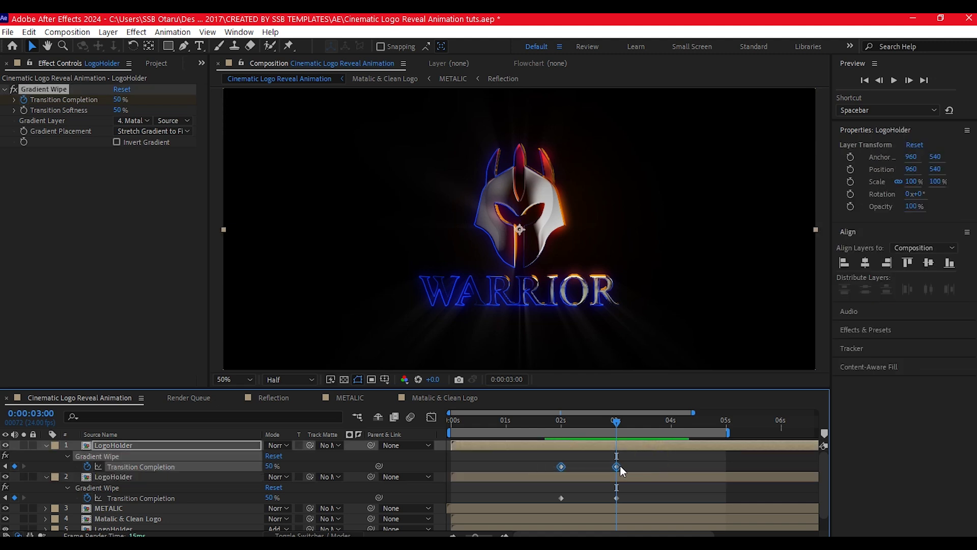
drag(619, 466, 643, 476)
click(655, 473)
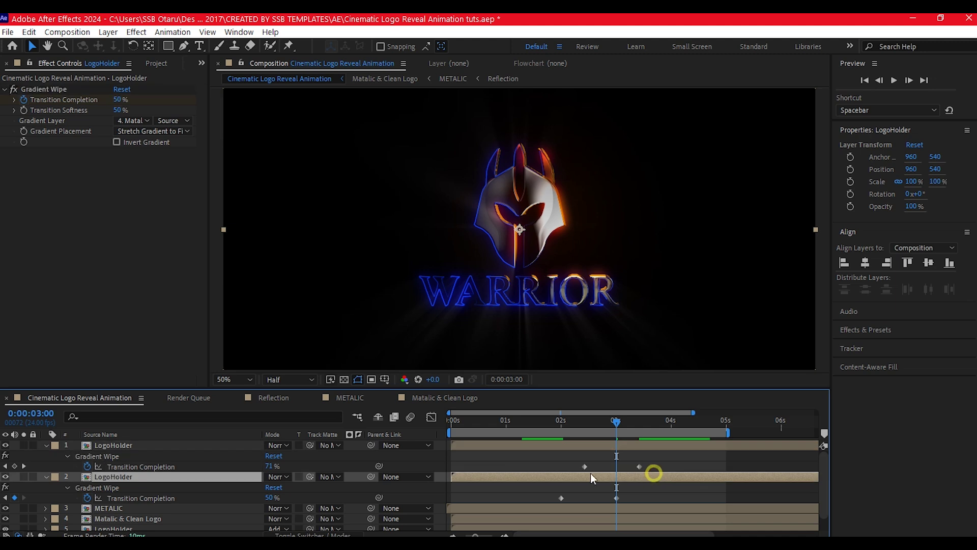
Set the topmost LogoHolder layer's Transition Completion to 0% at the 0:00:03:10 keyframe and preview the reveal.
click(24, 466)
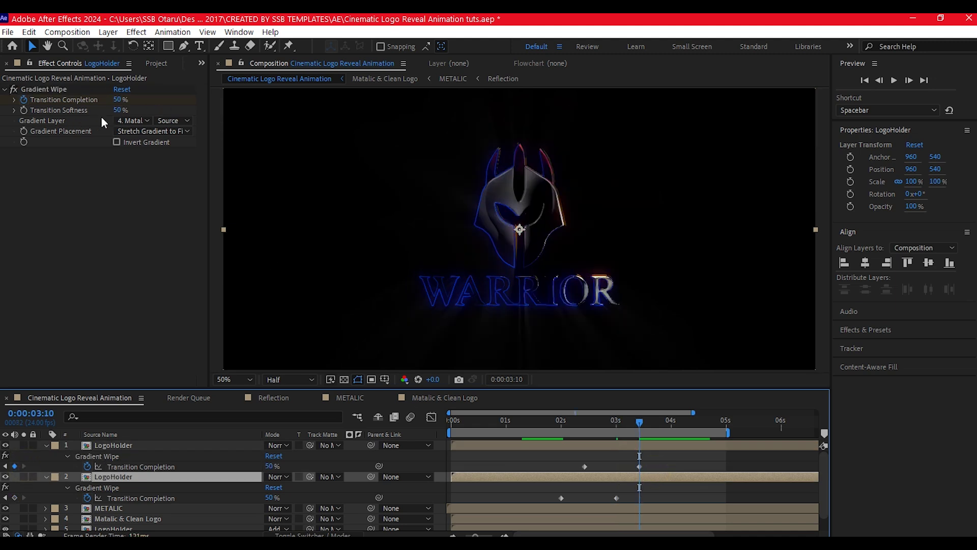
click(118, 100)
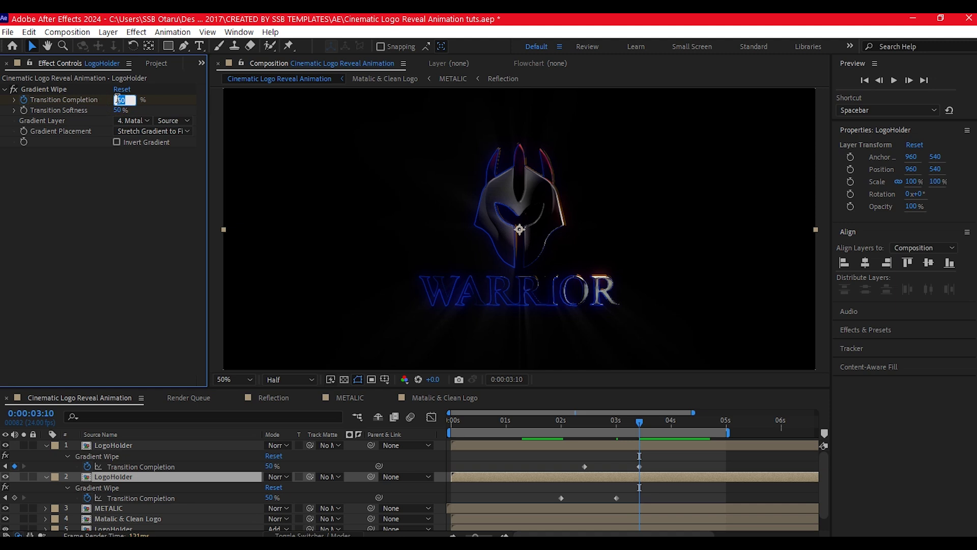
click(148, 444)
key(space)
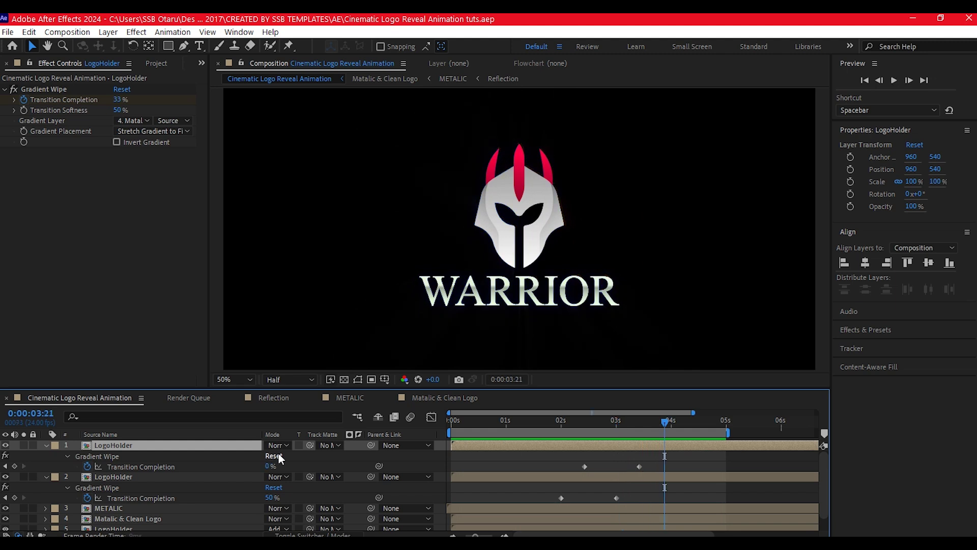
click(279, 453)
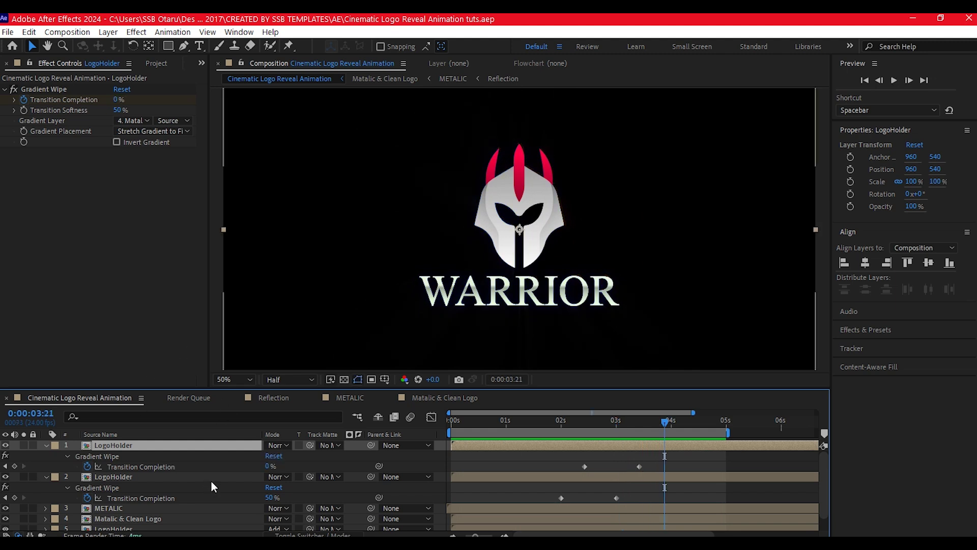
Collapse the properties of all layers and add a null object to the composition.
key(ctrl+a)
key(u)
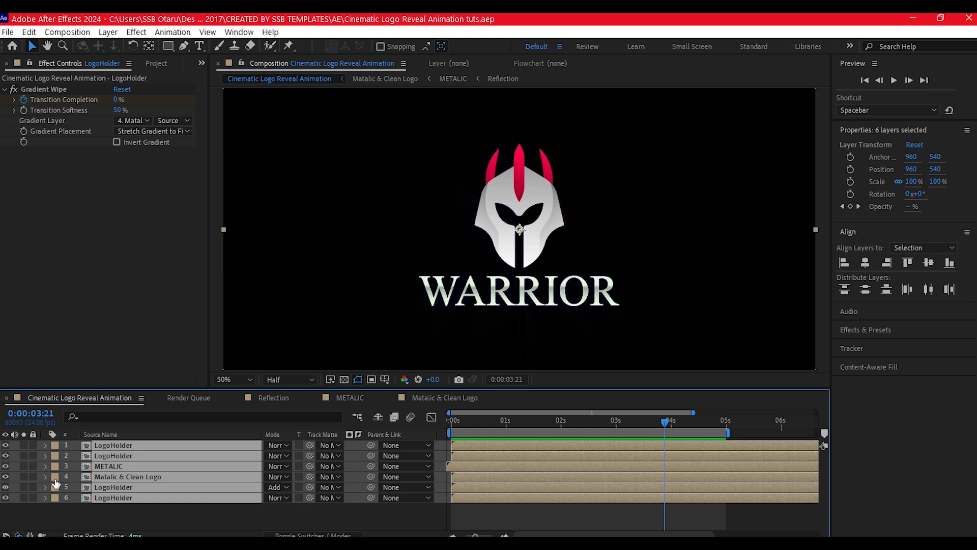
click(103, 511)
right_click(103, 510)
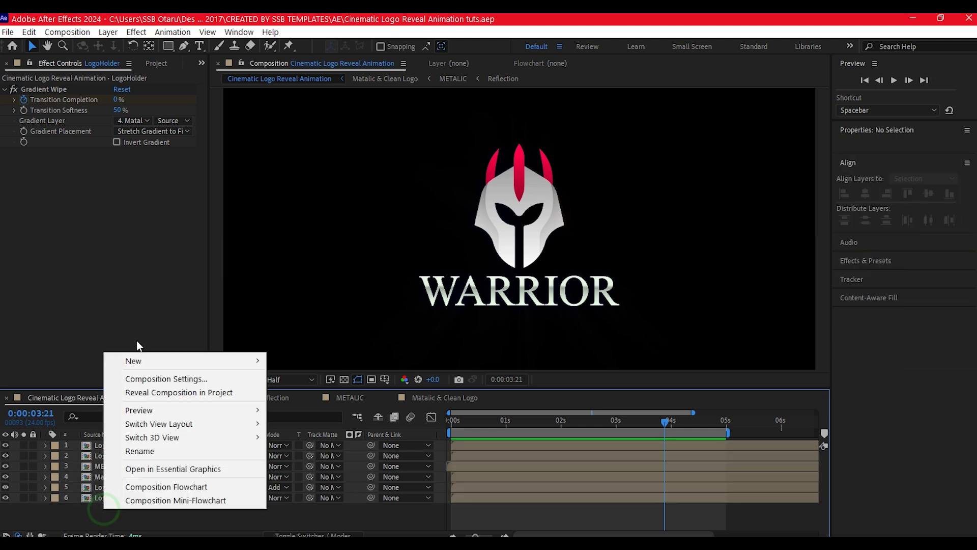
mouse_move(137, 364)
click(304, 432)
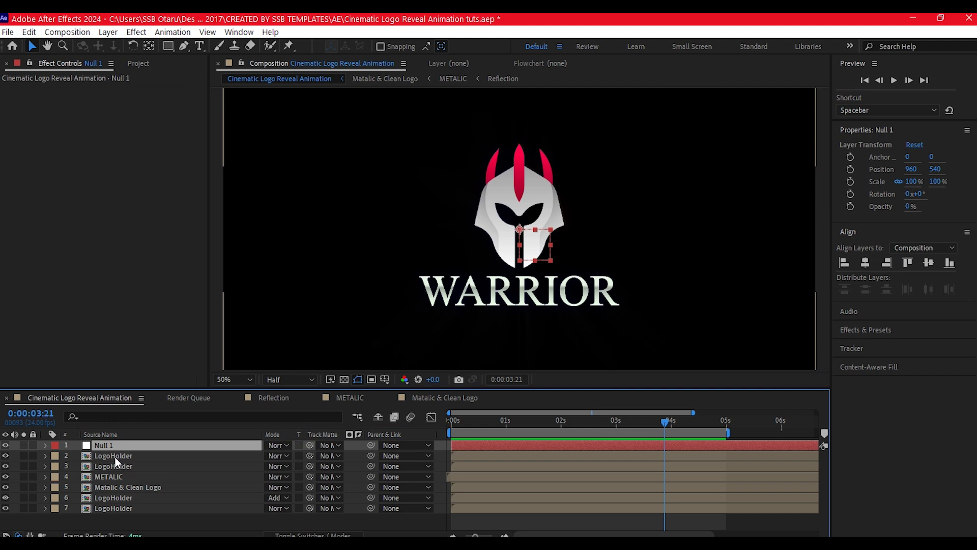
Parent all six logo layers to the Null 1 layer.
click(115, 457)
shift+click(106, 508)
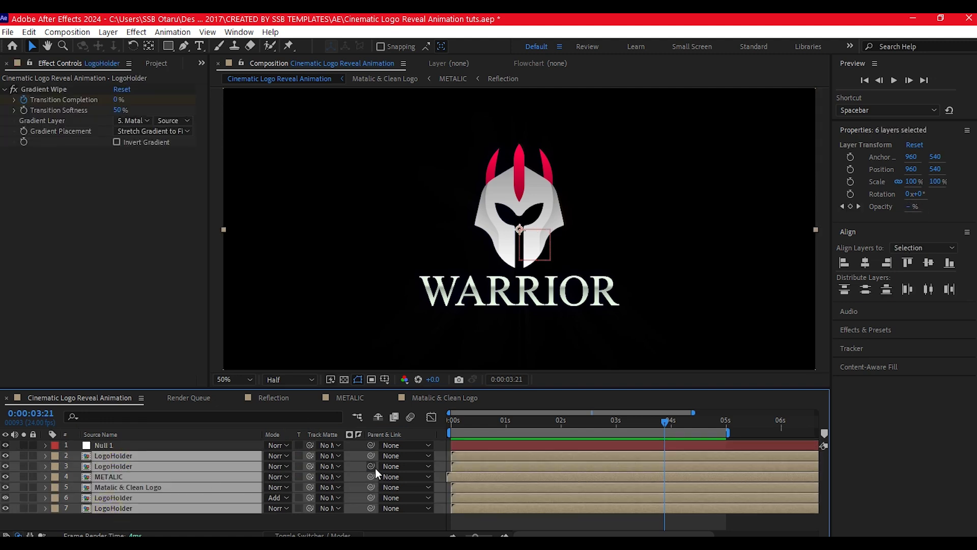
drag(374, 465, 128, 442)
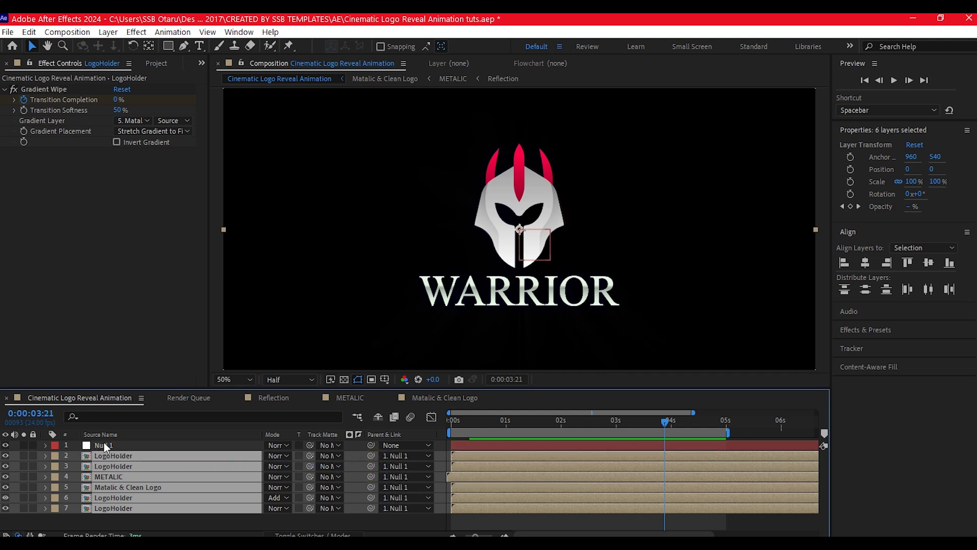
Keyframe Null 1's Scale at 100% at 0:00:00:00 and at 130% at 0:00:02:00.
click(104, 445)
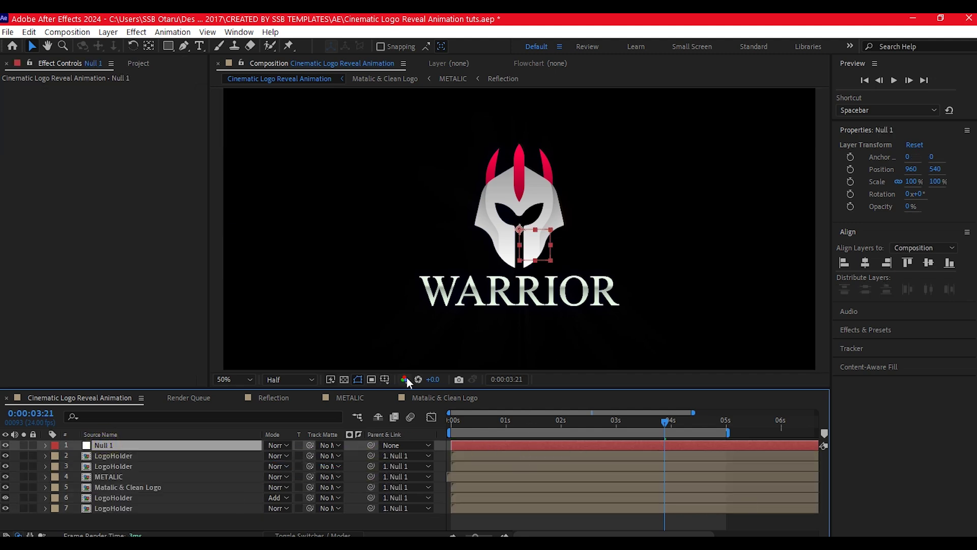
drag(465, 419, 442, 423)
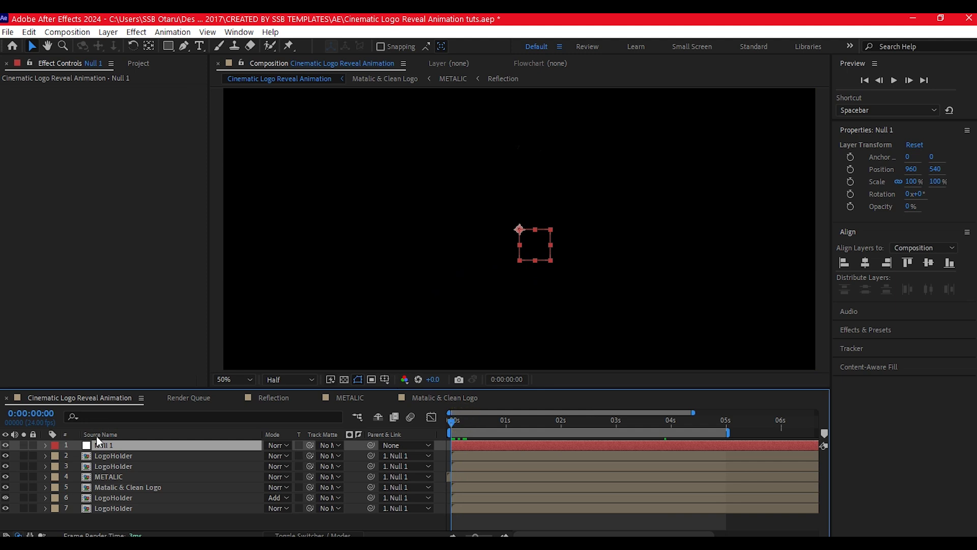
key(s)
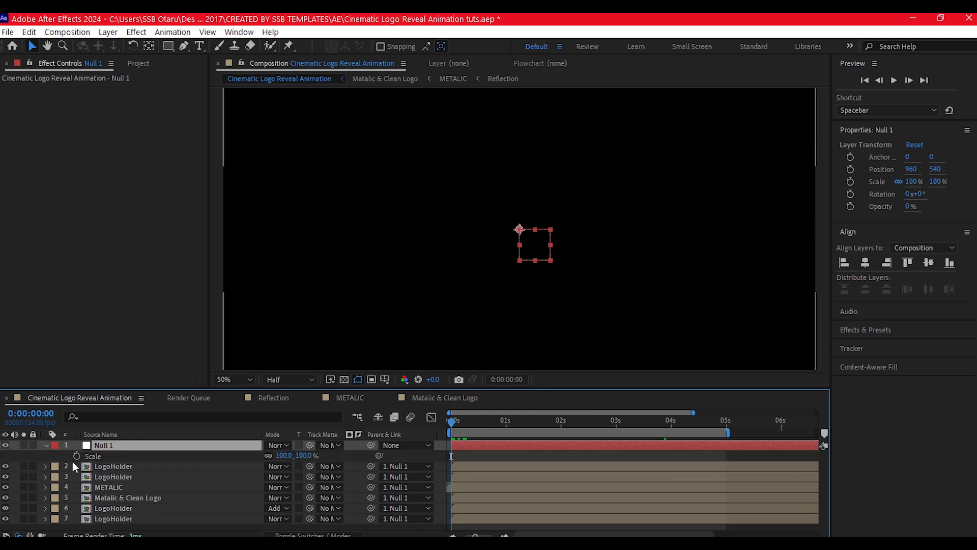
click(74, 455)
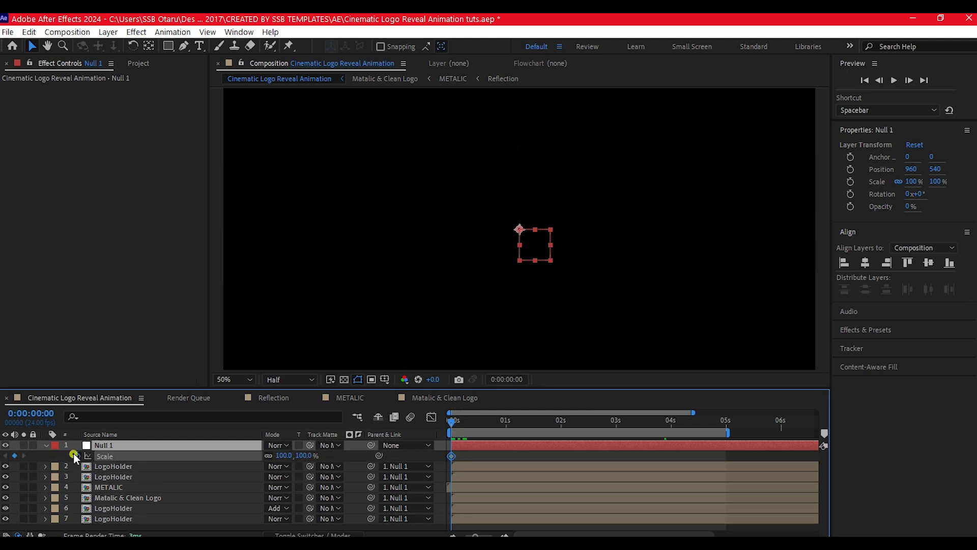
click(562, 420)
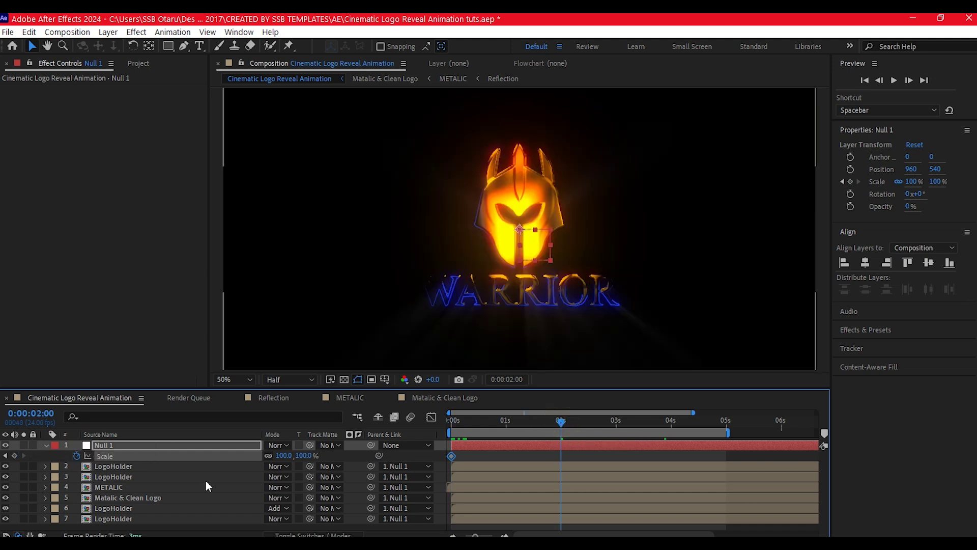
click(283, 455)
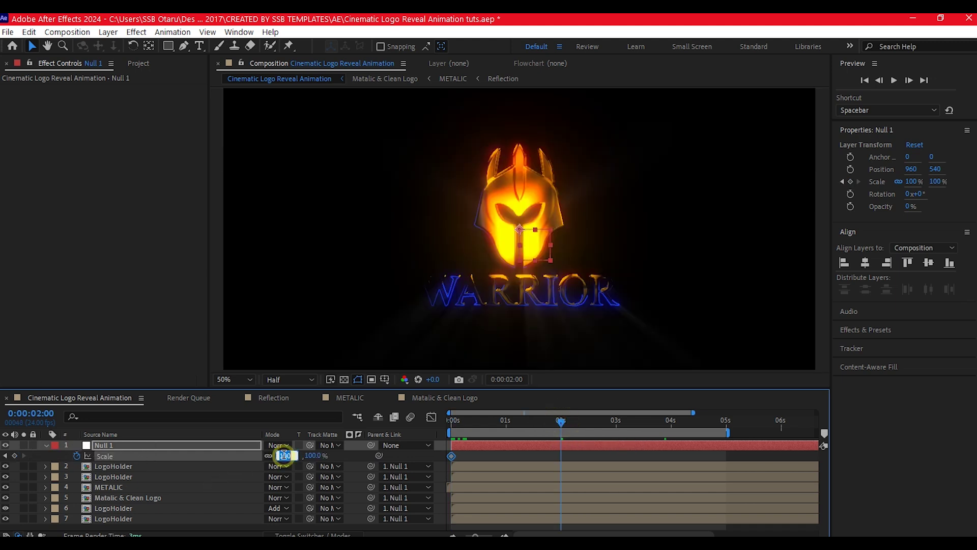
key(Return)
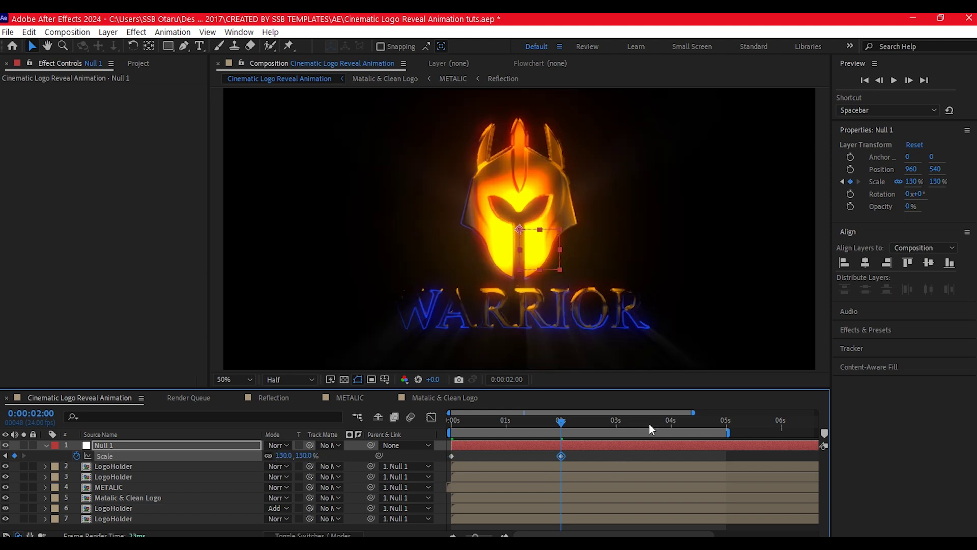
Copy Null 1's first Scale keyframe of 100% and paste it at 0:00:04:00.
click(670, 429)
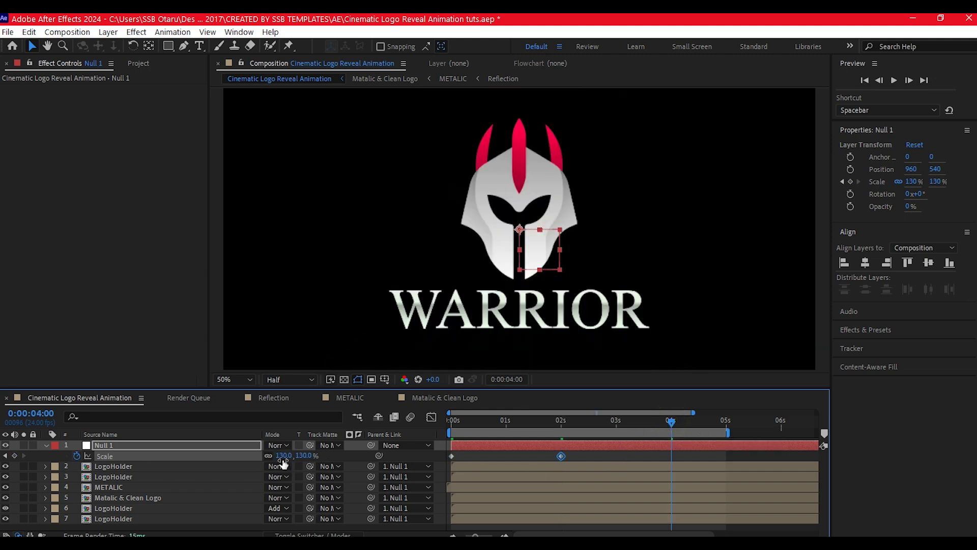
click(451, 456)
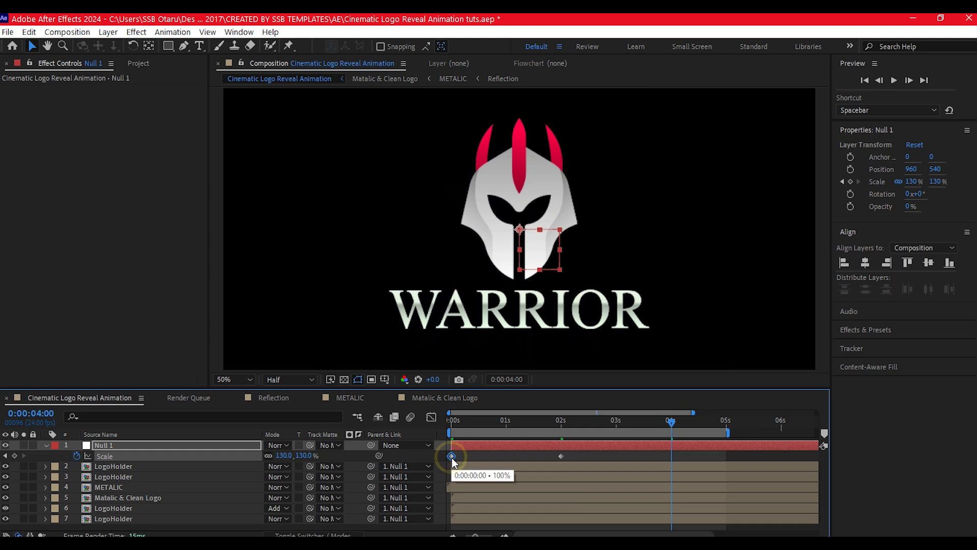
key(ctrl+c)
key(ctrl+v)
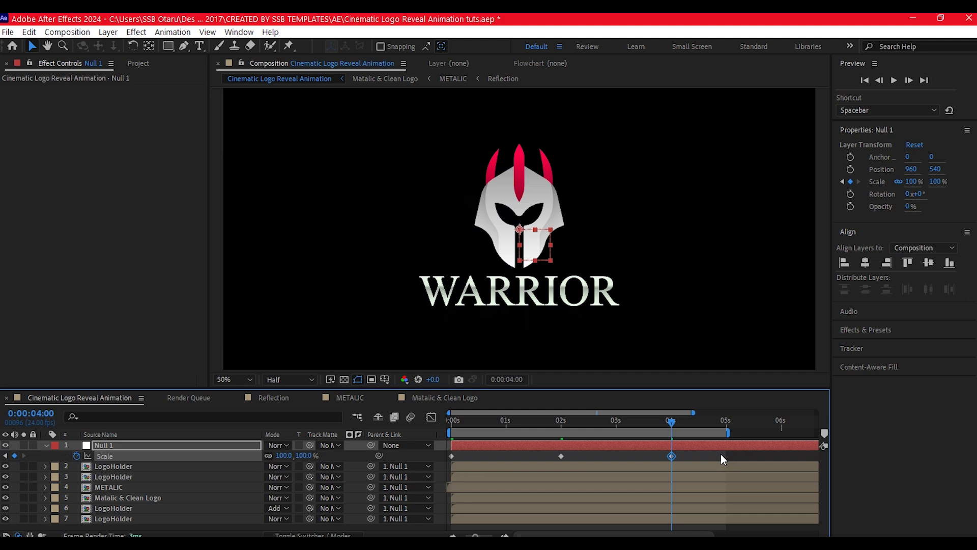
Apply Easy Ease to all three Scale keyframes of Null 1.
drag(721, 449, 443, 462)
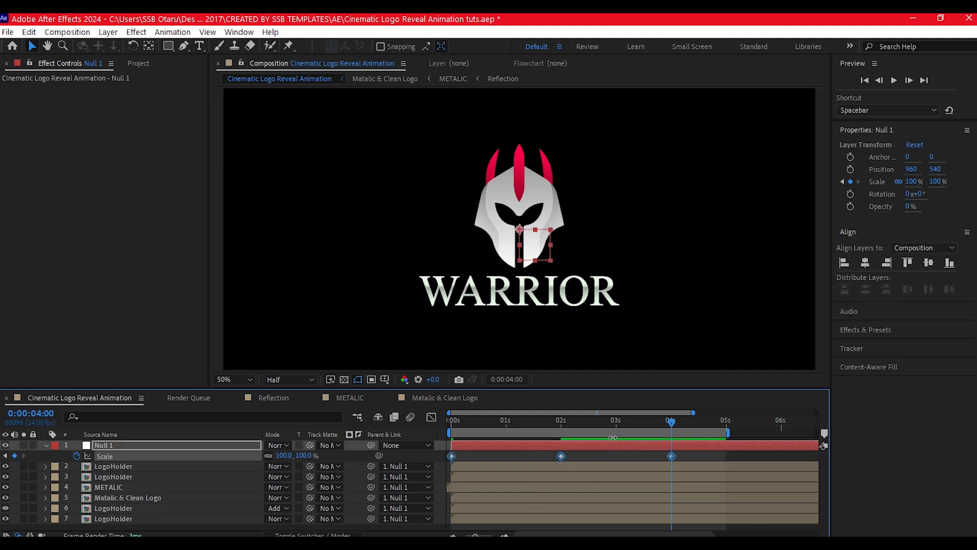
key(F9)
click(524, 454)
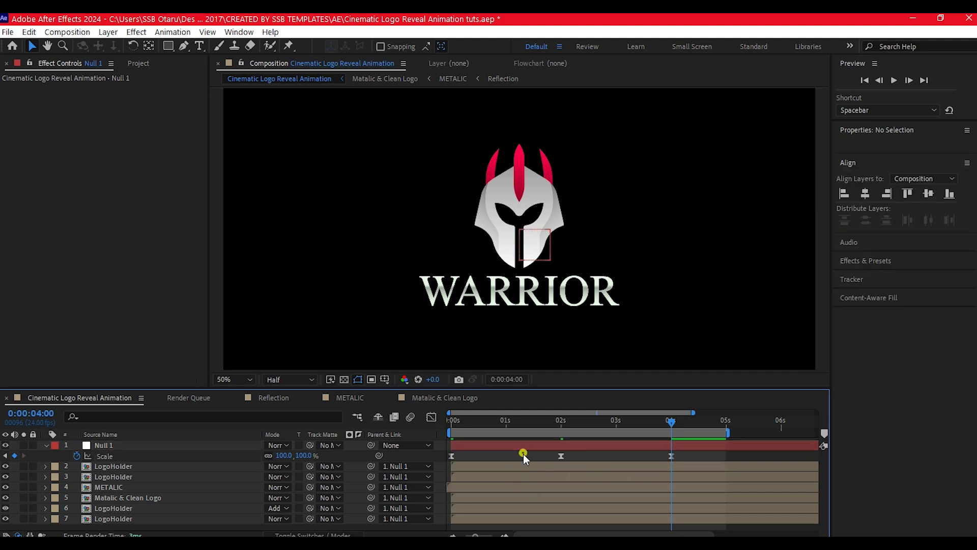
Lengthen the ease handles on both sides of Null 1's 0:00:02:00 Scale keyframe in the speed graph, and preview the animation from the start.
click(451, 456)
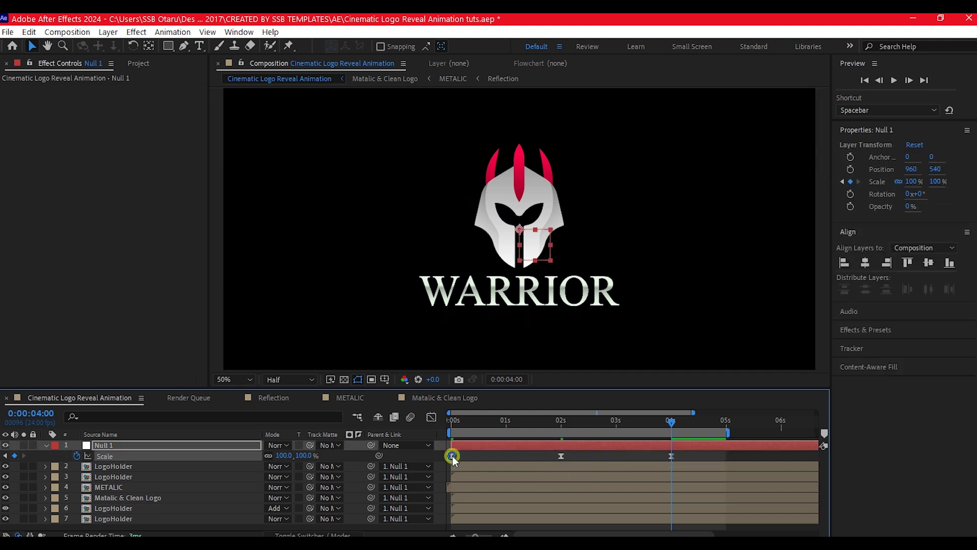
click(431, 417)
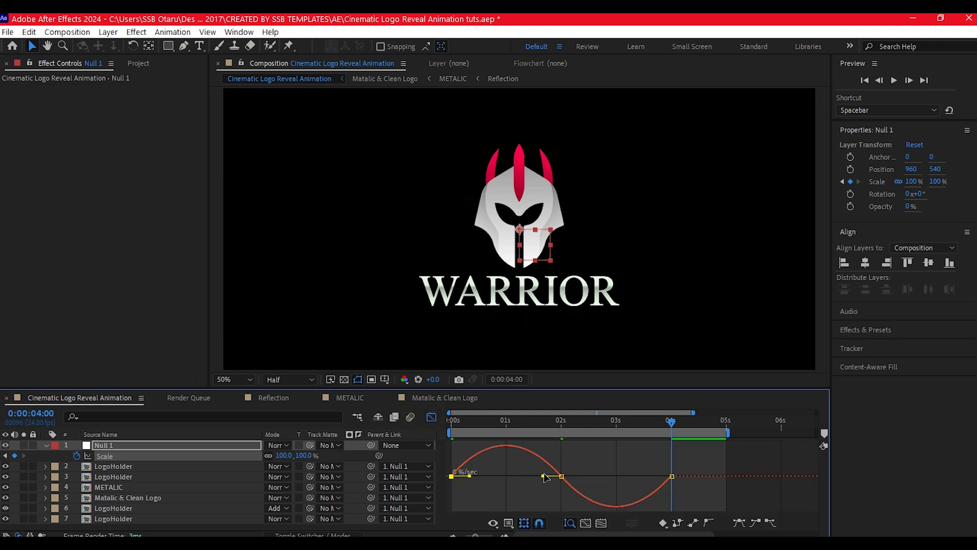
drag(543, 477, 502, 481)
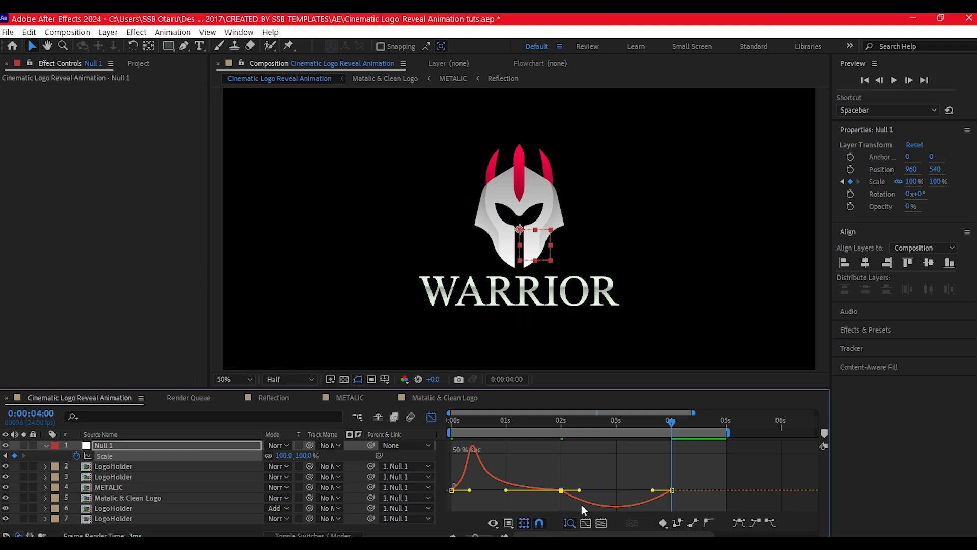
drag(579, 490, 627, 492)
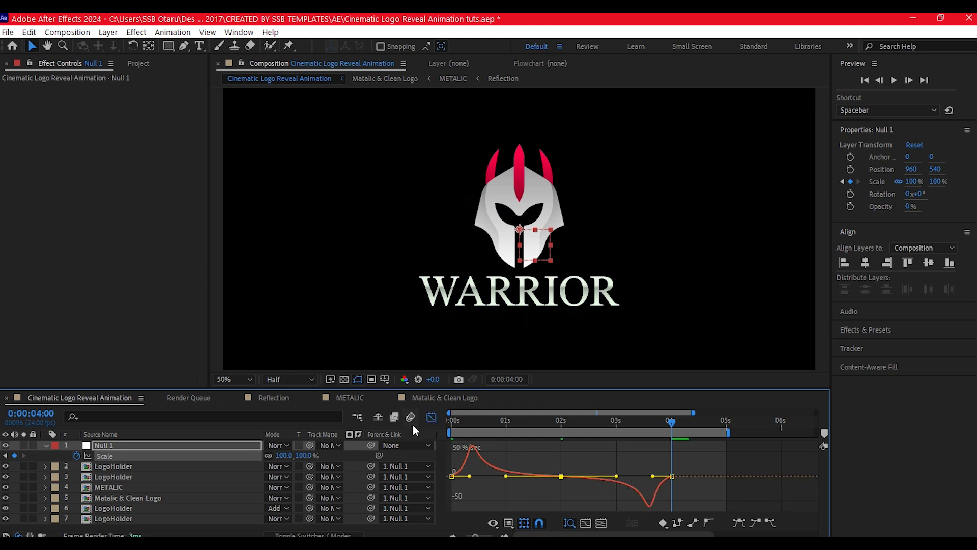
click(431, 417)
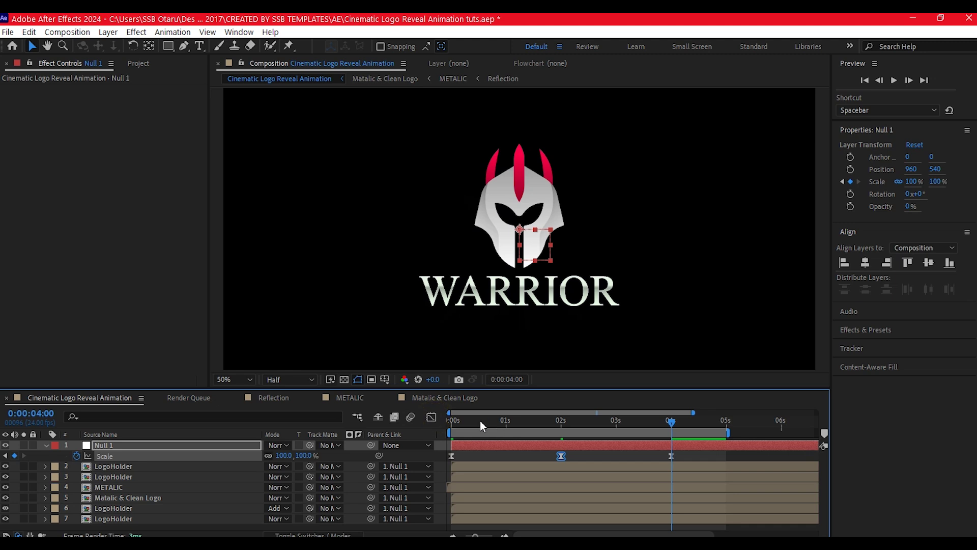
drag(480, 419, 442, 431)
key(space)
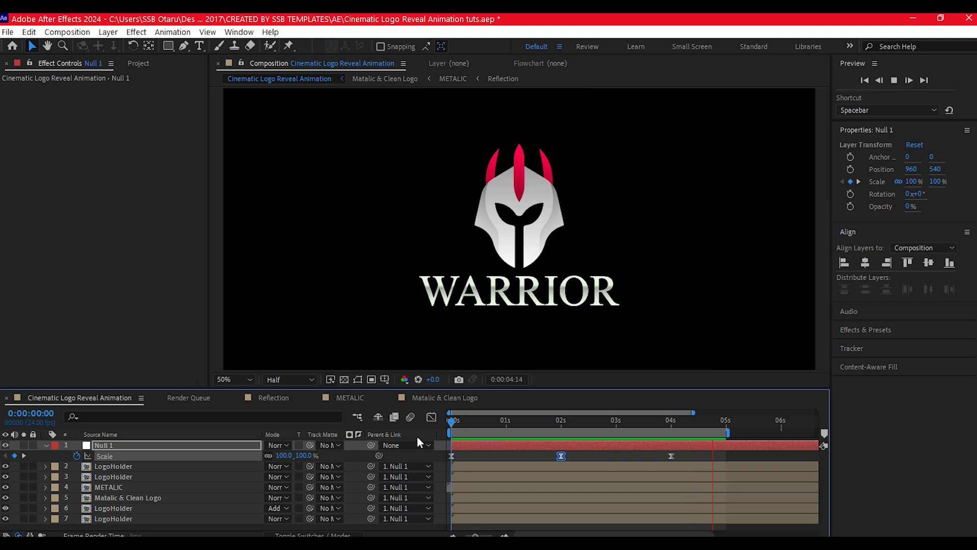
key(space)
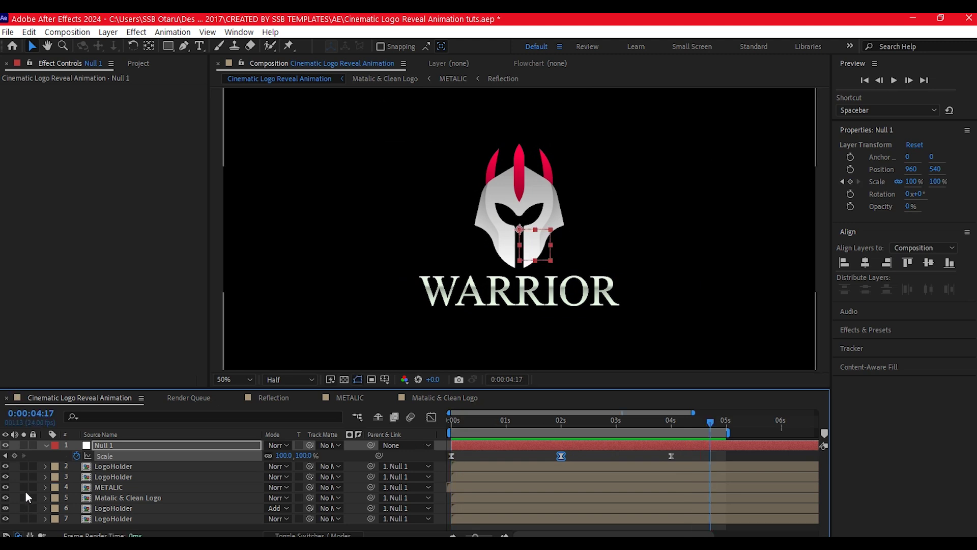
Add a new adjustment layer above all layers and apply the Glow effect to it.
right_click(18, 484)
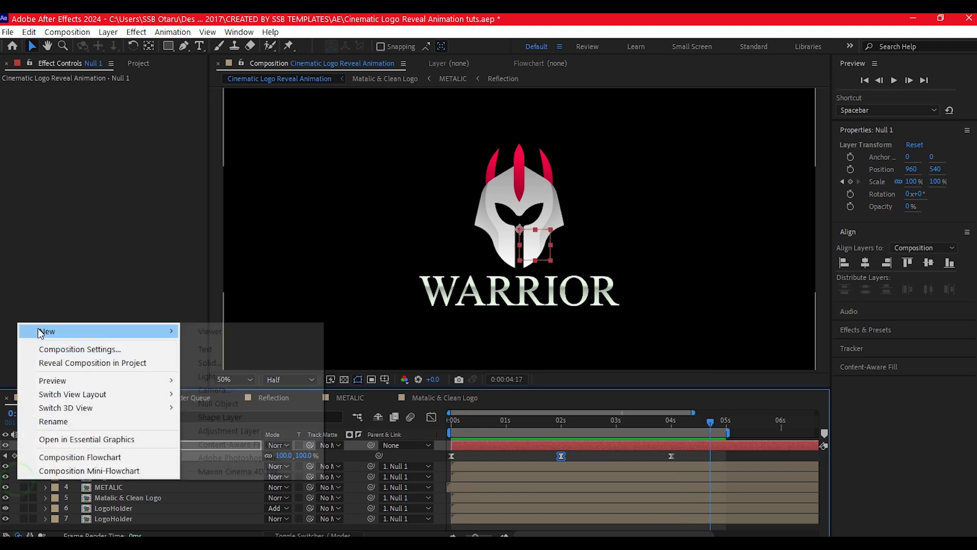
mouse_move(47, 331)
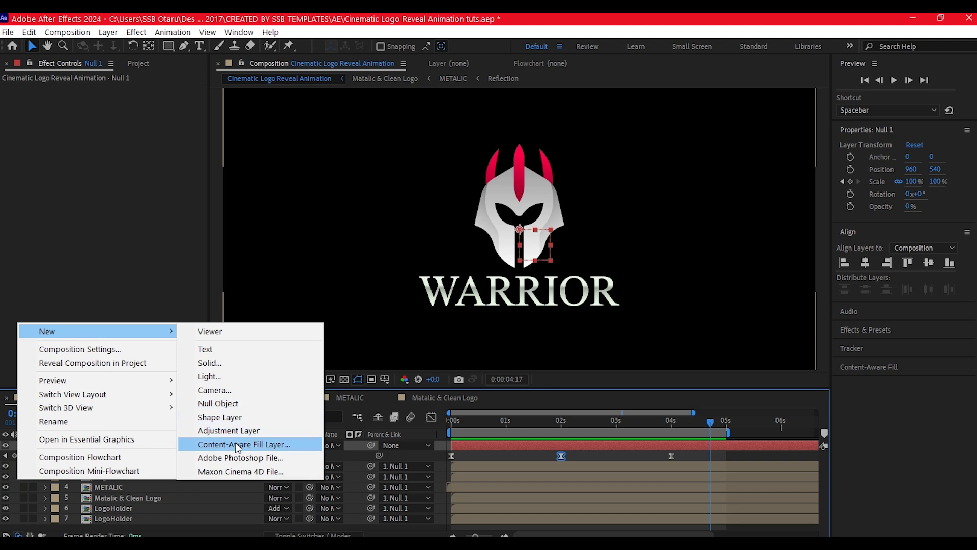
click(224, 431)
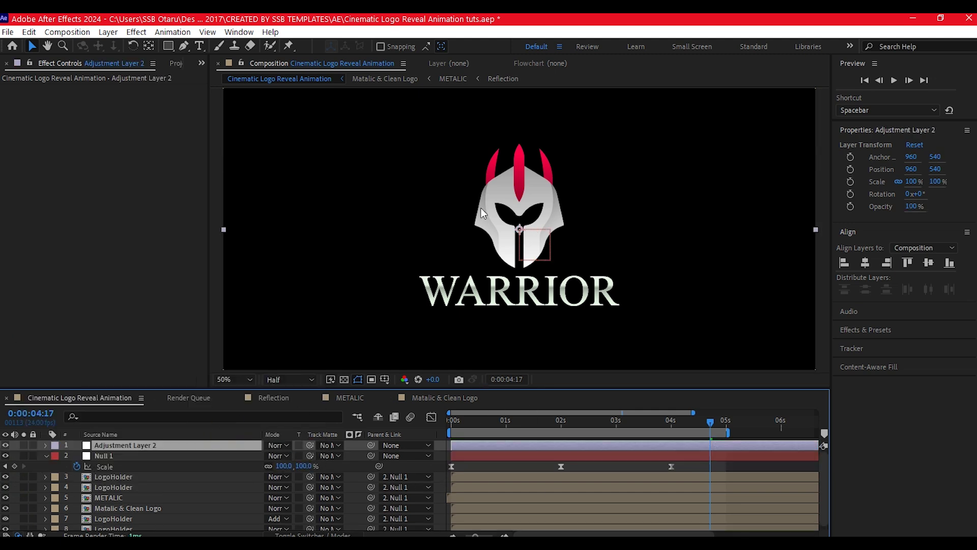
key(ctrl+space)
text(glow)
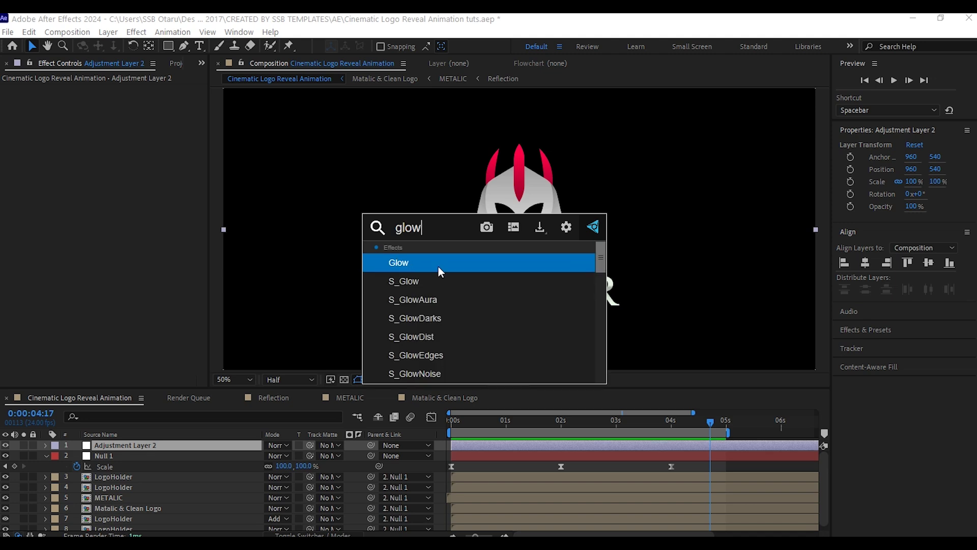
click(435, 259)
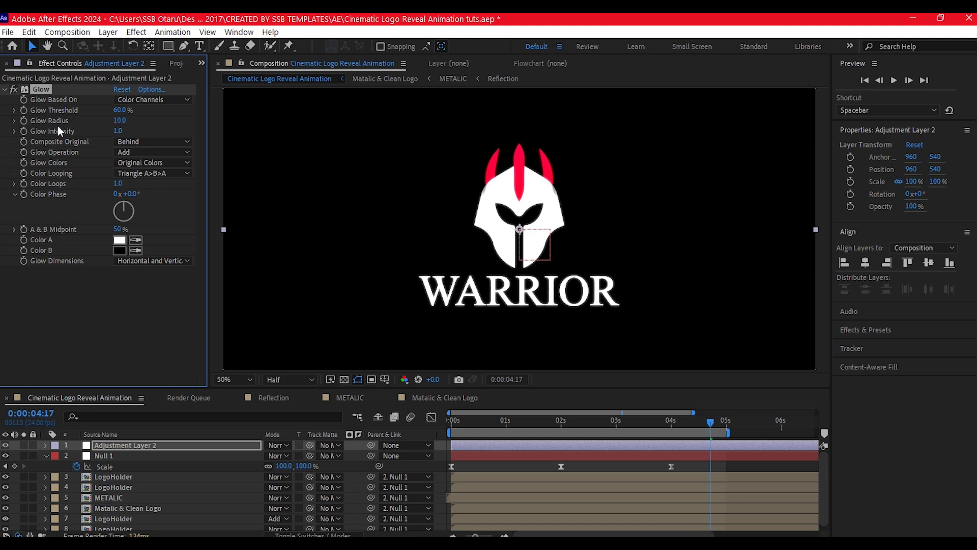
Set the Glow Radius to 30 on Adjustment Layer 2.
click(115, 121)
text(30)
key(Return)
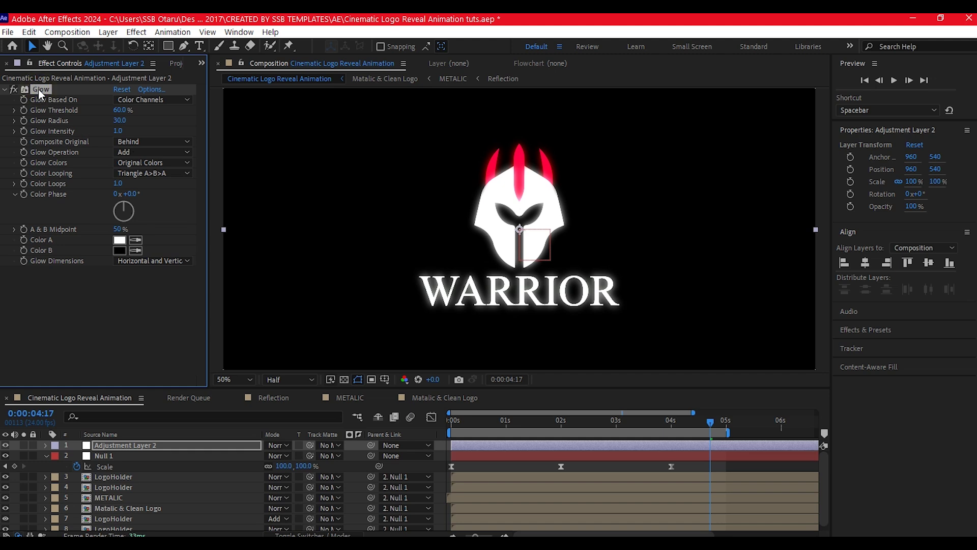
Duplicate the Glow effect on Adjustment Layer 2 and give the copy a Glow Radius of 350 and Glow Intensity of 0.5.
key(ctrl+d)
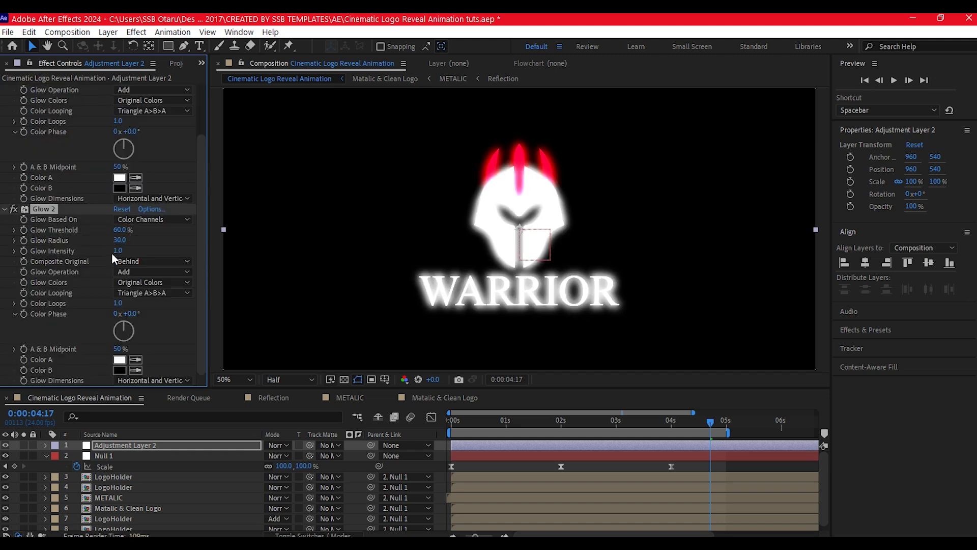
click(120, 240)
text(350)
key(Return)
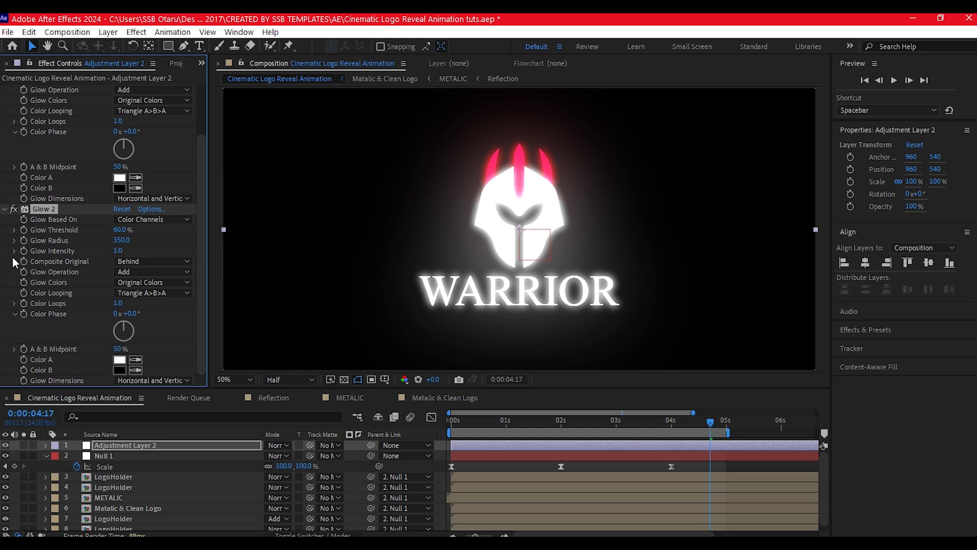
click(118, 251)
text(0.5)
key(Return)
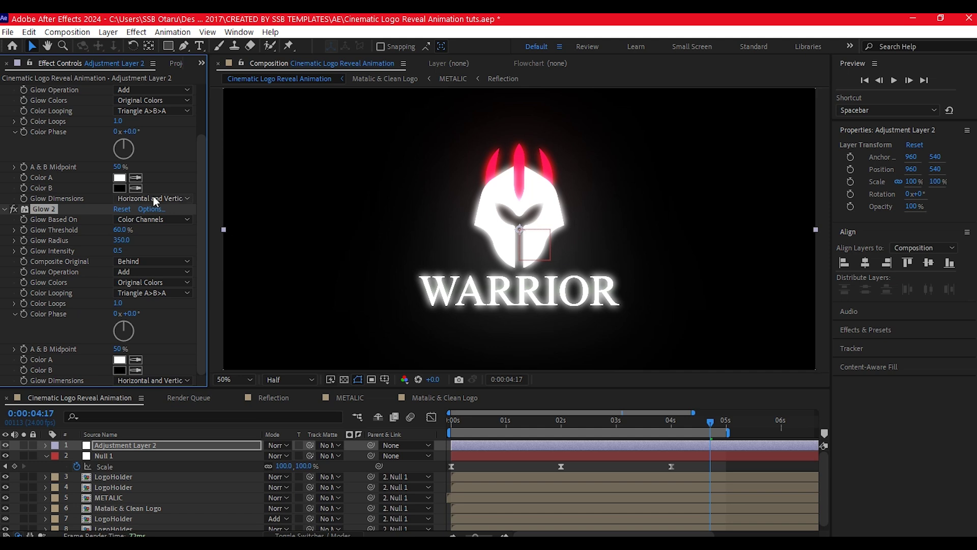
Keyframe Adjustment Layer 2's Opacity at 100% at 0:00:03:12 and at 0% at 0:00:02:21.
drag(545, 420, 643, 439)
key(t)
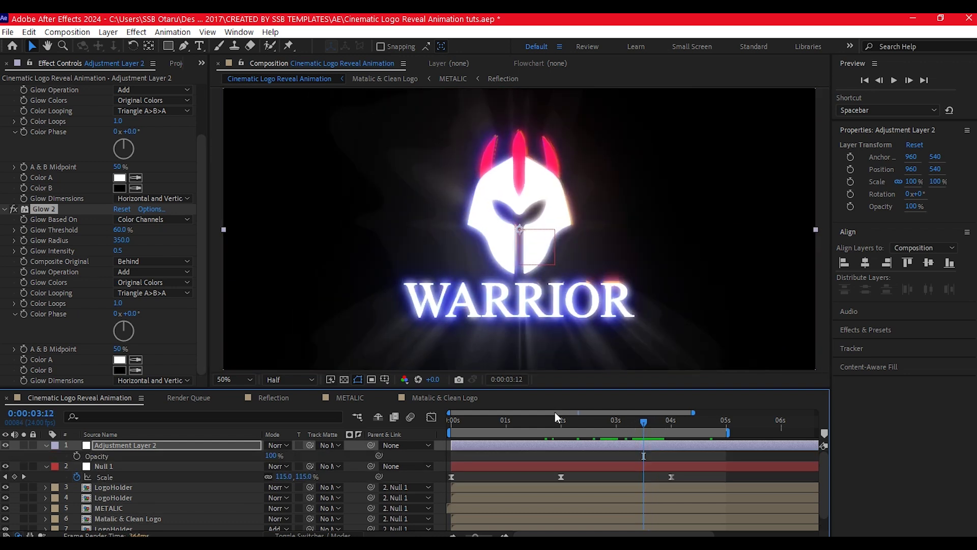
click(77, 456)
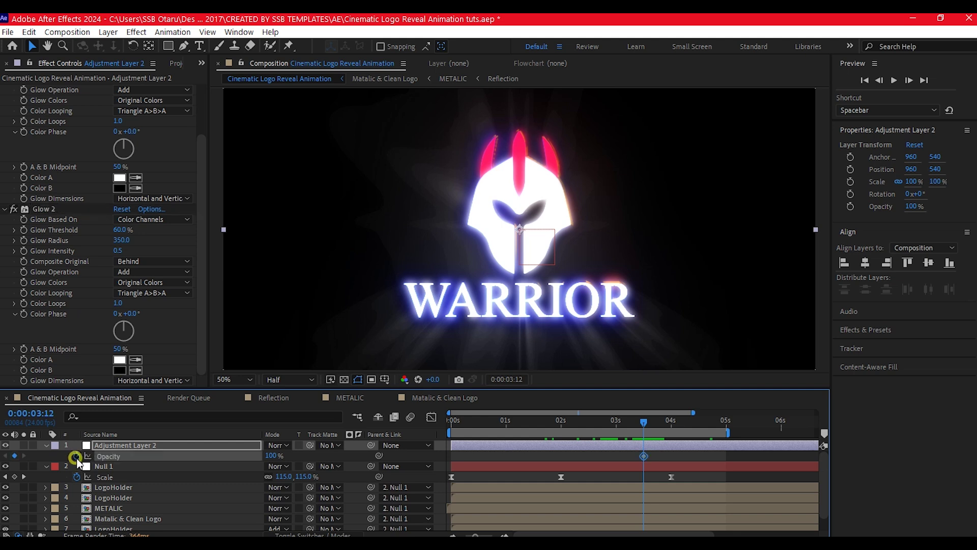
click(609, 422)
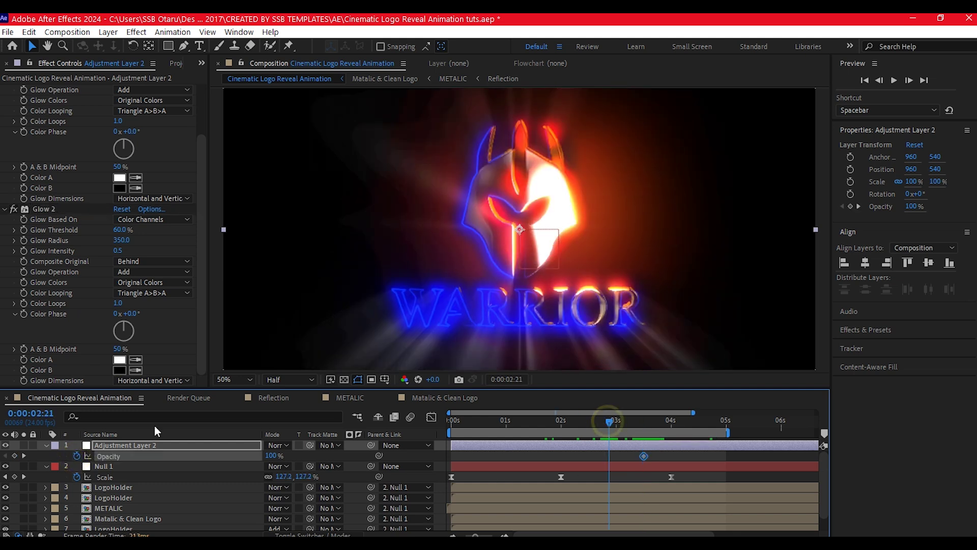
click(274, 455)
text(0)
key(Return)
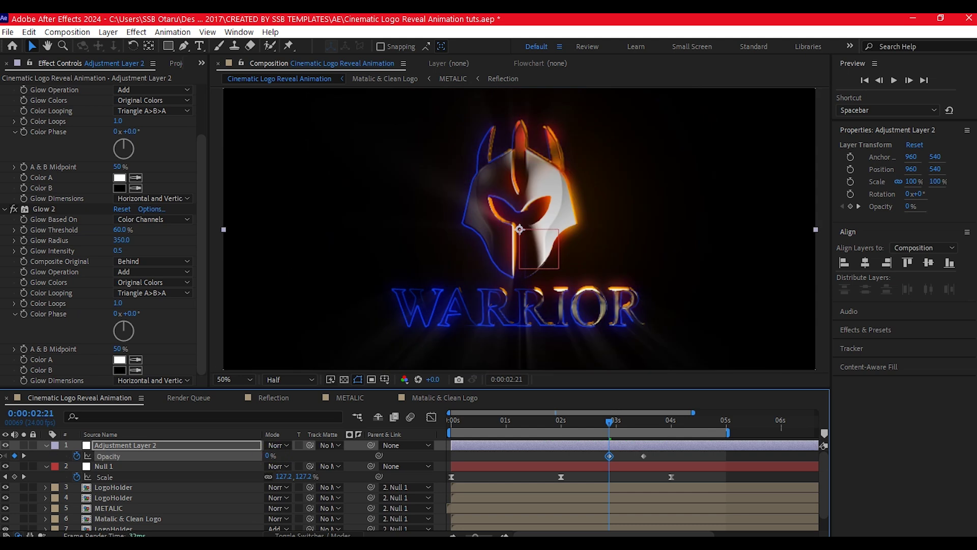
Add a 0% Opacity keyframe to Adjustment Layer 2 at 0:00:04:04 and preview the animation.
mouse_move(682, 421)
mouse_down()
mouse_move(691, 421)
mouse_move(682, 422)
mouse_up()
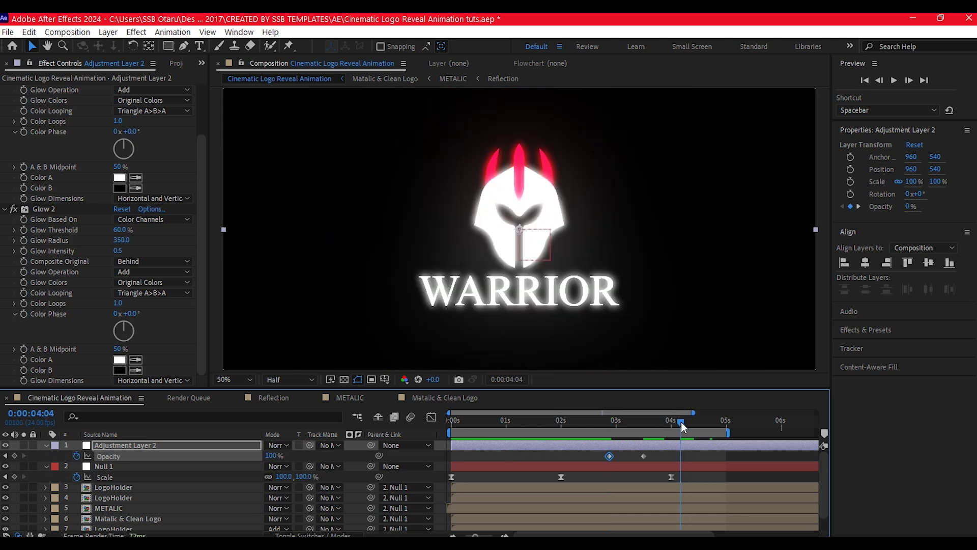
drag(283, 454, 89, 447)
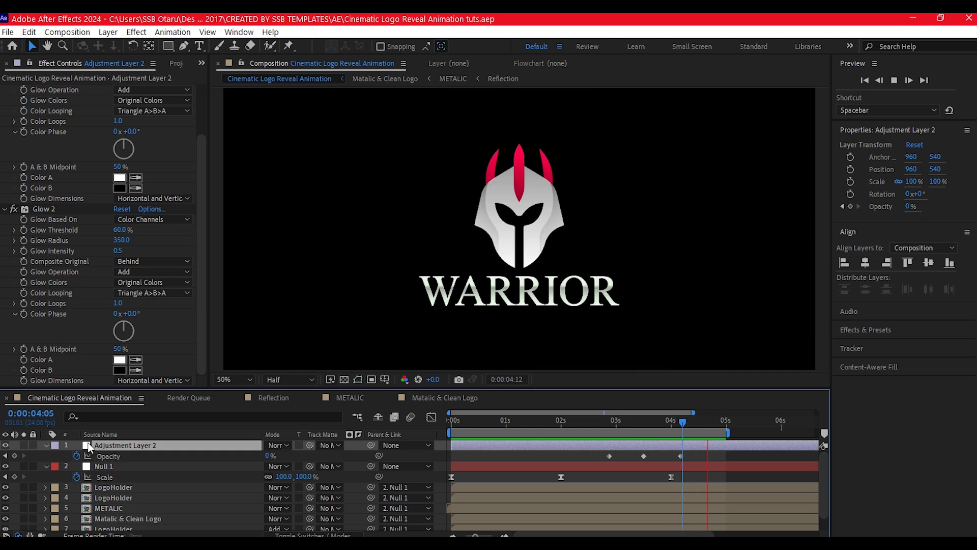
key(space)
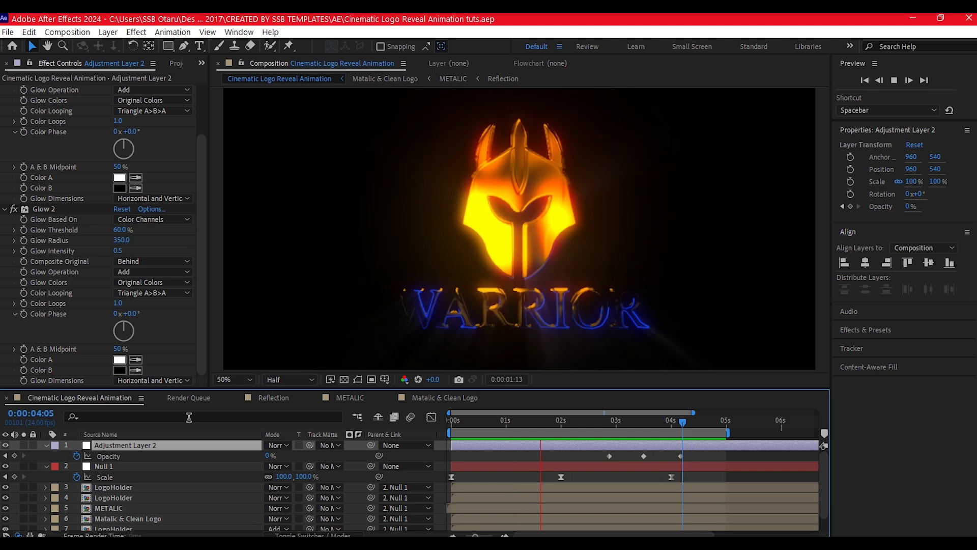
key(space)
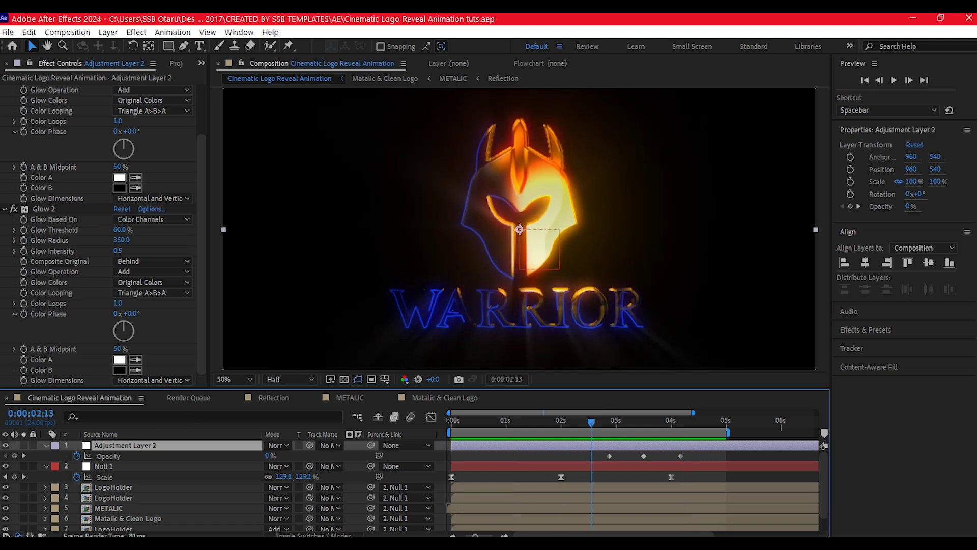
Create a black 1920 x 1080 px solid named bg beneath all the other layers.
scroll(115, 493, down, 1)
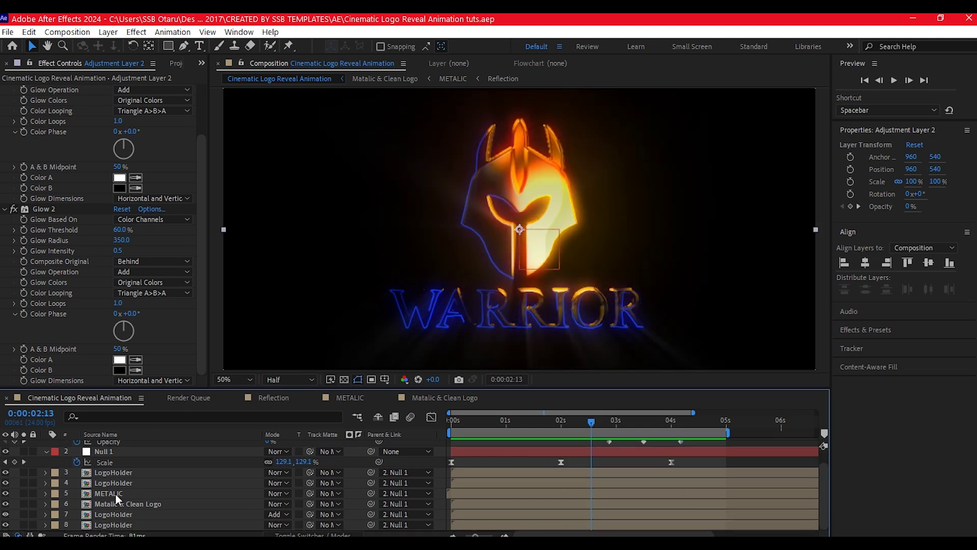
click(101, 523)
right_click(15, 505)
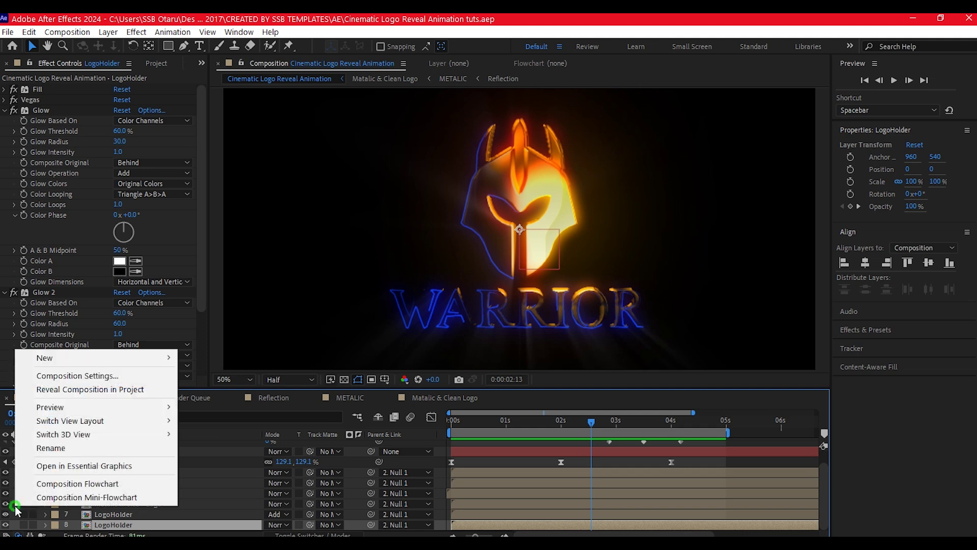
mouse_move(46, 361)
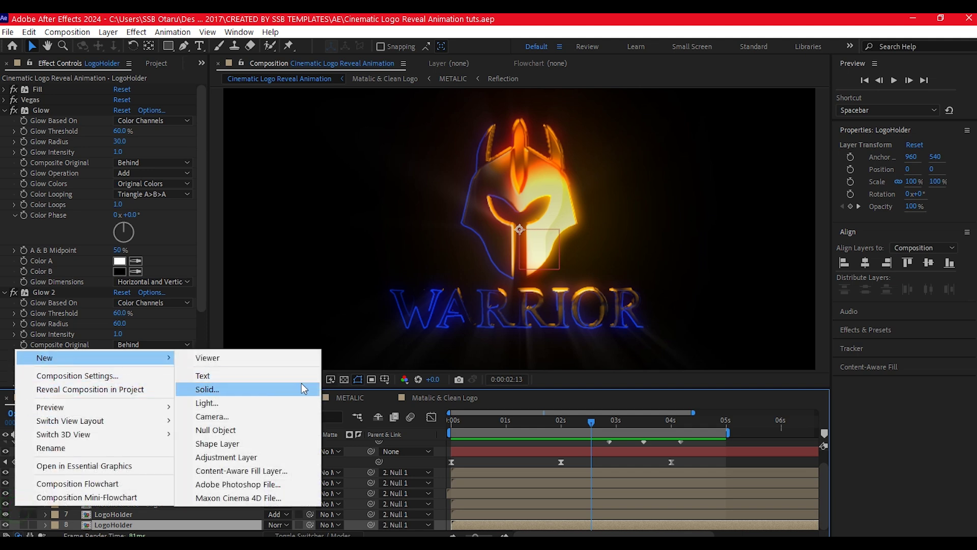
click(204, 389)
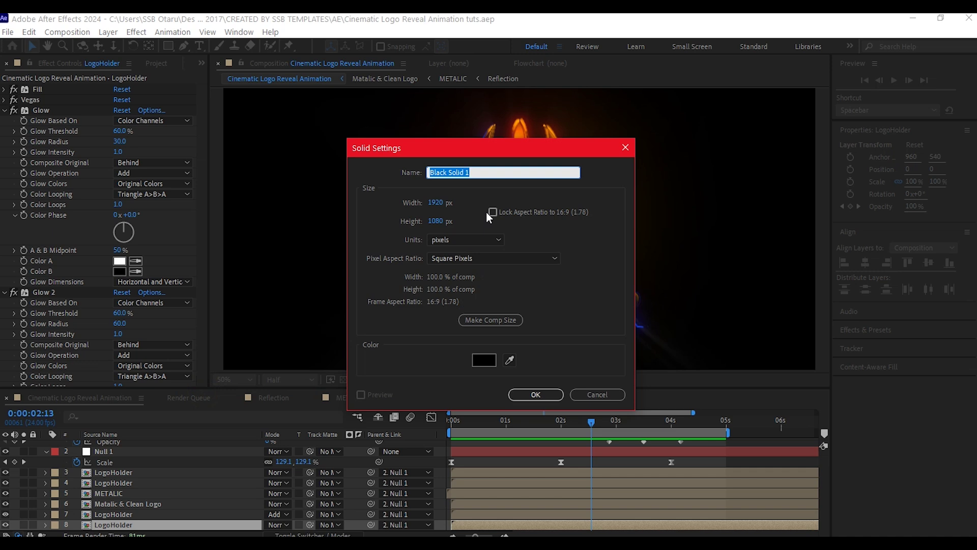
text(bg)
click(536, 395)
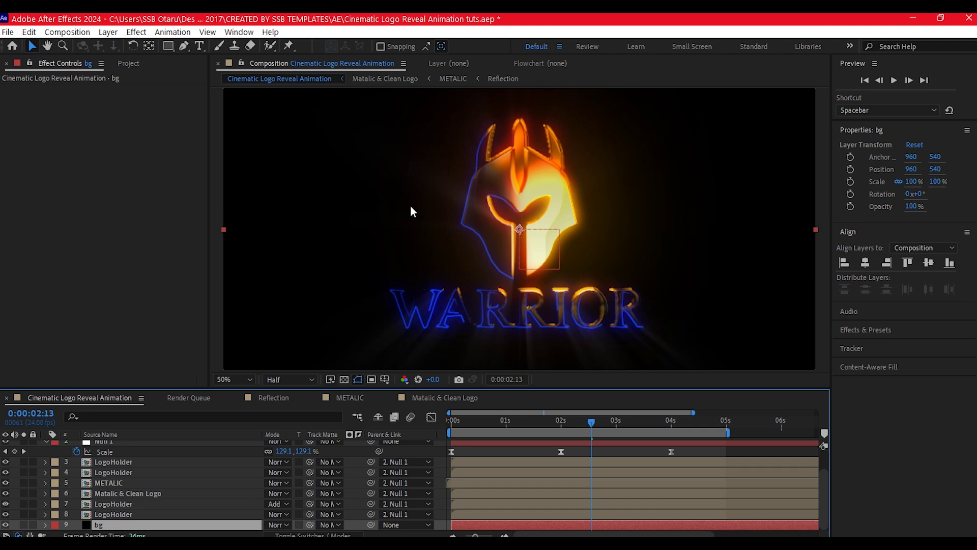
Apply Gradient Ramp to the bg layer, set its shape to Radial Ramp and swap its colors.
key(ctrl+space)
text(ram)
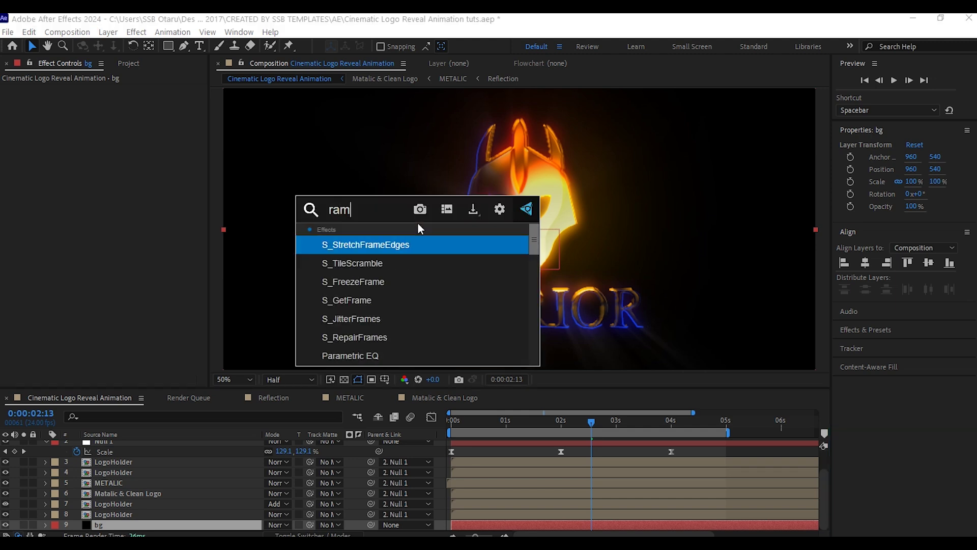
text(p)
click(364, 242)
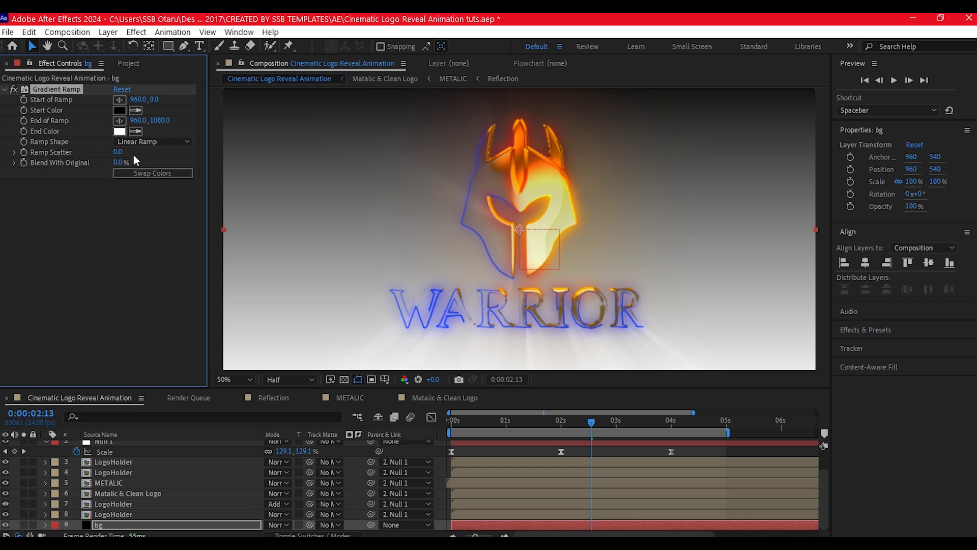
click(148, 142)
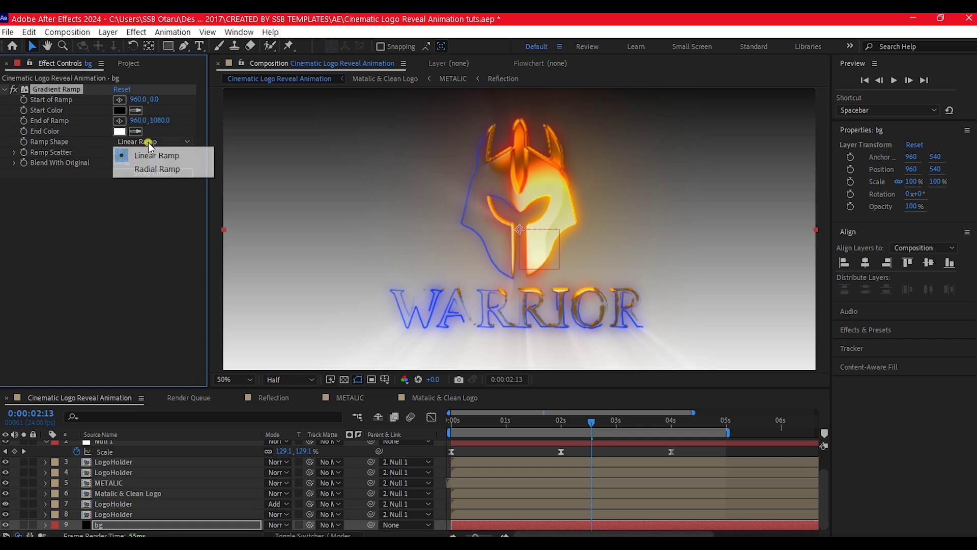
click(146, 168)
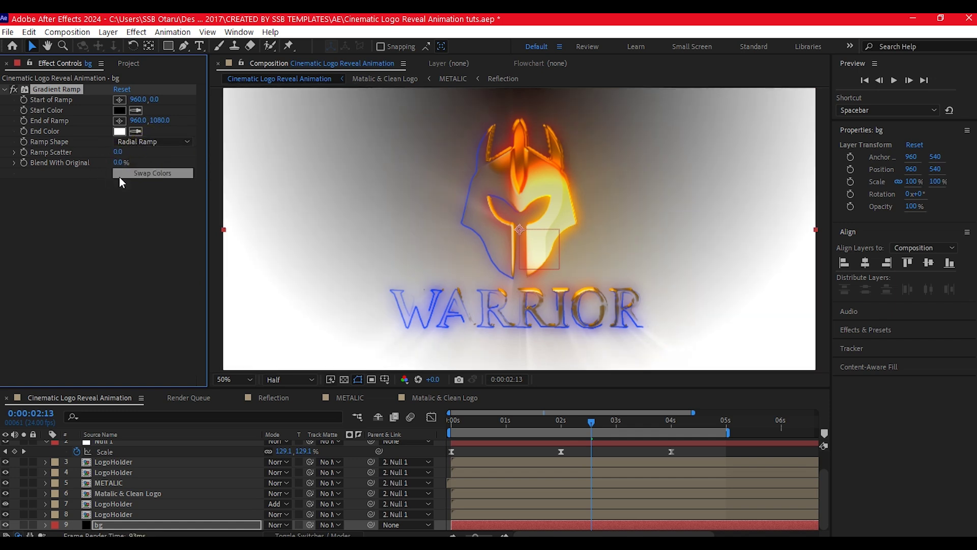
click(149, 174)
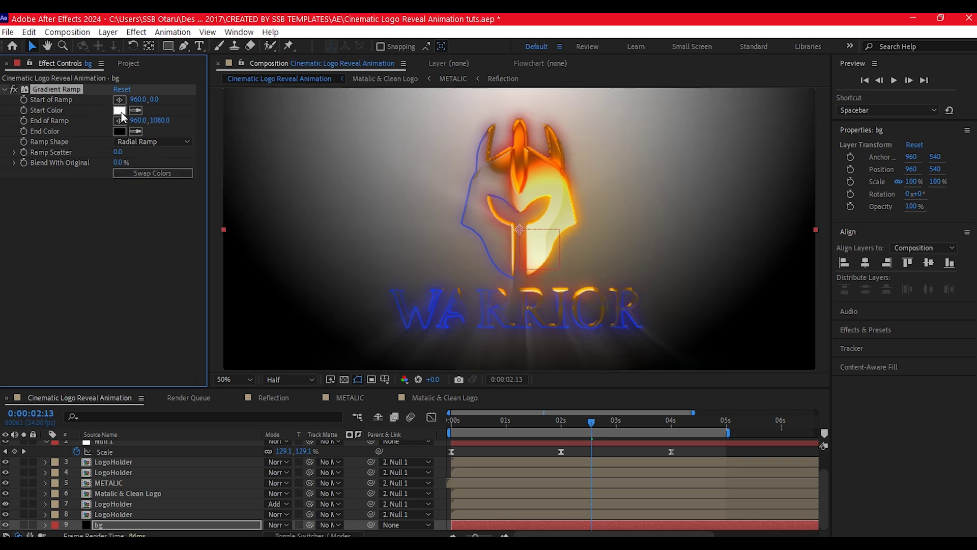
Set the bg gradient's Start Color to dark reddish-brown 320E00.
click(120, 111)
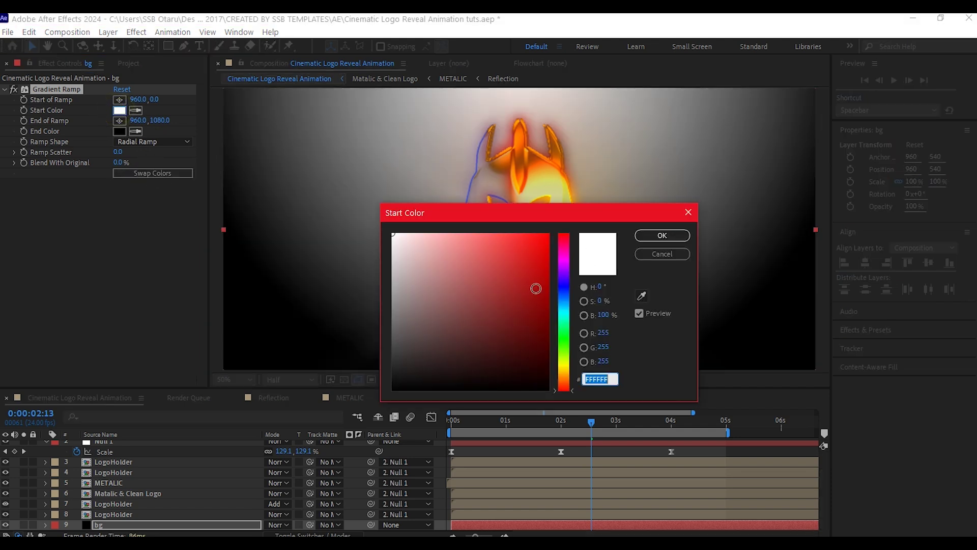
click(565, 384)
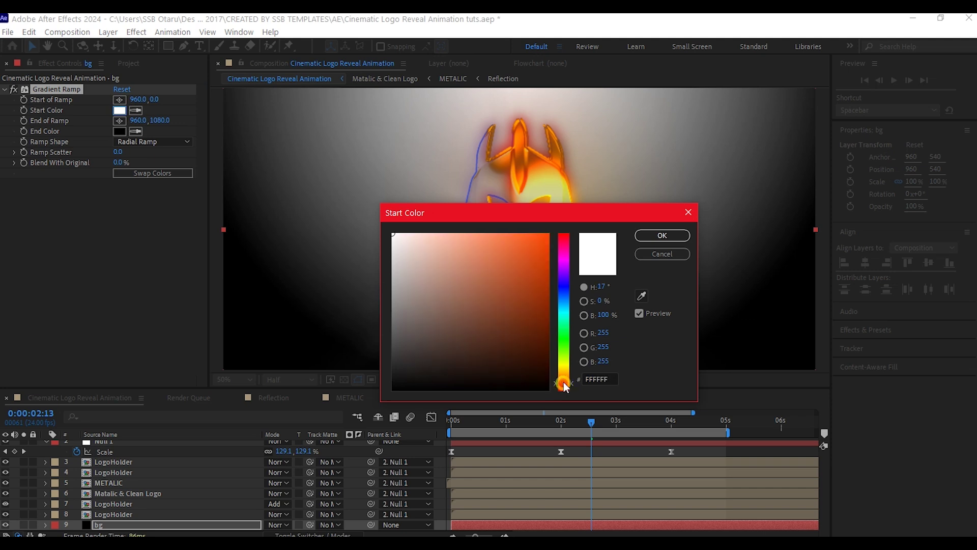
drag(535, 338, 551, 359)
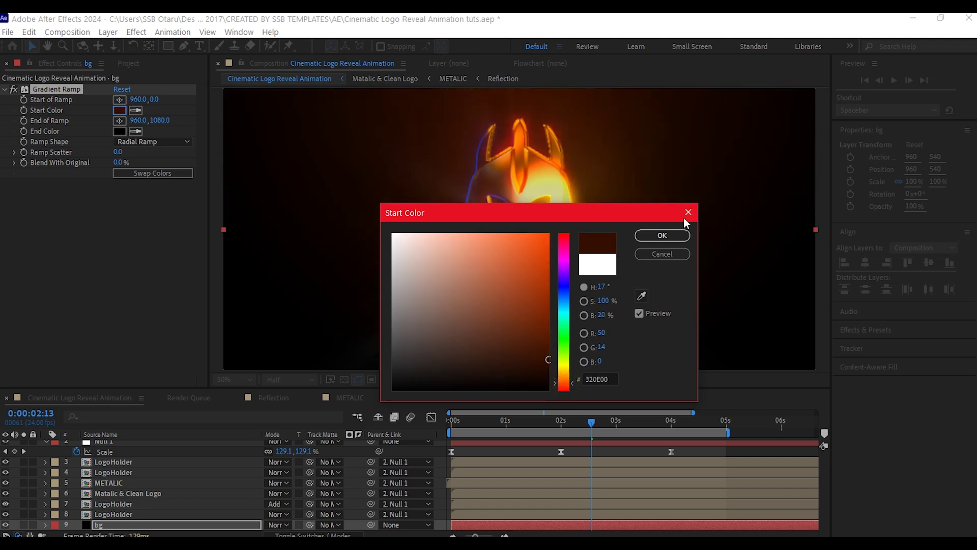
click(662, 235)
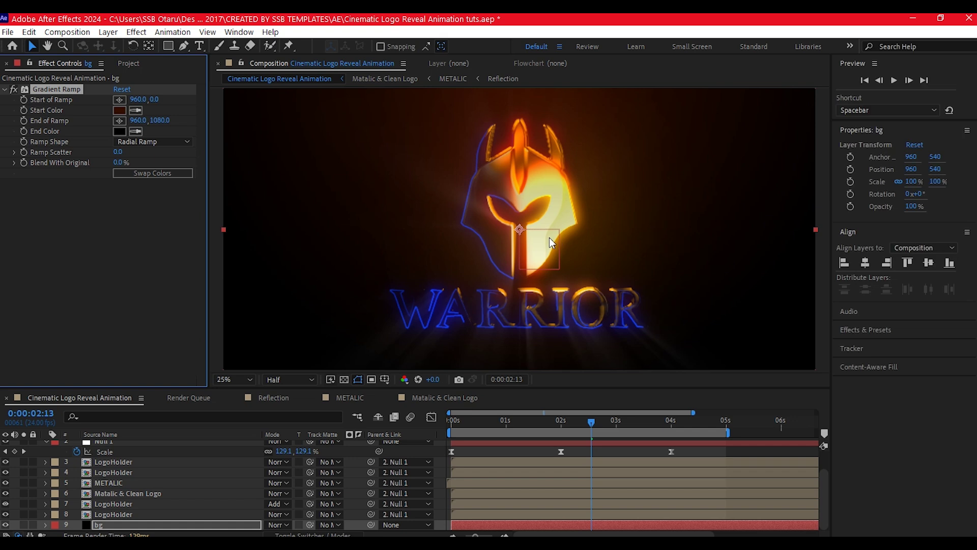
Move the bg gradient's start point to about 968, 532 at the frame's centre and its end point below the frame to about 916, 1392.
key(comma)
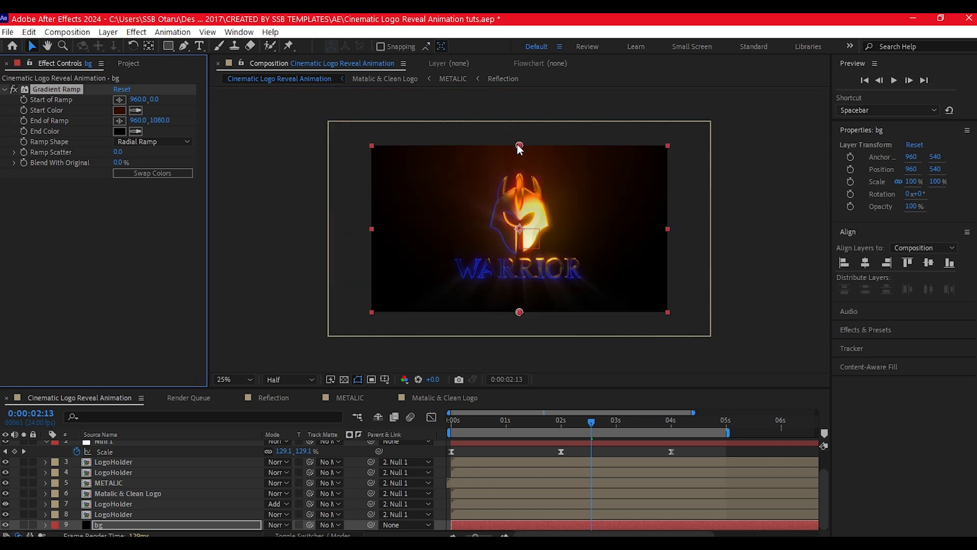
drag(519, 146, 517, 218)
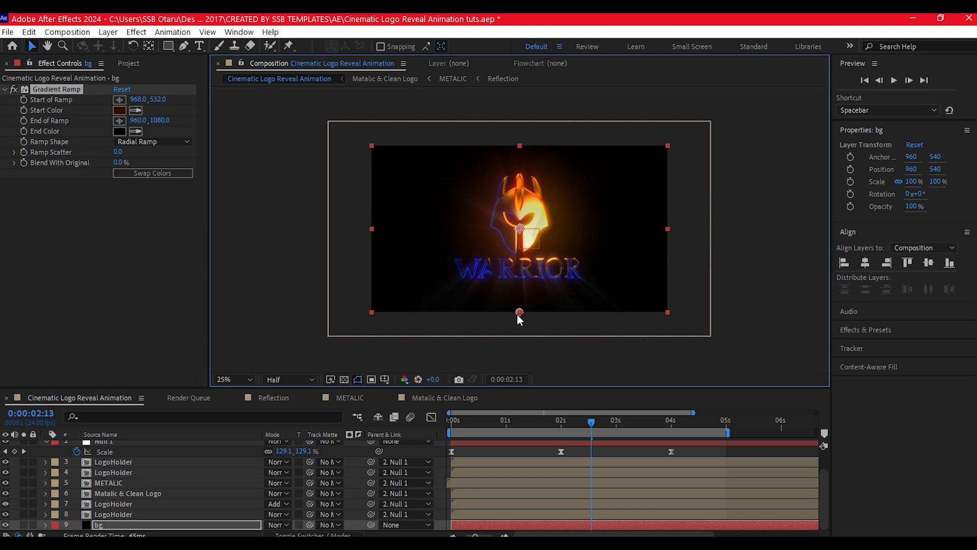
drag(519, 312, 513, 362)
Set the bg gradient's Ramp Scatter to 100.
click(119, 152)
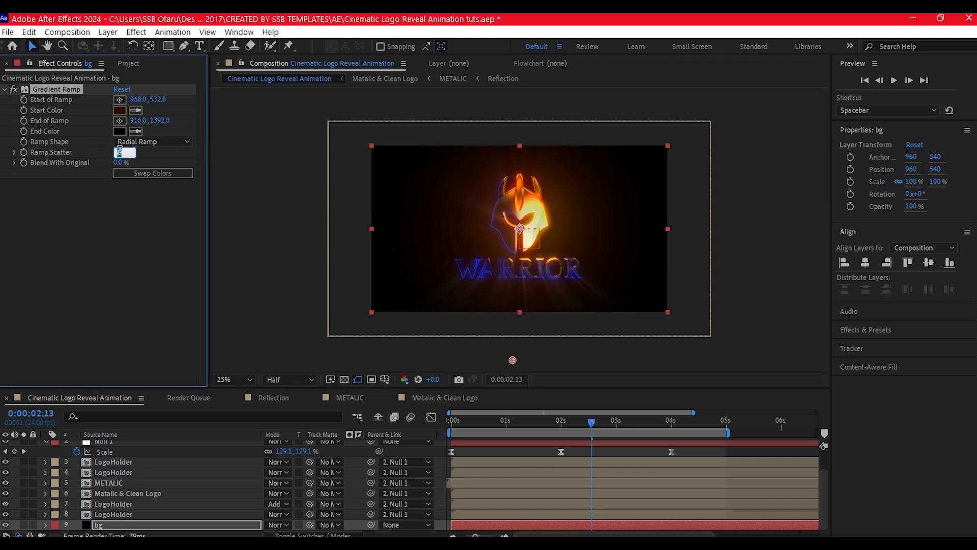
text(100)
key(Return)
Duplicate the bg layer.
click(233, 378)
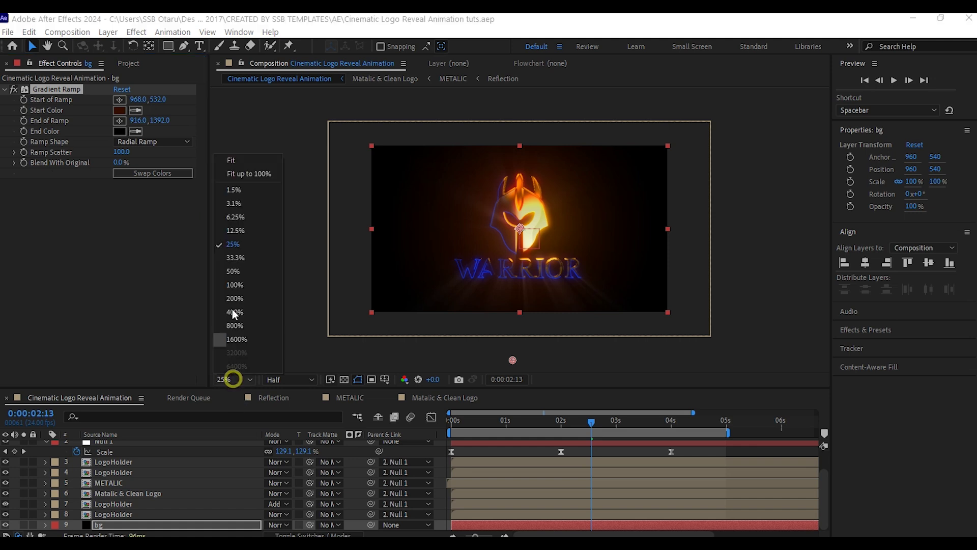
click(237, 159)
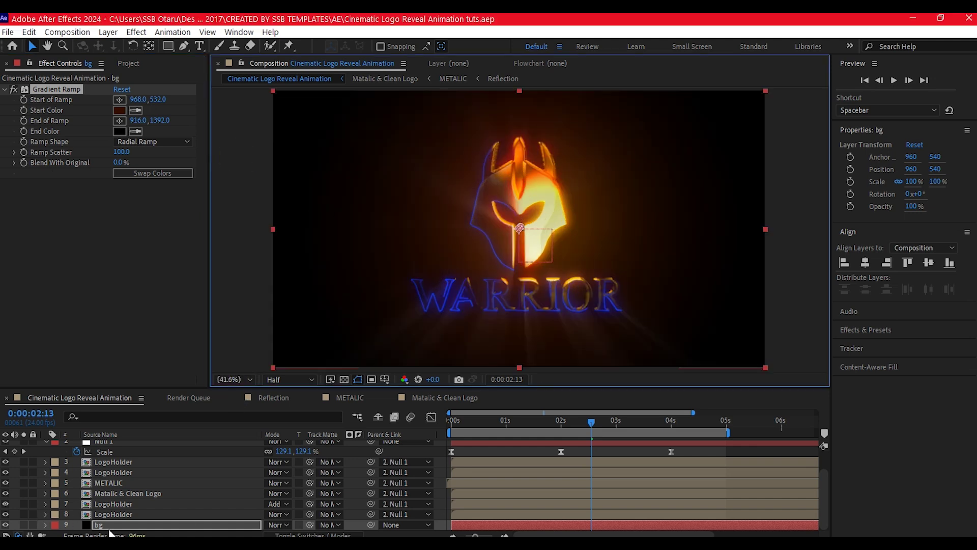
click(111, 528)
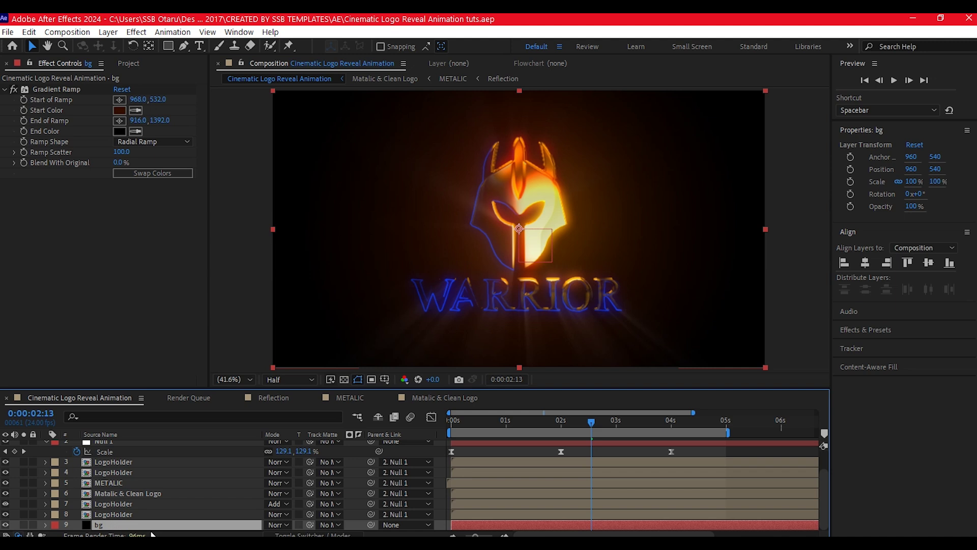
key(ctrl+d)
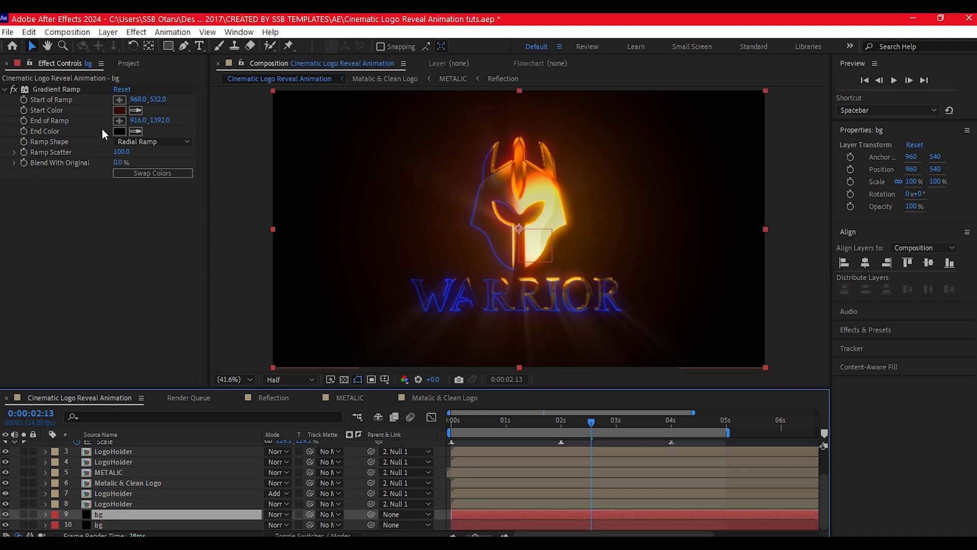
Set the Gradient Ramp Start Color of the lower bg layer to black 000000.
click(104, 527)
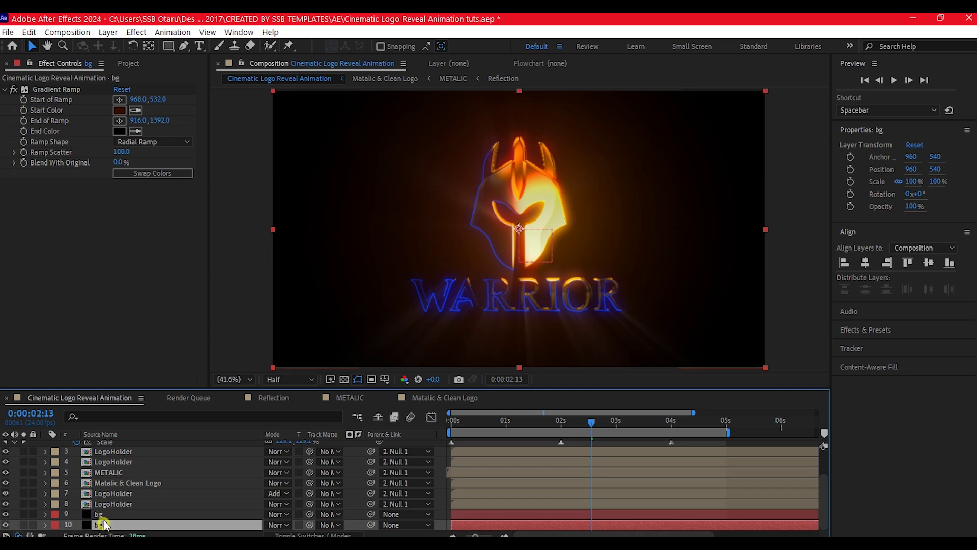
click(119, 110)
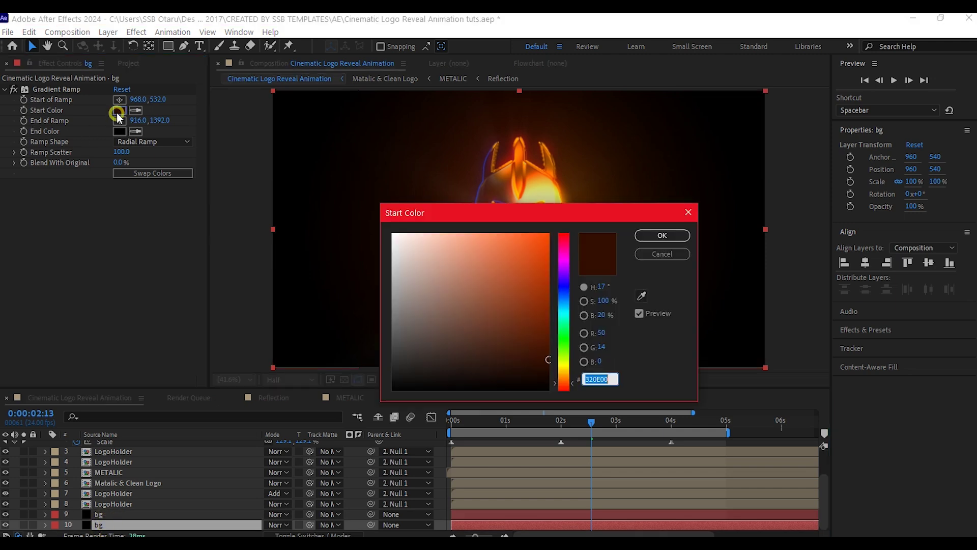
text(000000)
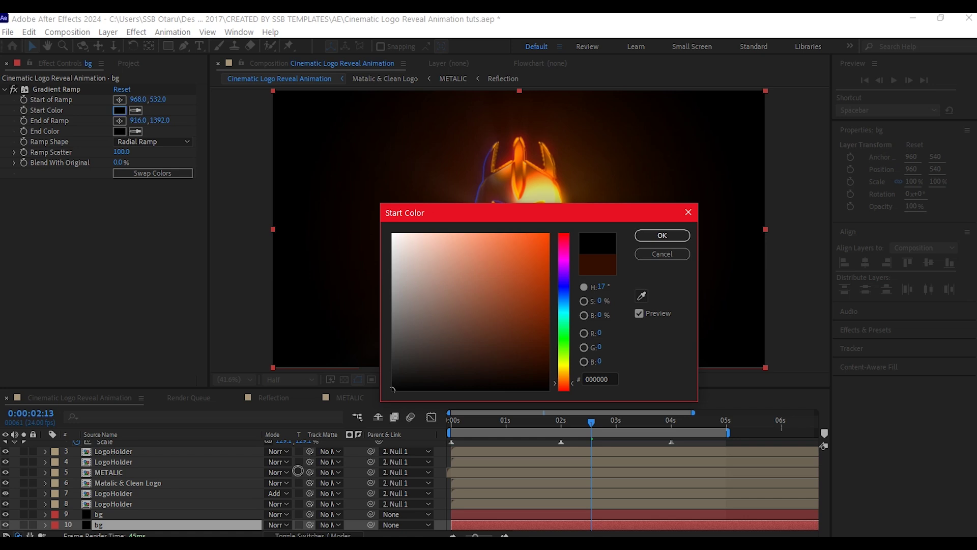
click(662, 235)
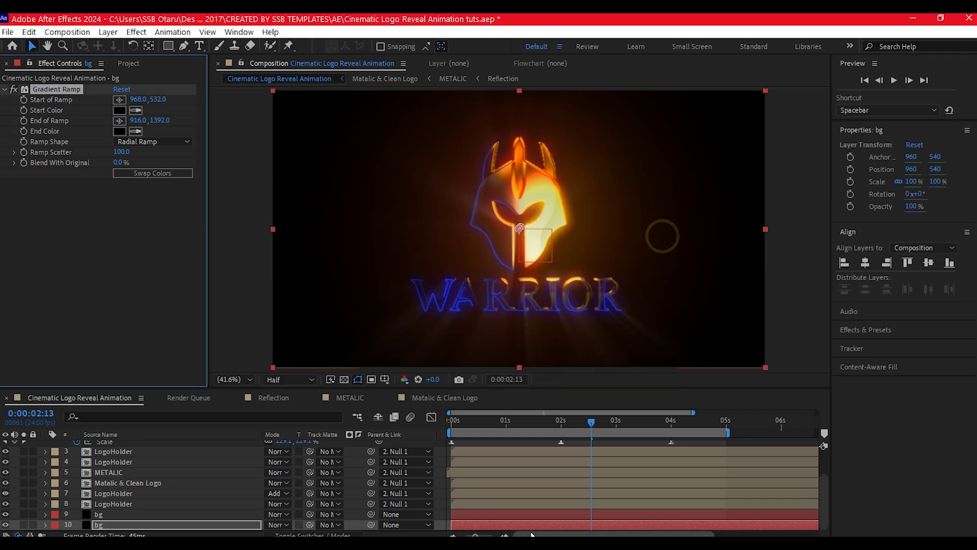
Keyframe the upper bg layer's Opacity at 100% and place the keyframe at about 3.7 seconds.
drag(513, 418, 633, 440)
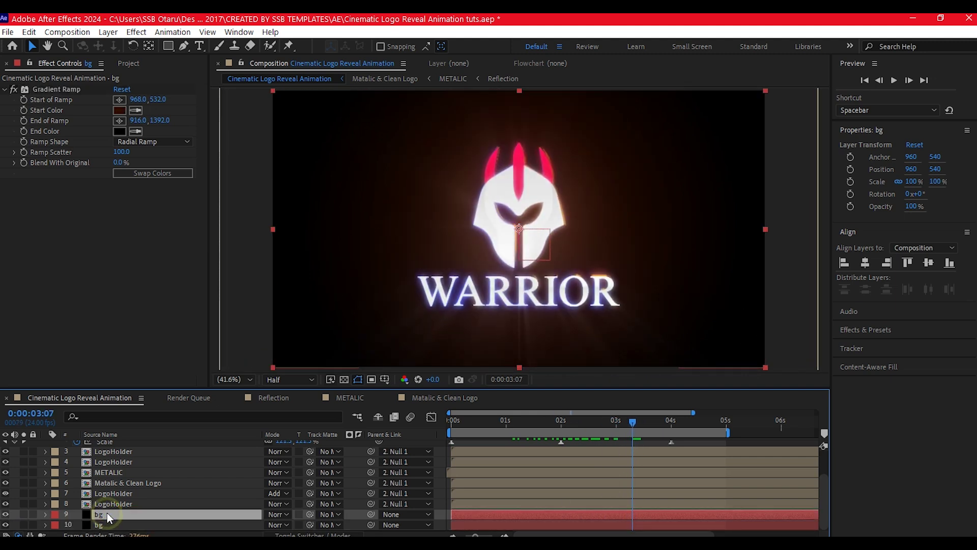
key(t)
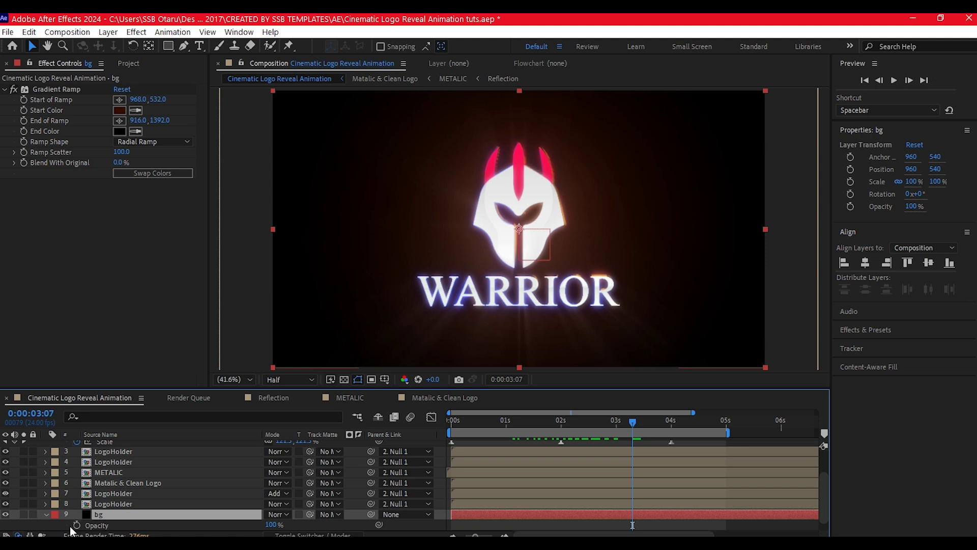
click(76, 525)
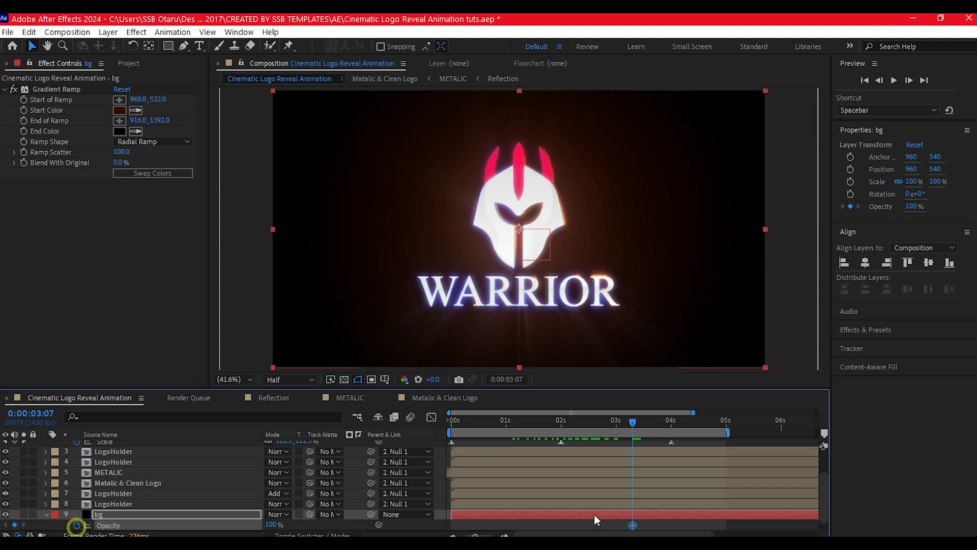
click(635, 526)
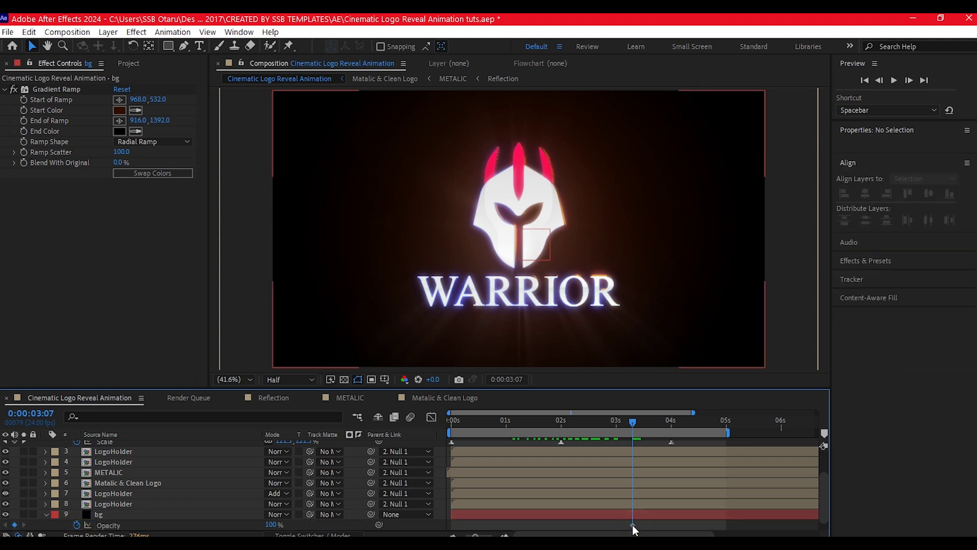
drag(633, 524, 653, 525)
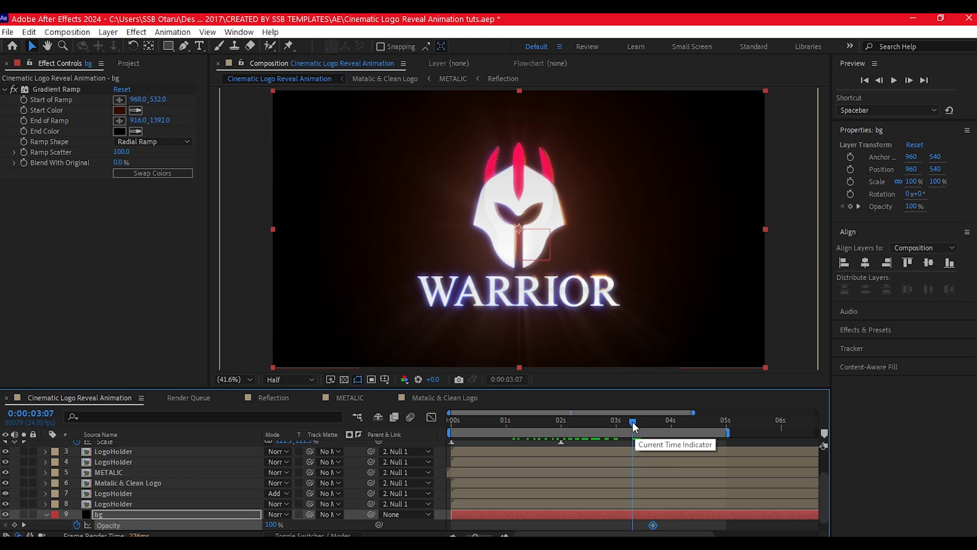
Add a 0% Opacity keyframe to the upper bg layer at 0:00:02:23.
drag(632, 422, 615, 429)
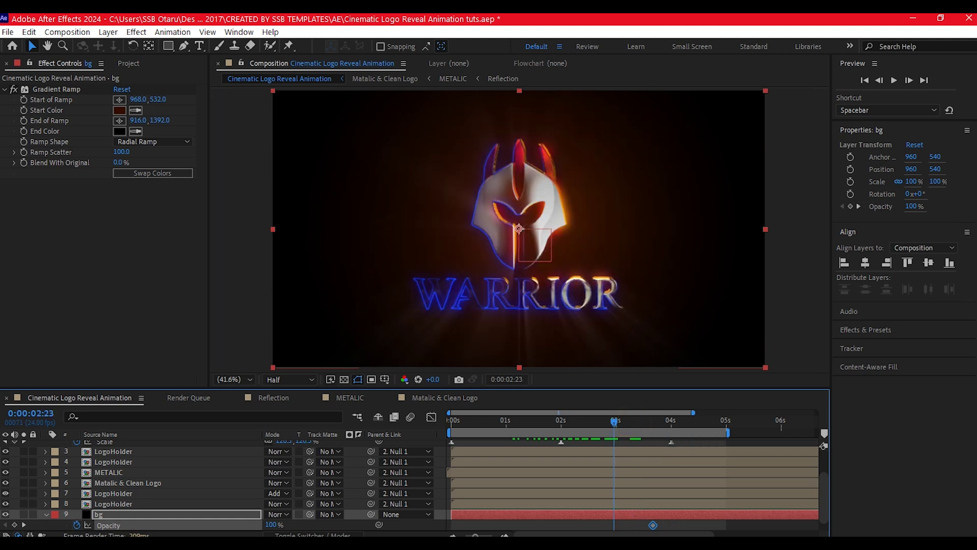
click(270, 524)
text(0)
key(Return)
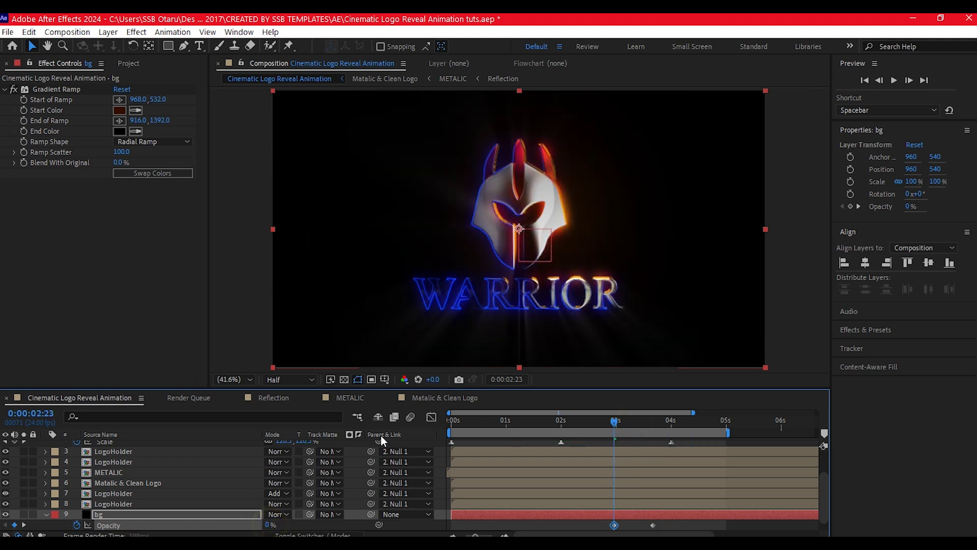
Preview the logo reveal animation from the start to check the background fade-in.
click(470, 420)
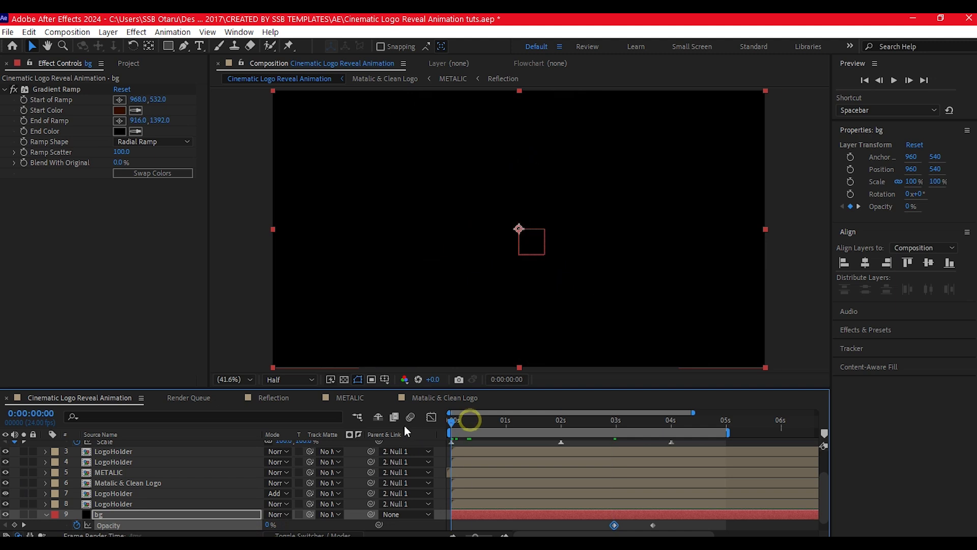
key(space)
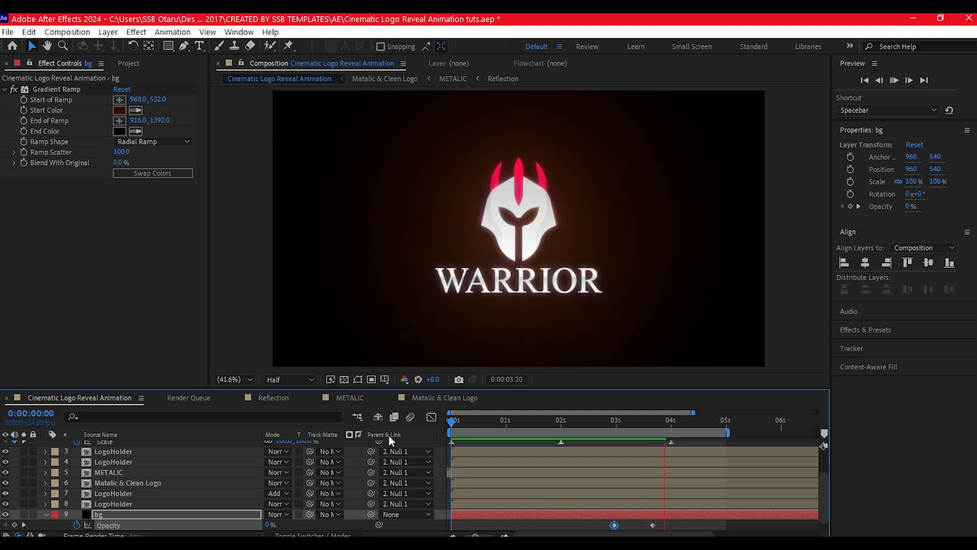
key(space)
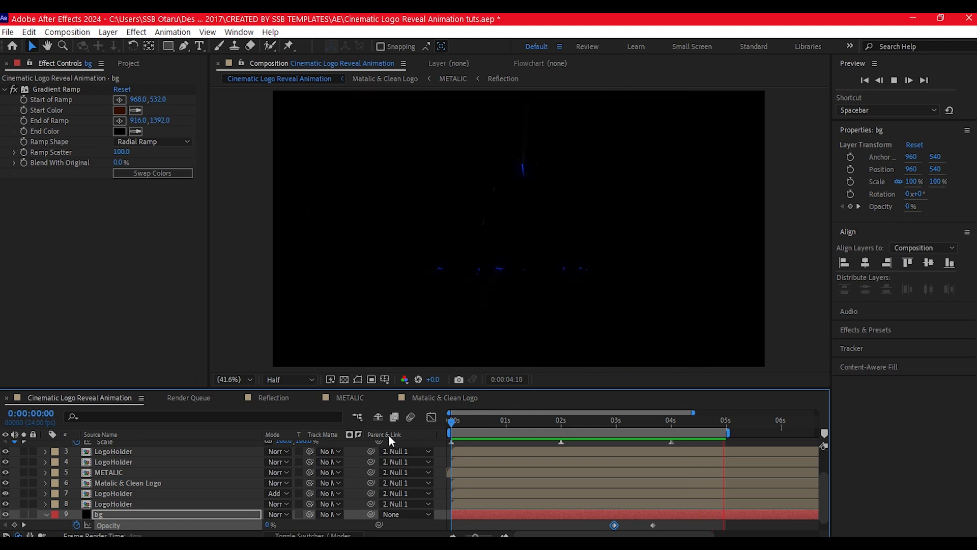